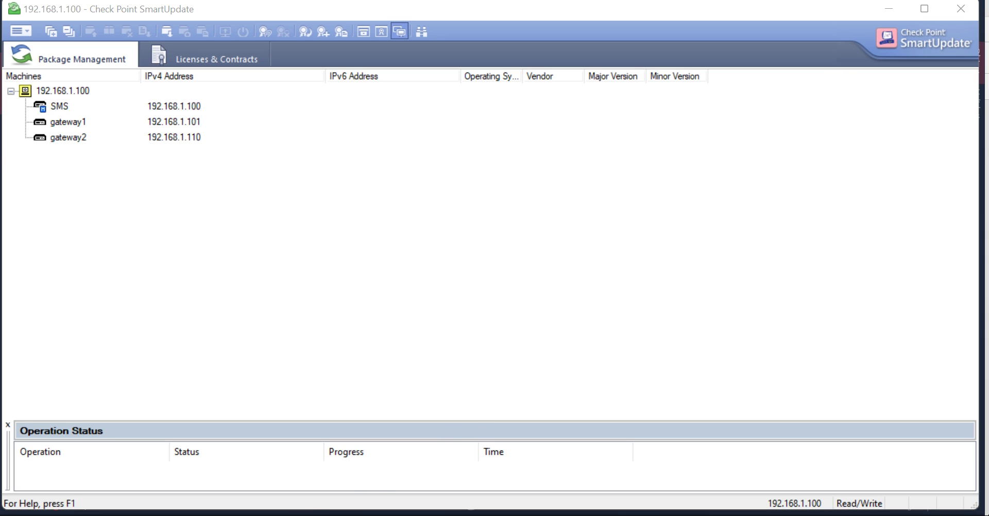
Step: Pick ALL-IN-ONE EVALUATION under TRY OUR PRODUCTS > Product Evaluation and continue to step 2
{"action": "mouse_move", "coordinate": [318, 515]}
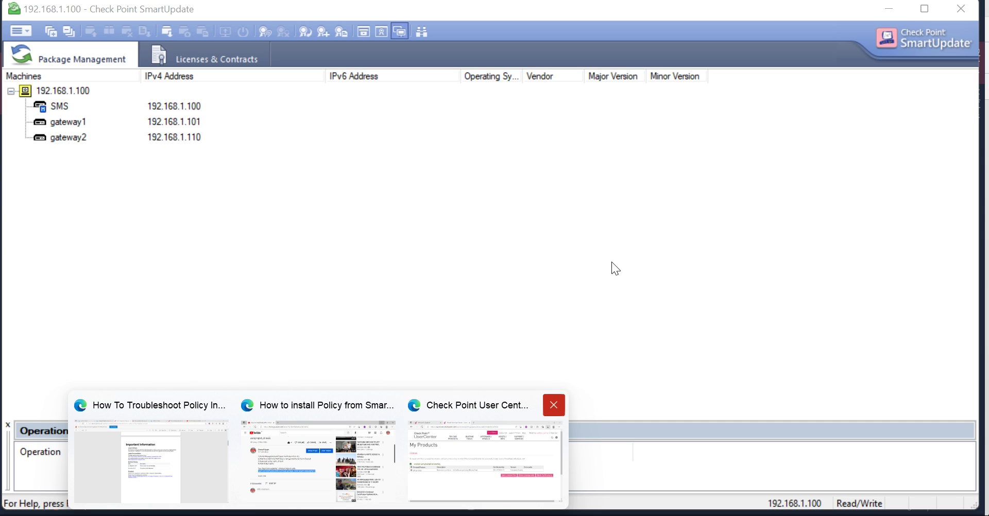
{"action": "left_click", "coordinate": [453, 471]}
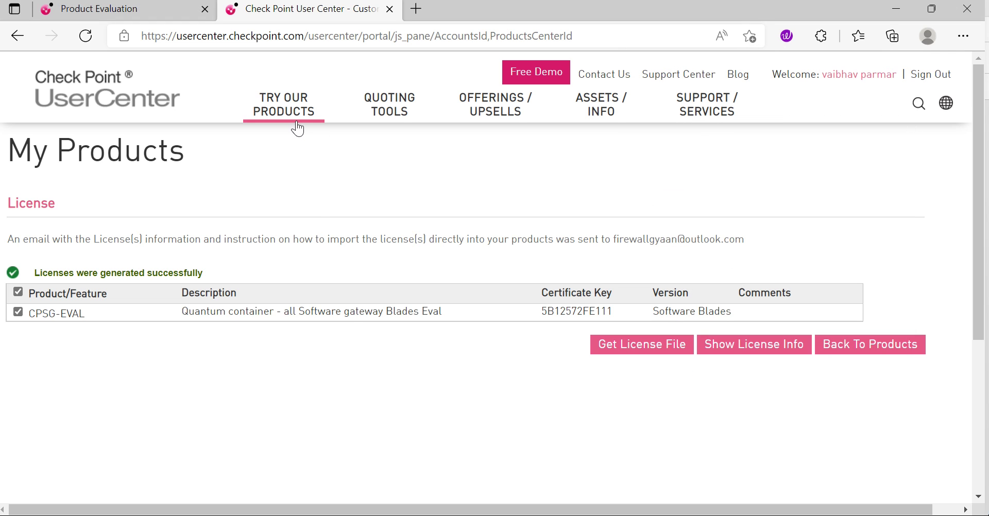
{"action": "left_click", "coordinate": [292, 105]}
{"action": "left_click", "coordinate": [133, 213]}
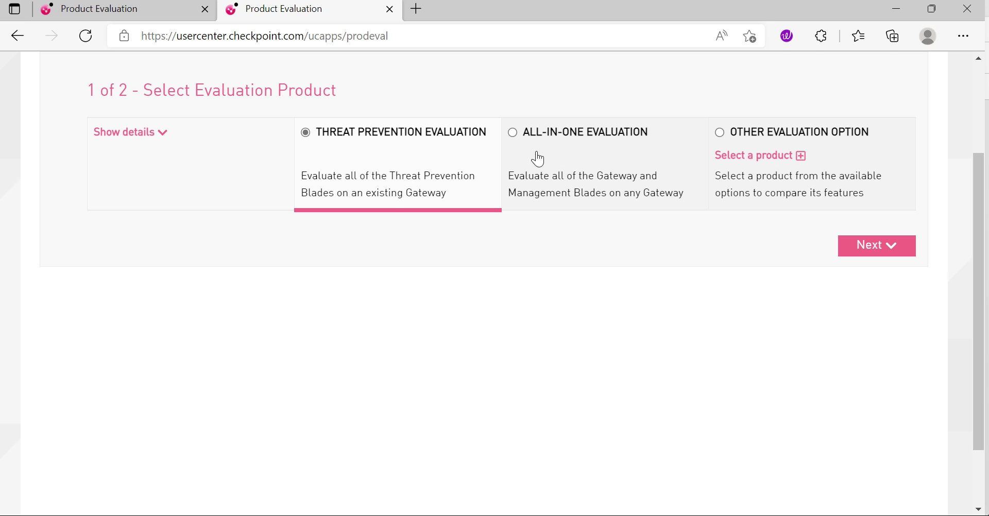
{"action": "left_click", "coordinate": [514, 133]}
{"action": "left_click", "coordinate": [870, 245]}
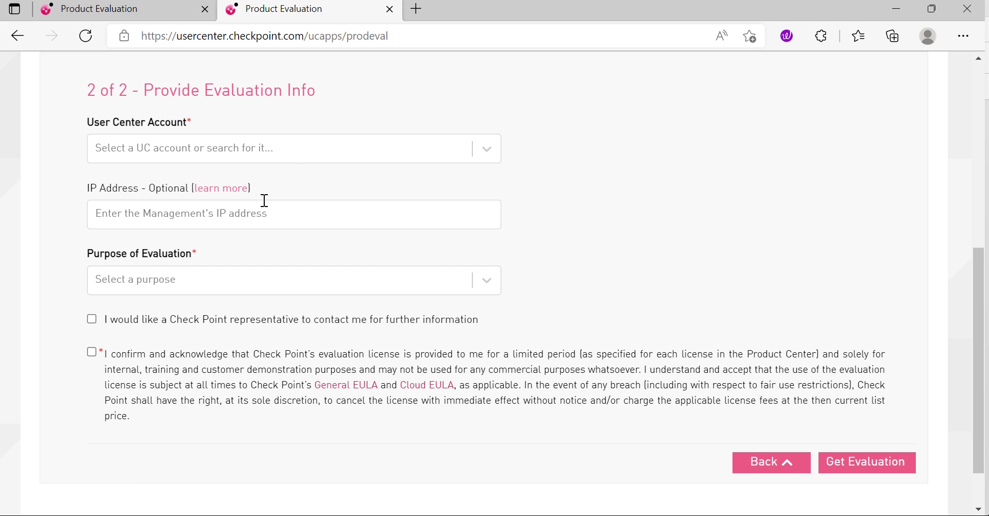
Step: Submit the evaluation request with the UC account, IP 192.168.1.100, newly released software purpose, and consent ticked
{"action": "left_click", "coordinate": [320, 154]}
{"action": "left_click", "coordinate": [247, 185]}
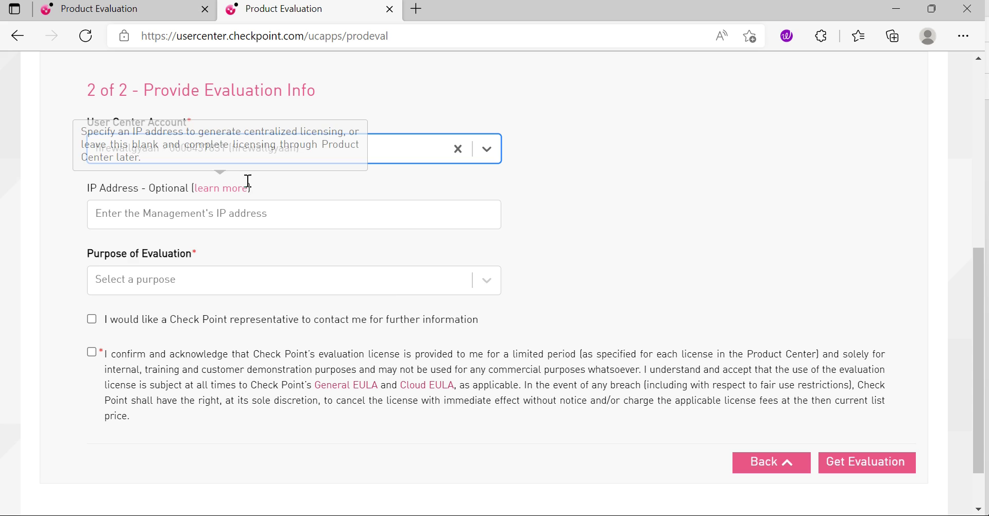
{"action": "left_click", "coordinate": [250, 212]}
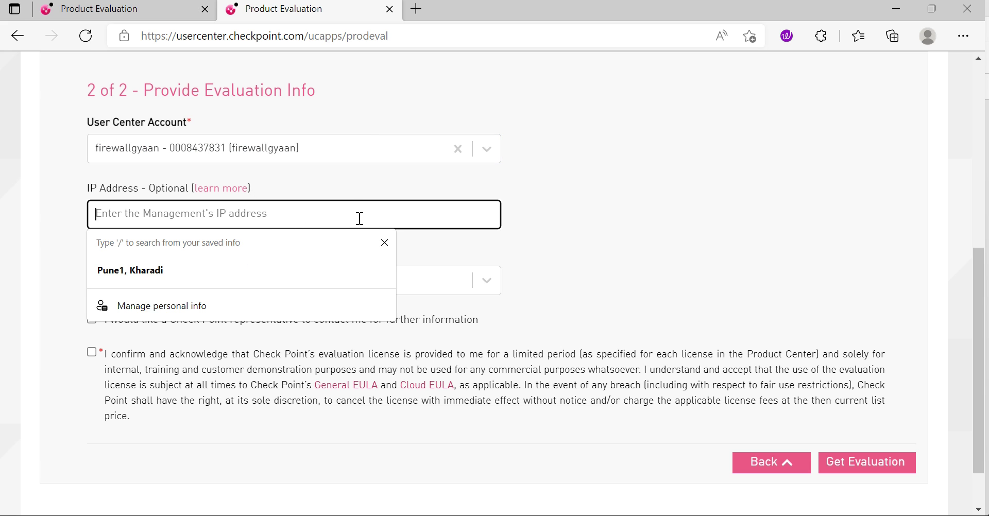
{"action": "type", "text": "192."}
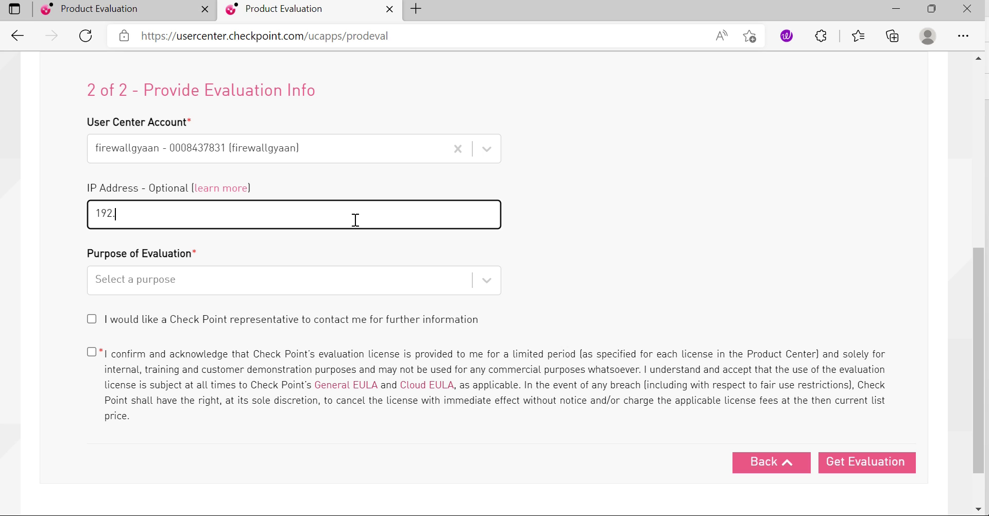
{"action": "type", "text": "168"}
{"action": "type", "text": ".1.100"}
{"action": "left_click", "coordinate": [247, 274]}
{"action": "left_click", "coordinate": [145, 311]}
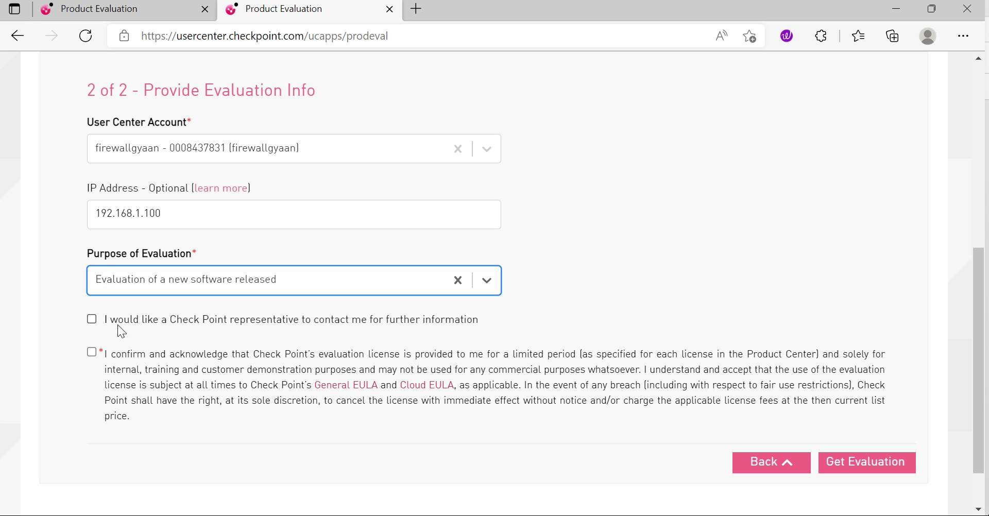
{"action": "left_click", "coordinate": [92, 319]}
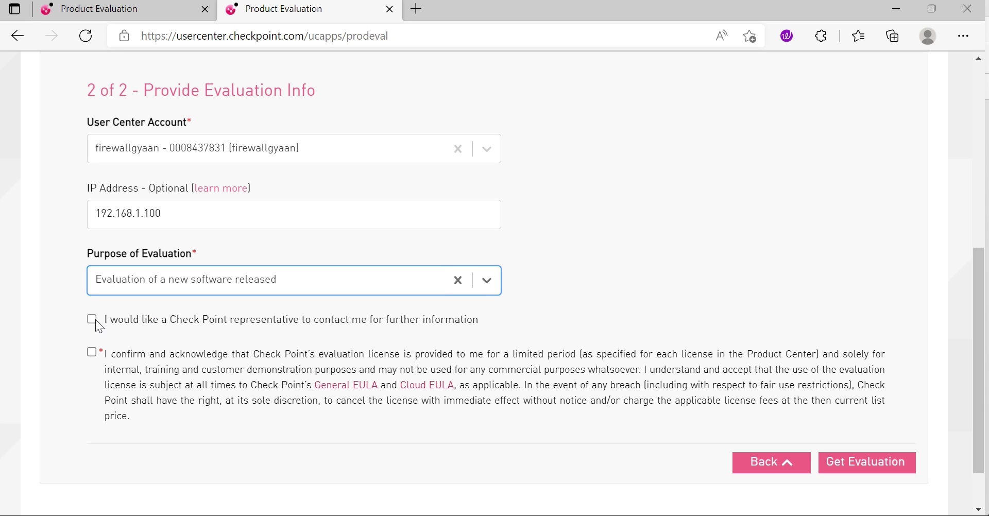
{"action": "left_click", "coordinate": [839, 453]}
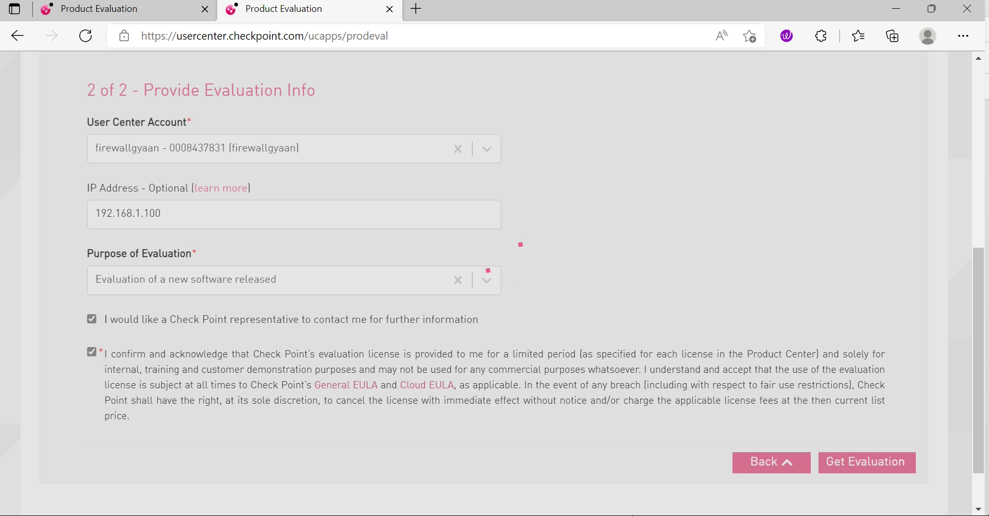
Step: Minimise SmartConsole and Edge, then close SmartUpdate and both PuTTY sessions
{"action": "left_click", "coordinate": [626, 503]}
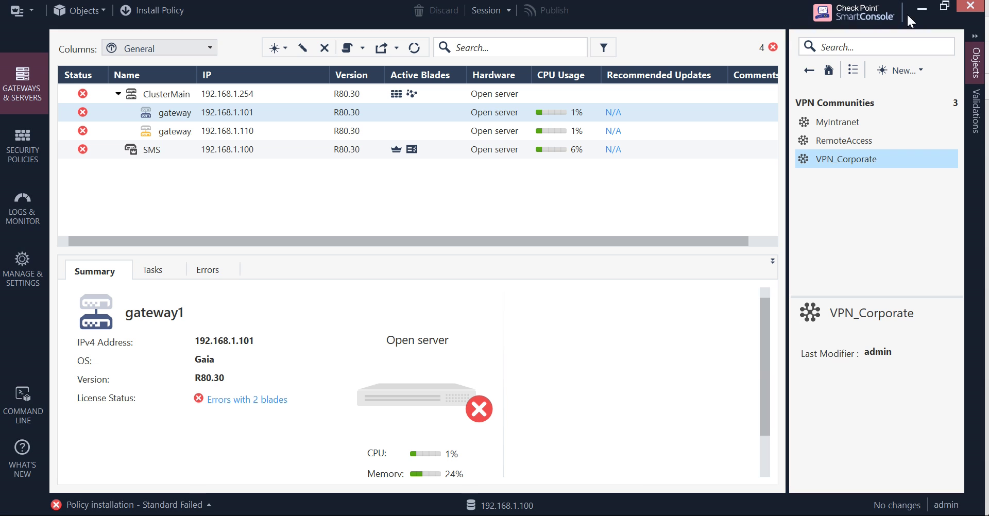
{"action": "left_click", "coordinate": [970, 8]}
{"action": "mouse_move", "coordinate": [590, 514]}
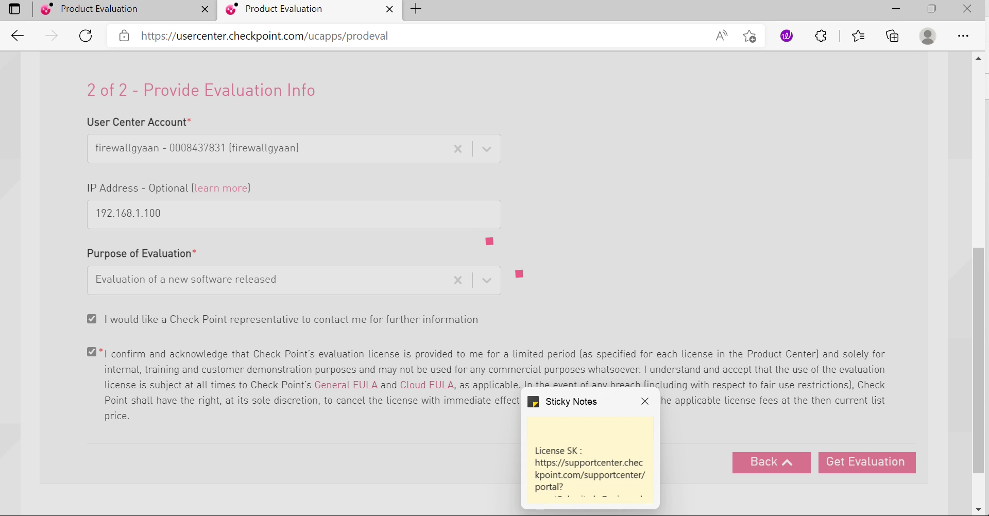
{"action": "left_click", "coordinate": [896, 10]}
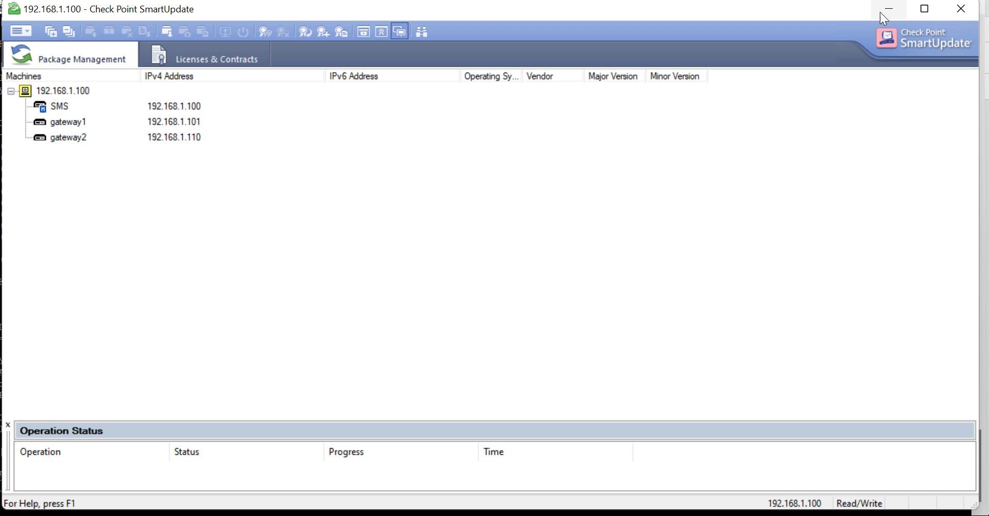
{"action": "left_click", "coordinate": [958, 8]}
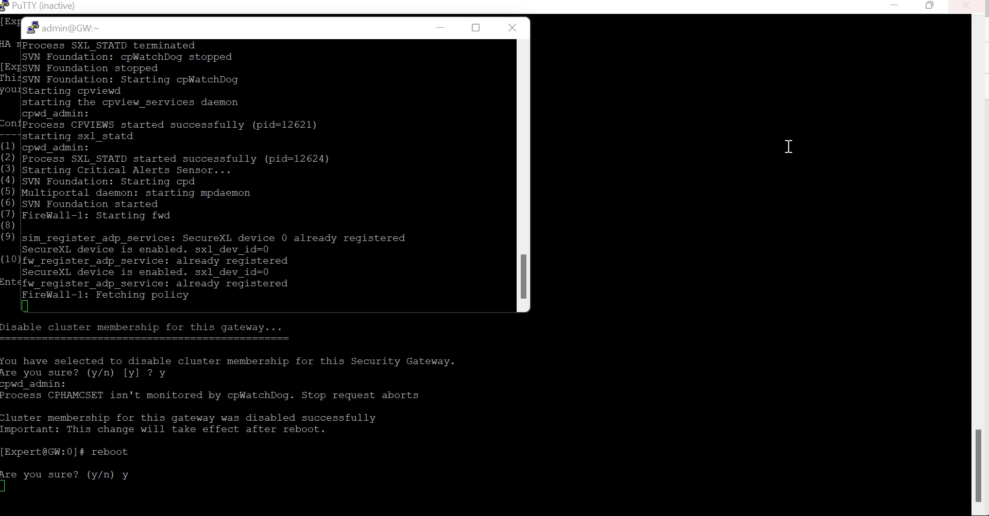
{"action": "left_click", "coordinate": [510, 28]}
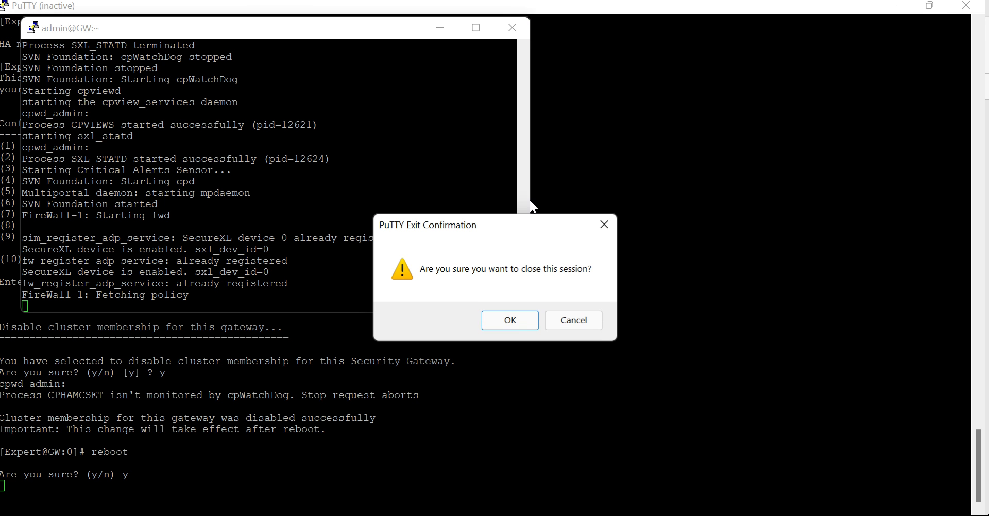
{"action": "left_click", "coordinate": [518, 320]}
{"action": "left_click", "coordinate": [975, 7]}
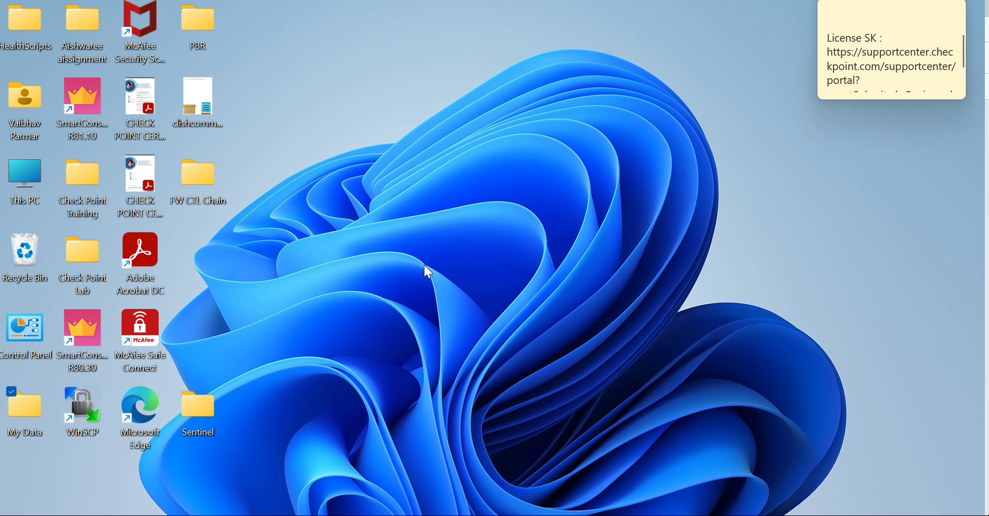
Step: Launch SmartConsole R80.30, log in with the admin password, and go back after the expired-license error
{"action": "left_click", "coordinate": [84, 329]}
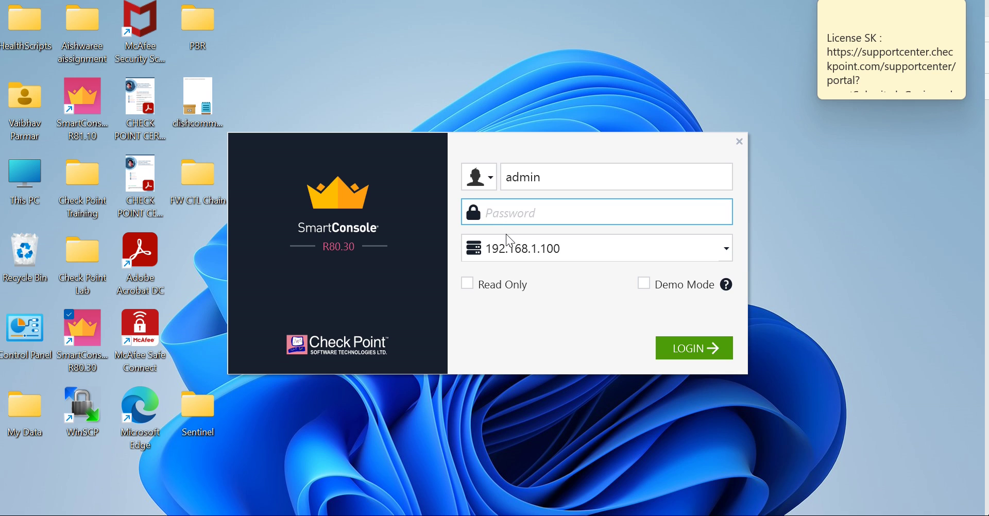
{"action": "type", "text": "****"}
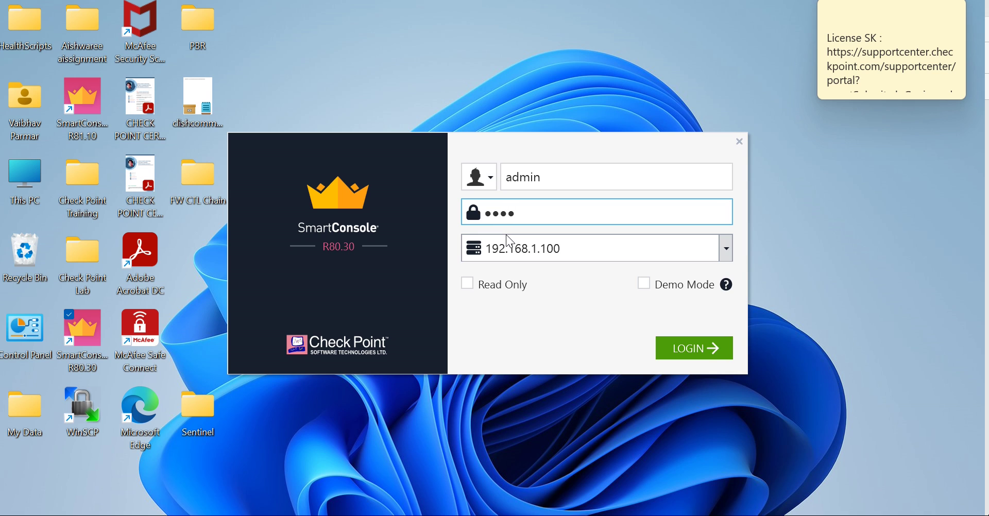
{"action": "type", "text": "****"}
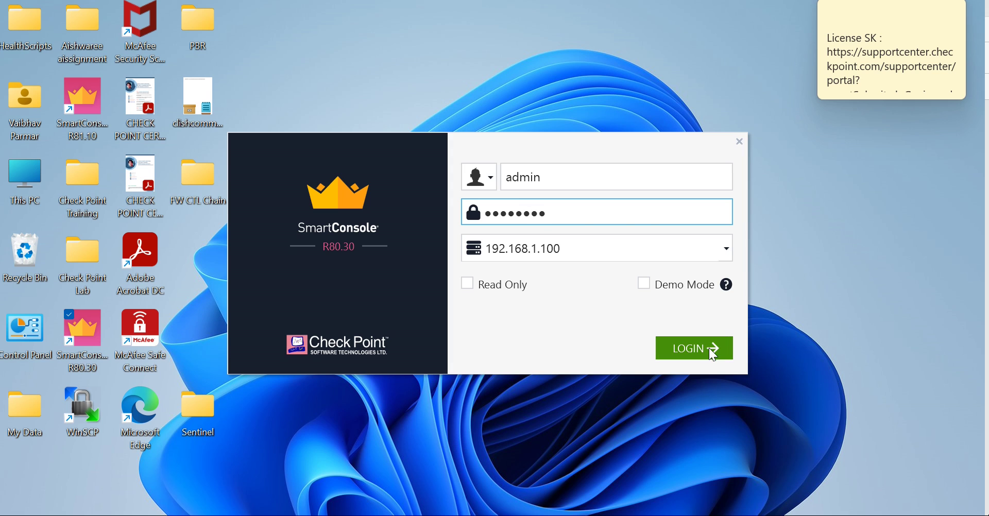
{"action": "left_click", "coordinate": [713, 354]}
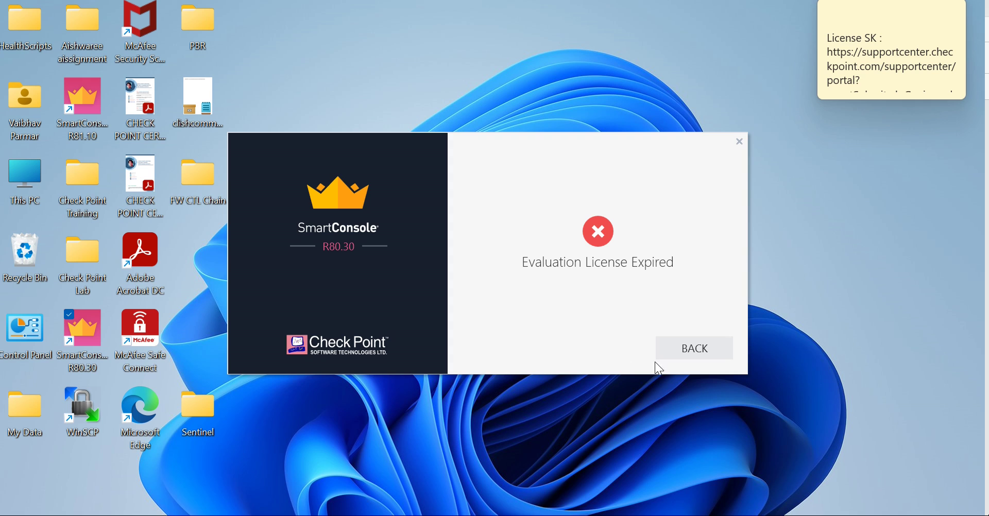
{"action": "left_click", "coordinate": [707, 355]}
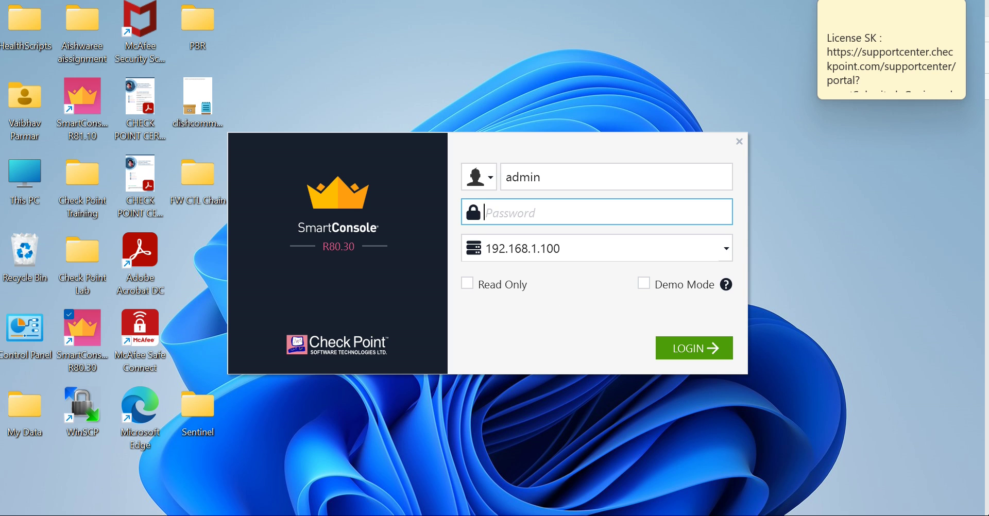
Step: Open PuTTY and log in to 192.168.1.100 as admin
{"action": "key", "text": "super+s"}
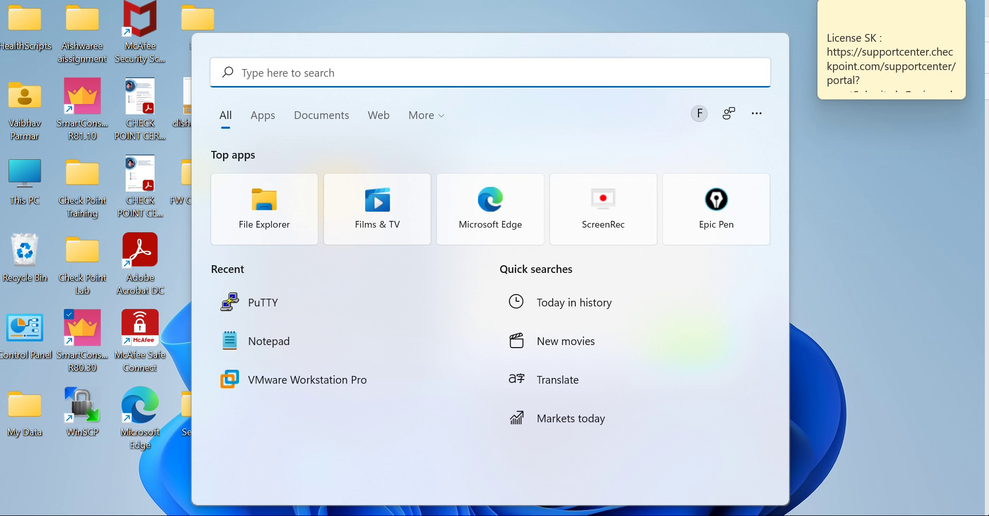
{"action": "type", "text": "putt"}
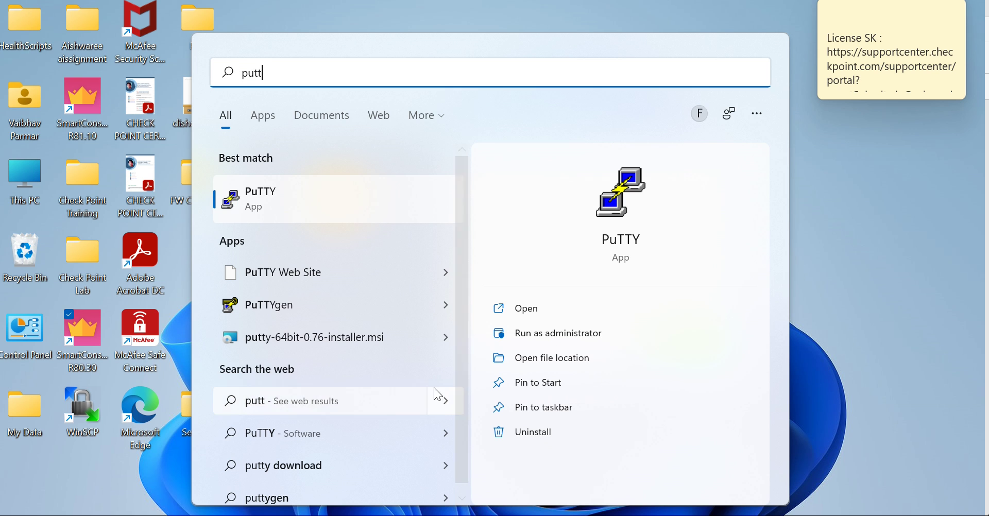
{"action": "left_click", "coordinate": [309, 189]}
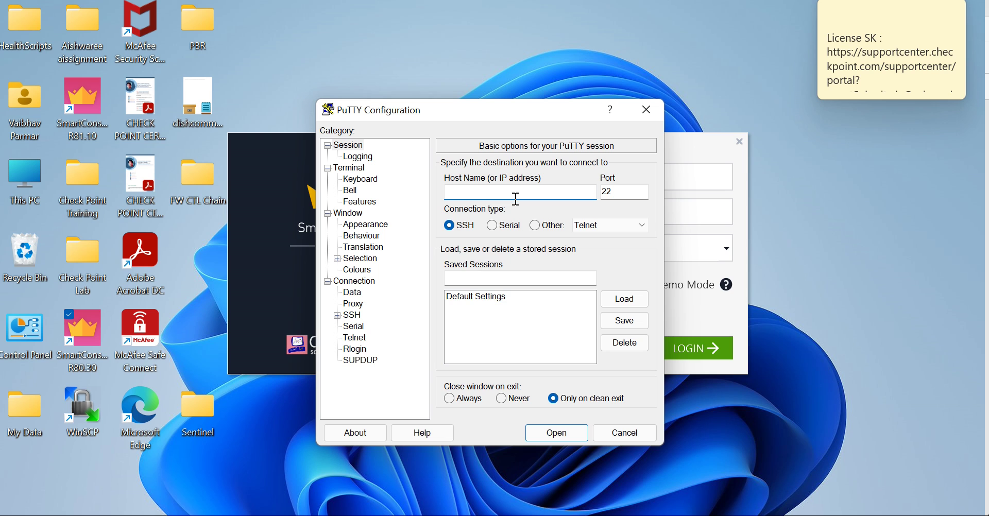
{"action": "type", "text": "192.168.1.100"}
{"action": "left_click", "coordinate": [545, 433]}
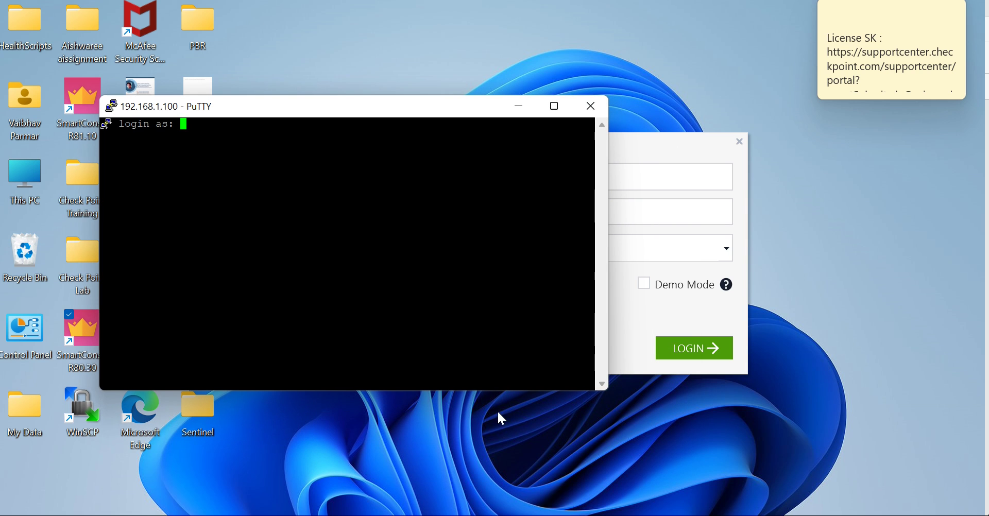
{"action": "type", "text": "admin"}
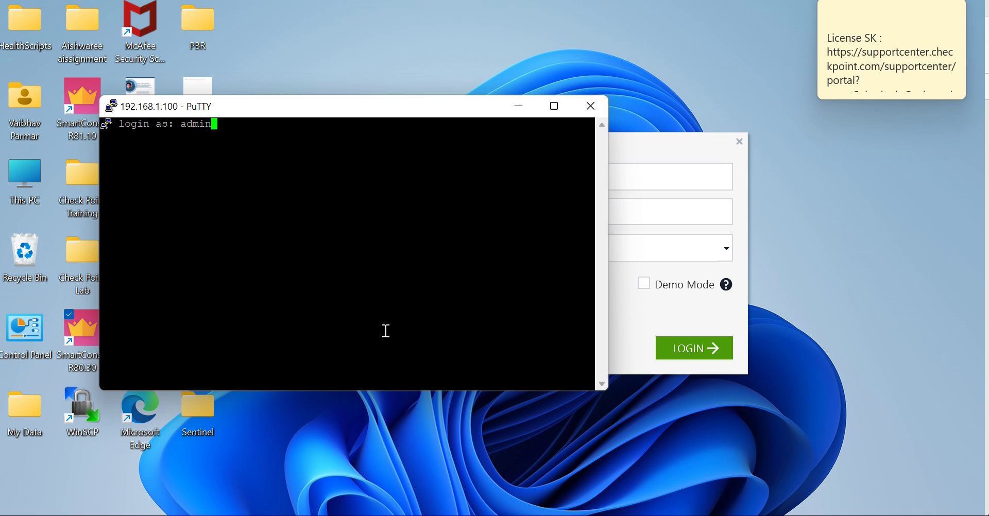
{"action": "key", "text": "Return"}
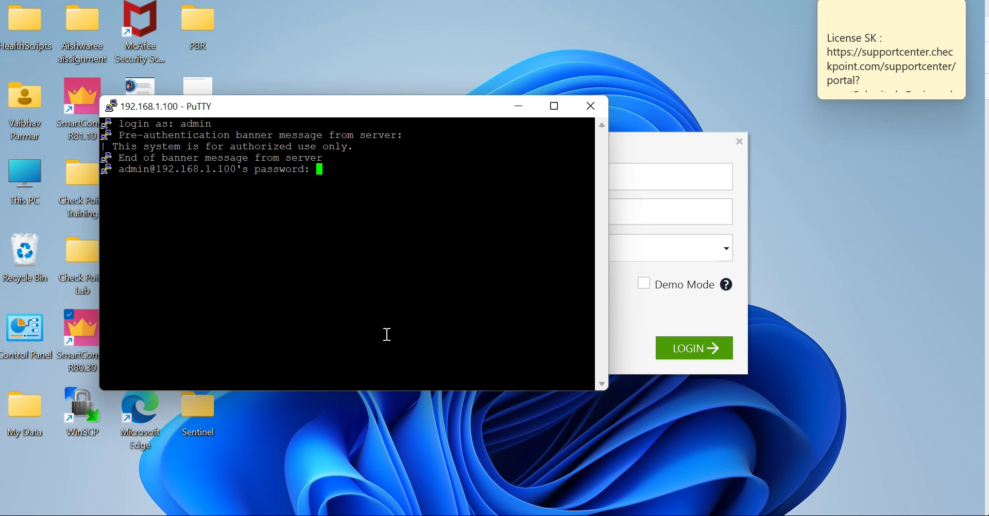
{"action": "key", "text": "Return"}
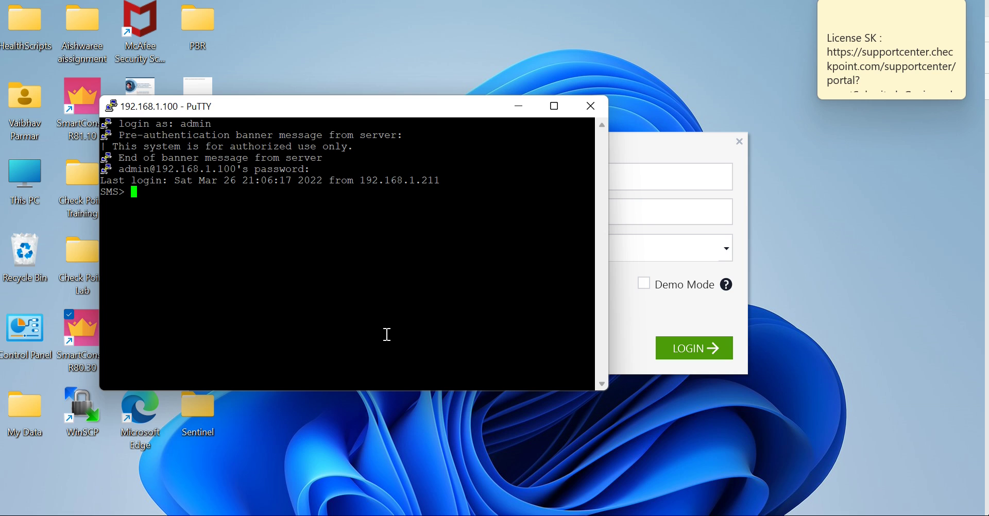
Step: Switch the SMS session into expert mode with the expert password
{"action": "type", "text": "expert"}
{"action": "key", "text": "Return"}
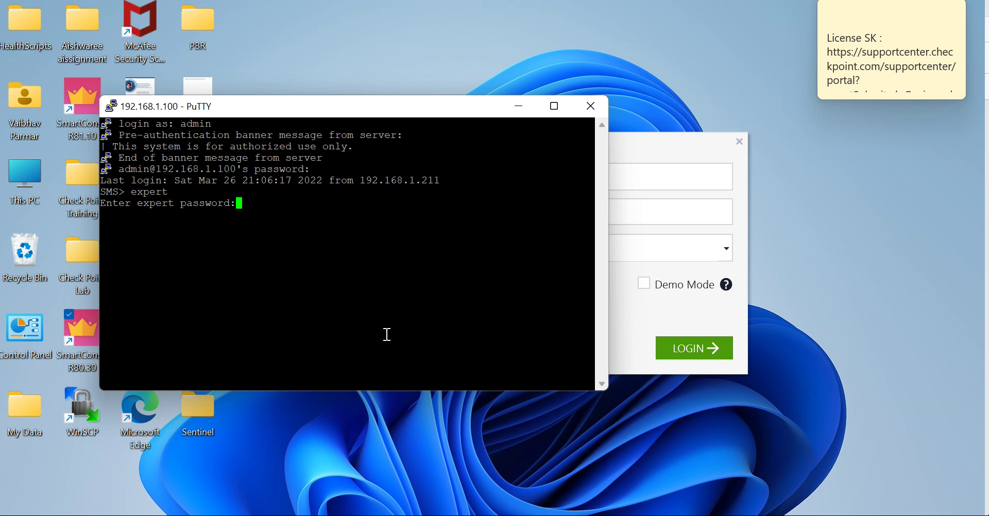
{"action": "key", "text": "Return"}
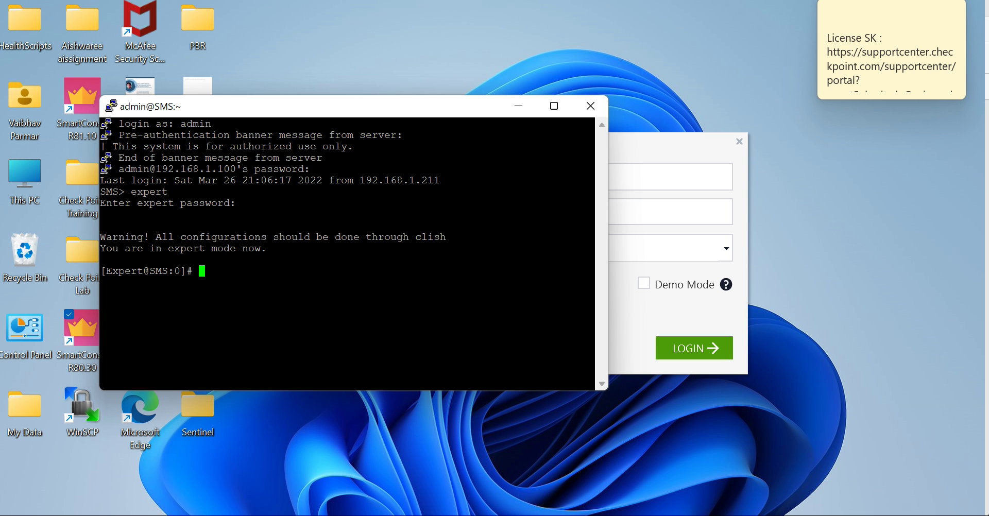
Step: Return to the Product Evaluation result page and scroll down through it
{"action": "mouse_move", "coordinate": [353, 515]}
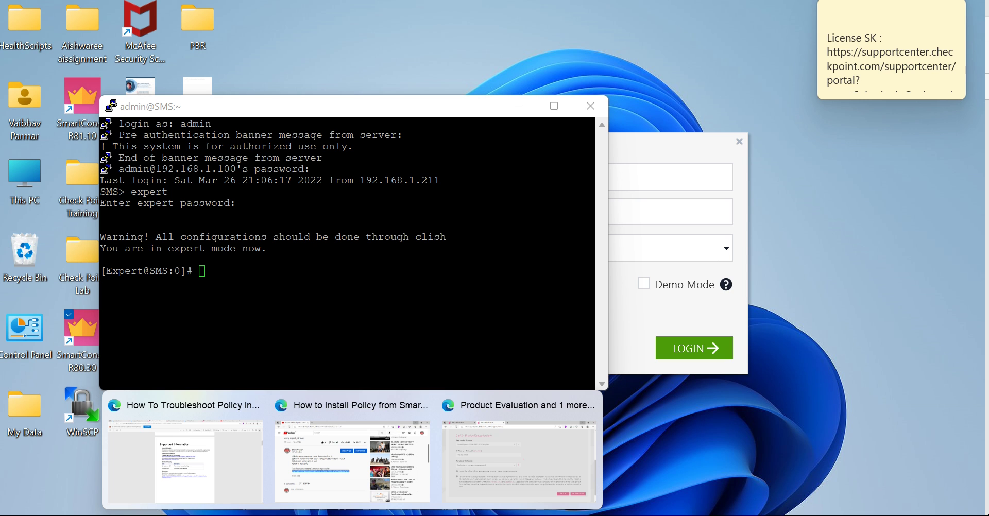
{"action": "left_click", "coordinate": [511, 467]}
{"action": "scroll", "coordinate": [927, 328], "scroll_direction": "down", "scroll_amount": 5}
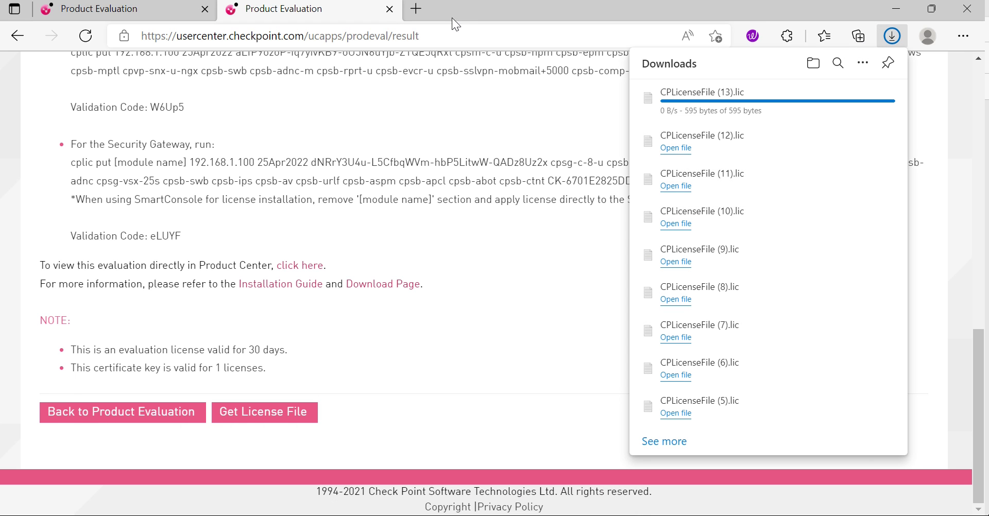
Step: Open Outlook webmail in a new browser tab
{"action": "left_click", "coordinate": [416, 9]}
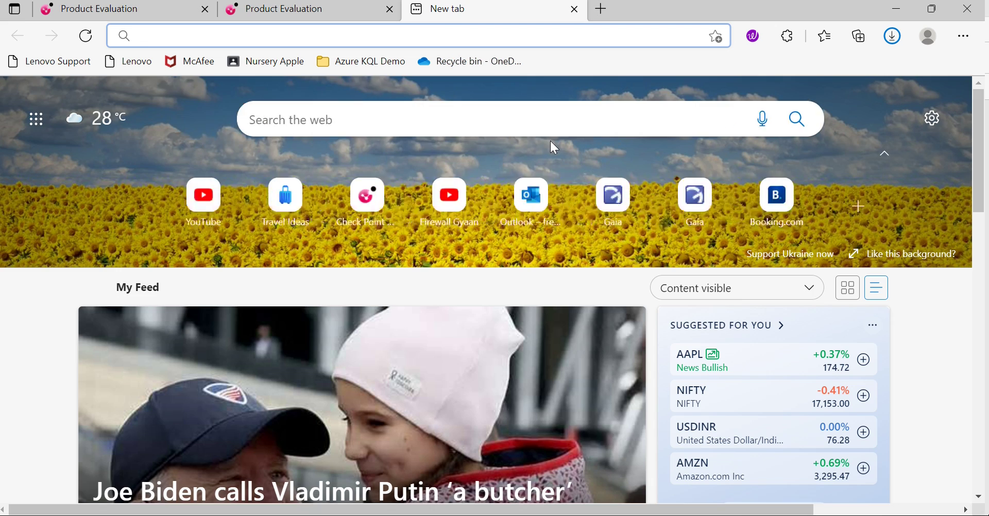
{"action": "type", "text": "out"}
{"action": "key", "text": "Return"}
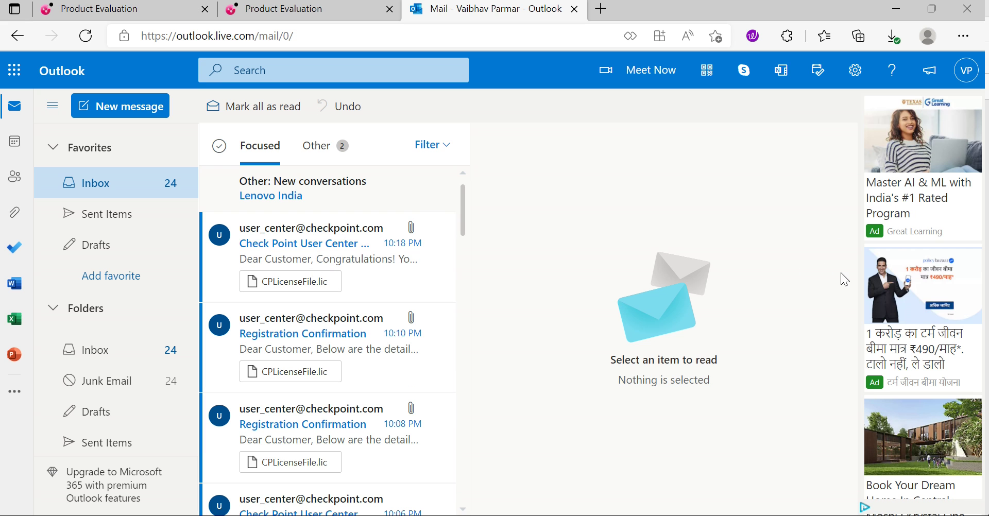
Step: Open the Check Point User Center email and copy the SmartCenter cplic put command
{"action": "left_click", "coordinate": [298, 247]}
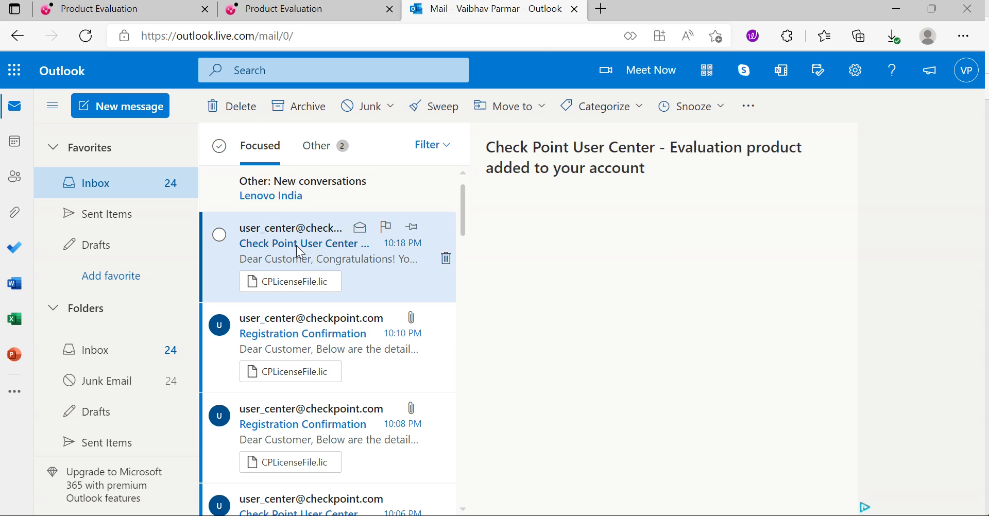
{"action": "double_click", "coordinate": [551, 283]}
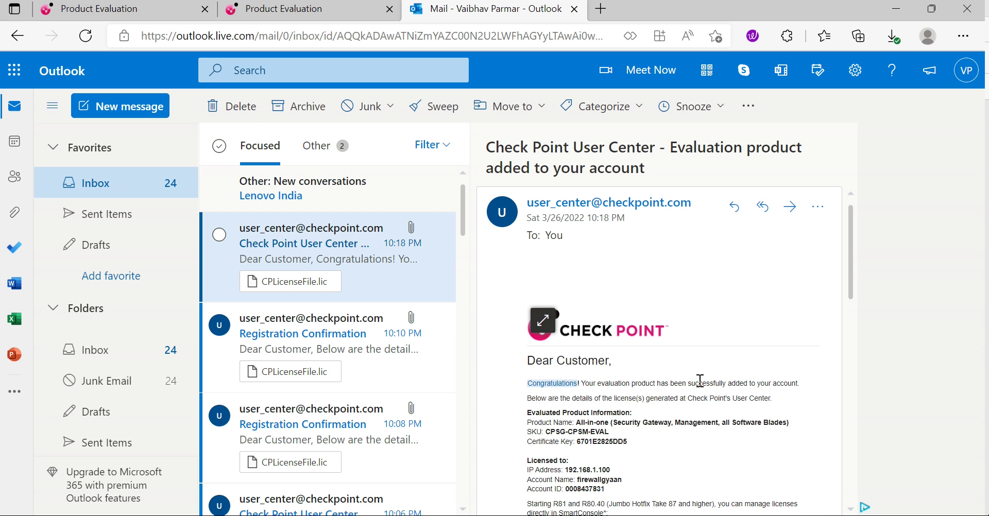
{"action": "left_click", "coordinate": [637, 413]}
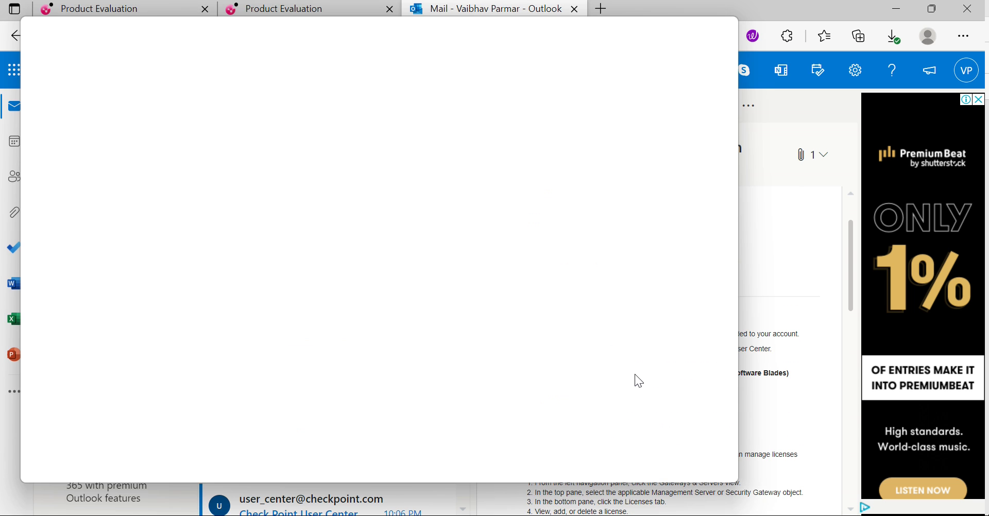
{"action": "left_click", "coordinate": [720, 25]}
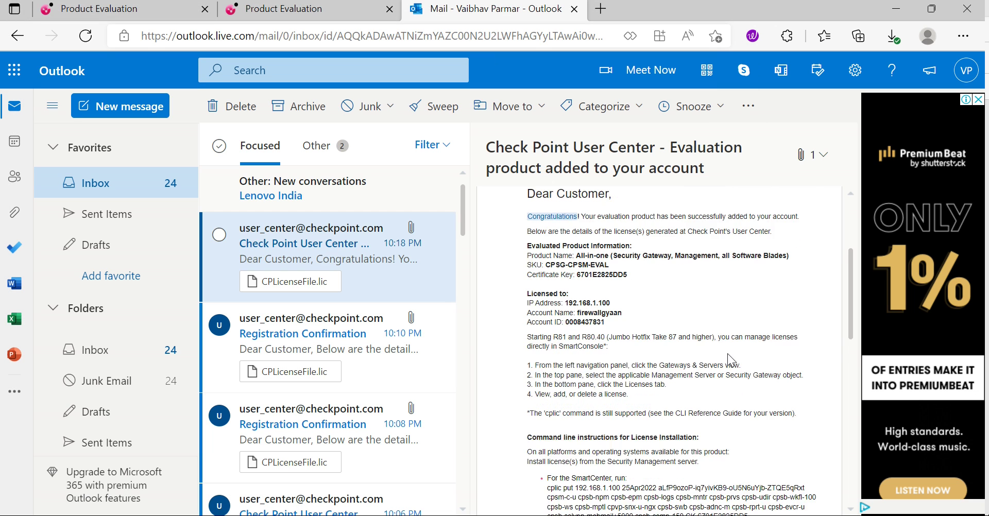
{"action": "scroll", "coordinate": [728, 353], "scroll_direction": "down", "scroll_amount": 5}
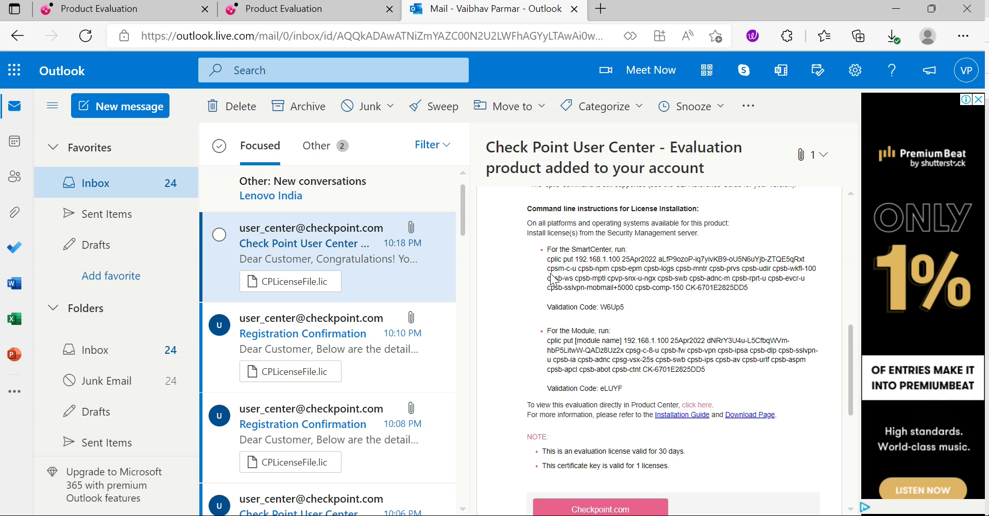
{"action": "left_click_drag", "start_coordinate": [549, 262], "coordinate": [756, 288]}
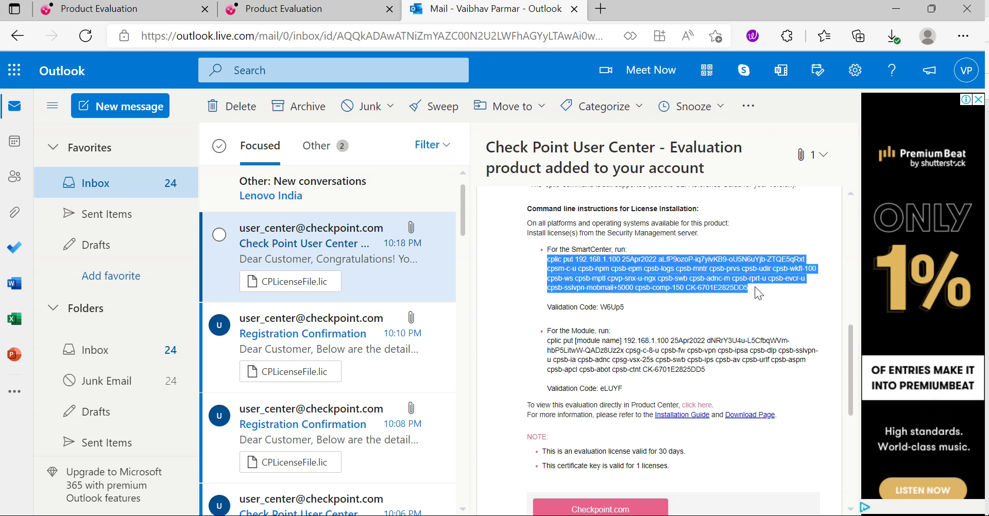
{"action": "right_click", "coordinate": [696, 276]}
{"action": "left_click", "coordinate": [750, 237]}
{"action": "left_click_drag", "start_coordinate": [756, 287], "coordinate": [545, 261]}
{"action": "key", "text": "super+c"}
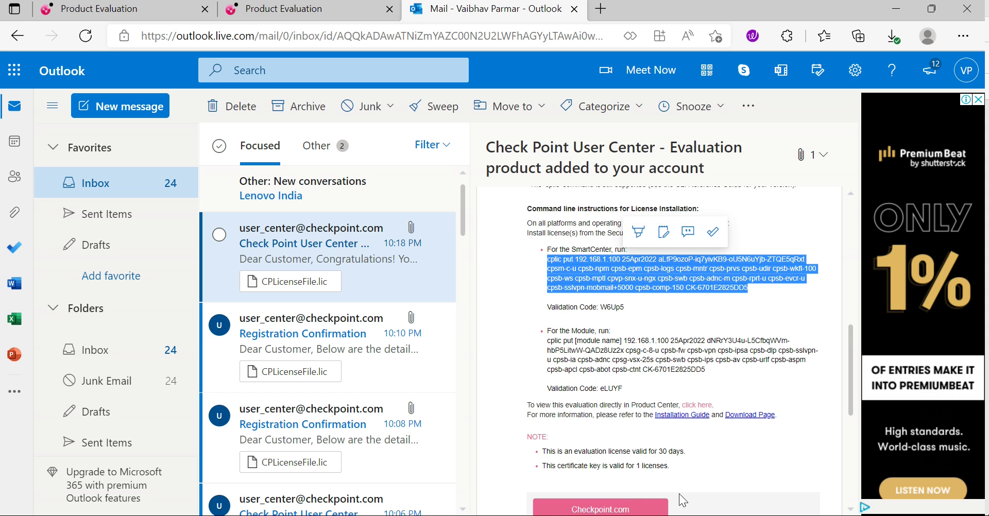
Step: Paste and run the cplic put command in the SMS expert session
{"action": "key", "text": "alt+Tab"}
{"action": "right_click", "coordinate": [277, 287]}
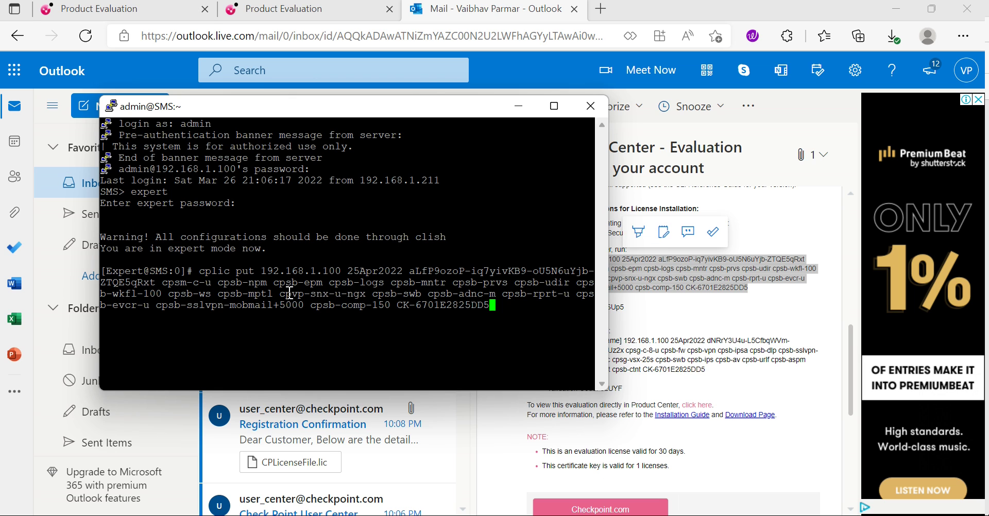
{"action": "key", "text": "Return"}
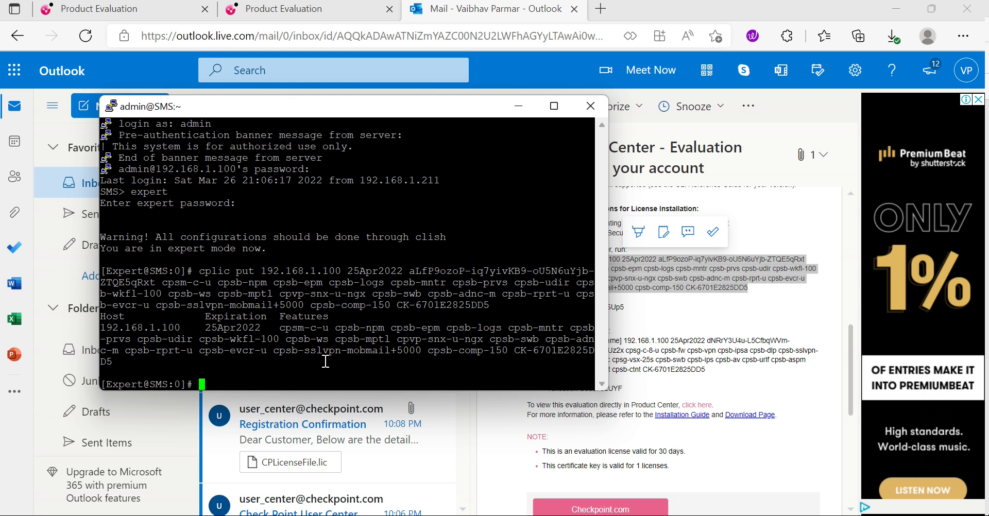
Step: Try the SmartConsole login with the admin password and go back after the expired-license error
{"action": "key", "text": "alt+Tab"}
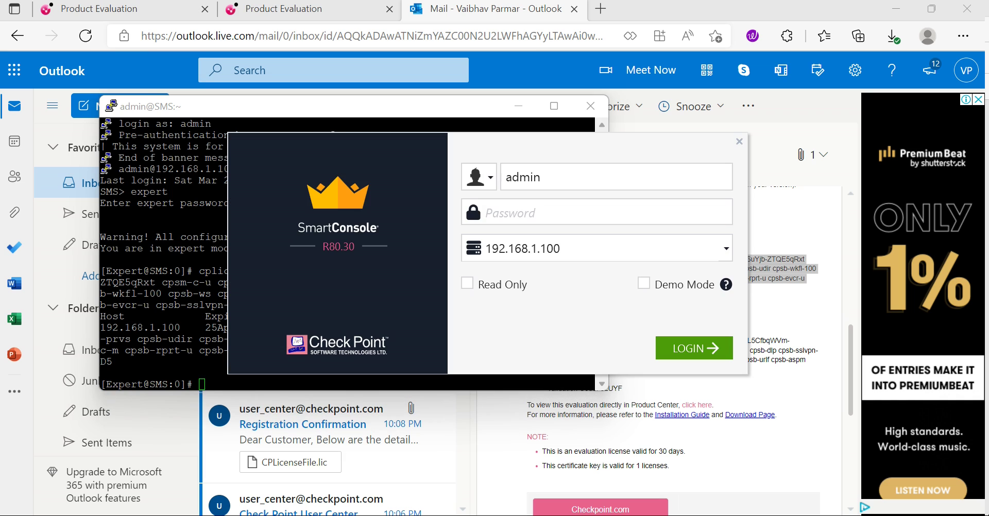
{"action": "left_click", "coordinate": [529, 210]}
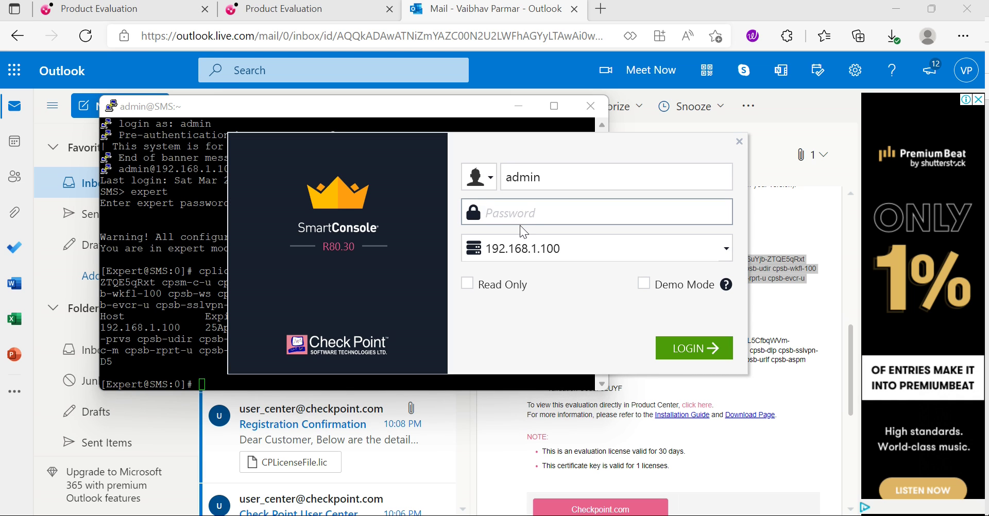
{"action": "type", "text": "admin123"}
{"action": "left_click", "coordinate": [679, 353]}
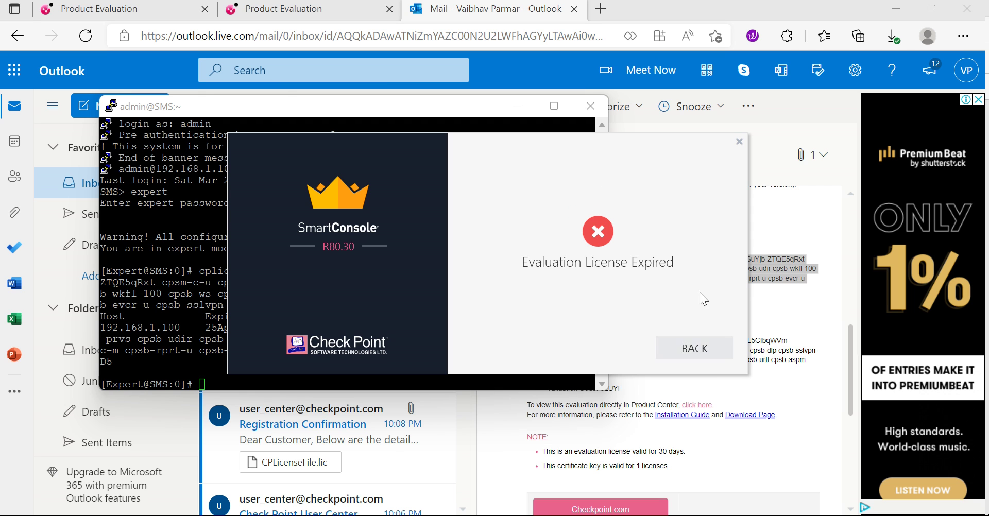
{"action": "left_click", "coordinate": [713, 354]}
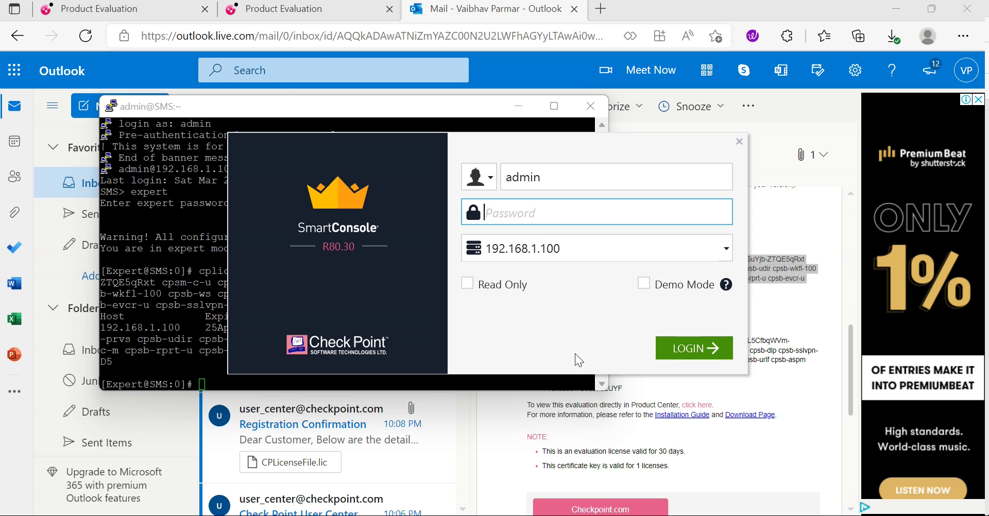
Step: Check the license output in the terminal, then log in to SmartConsole again with the admin password
{"action": "left_click", "coordinate": [204, 340]}
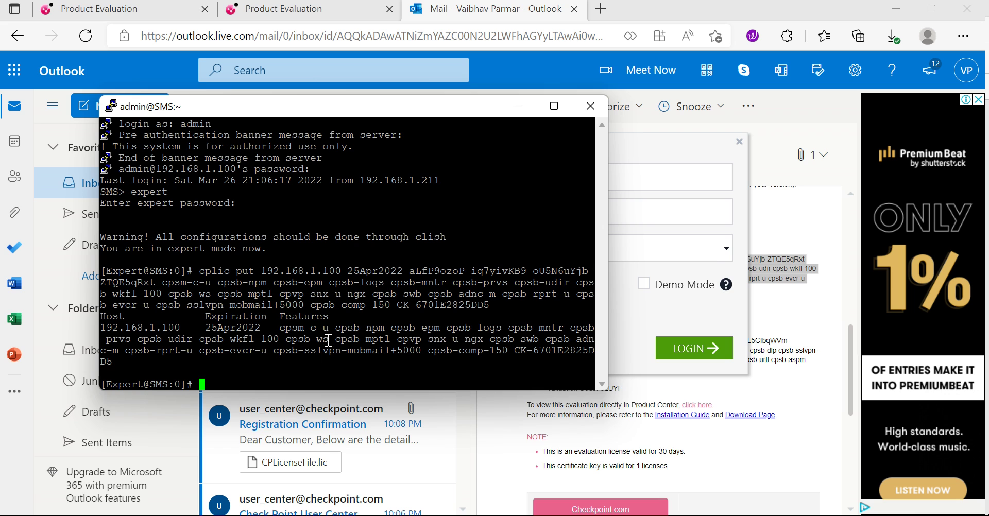
{"action": "left_click", "coordinate": [681, 210]}
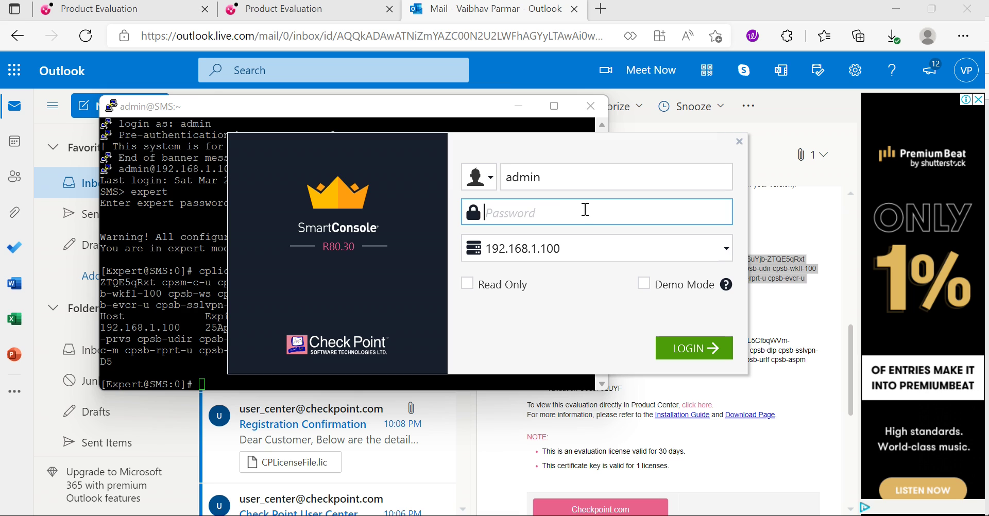
{"action": "type", "text": "admin"}
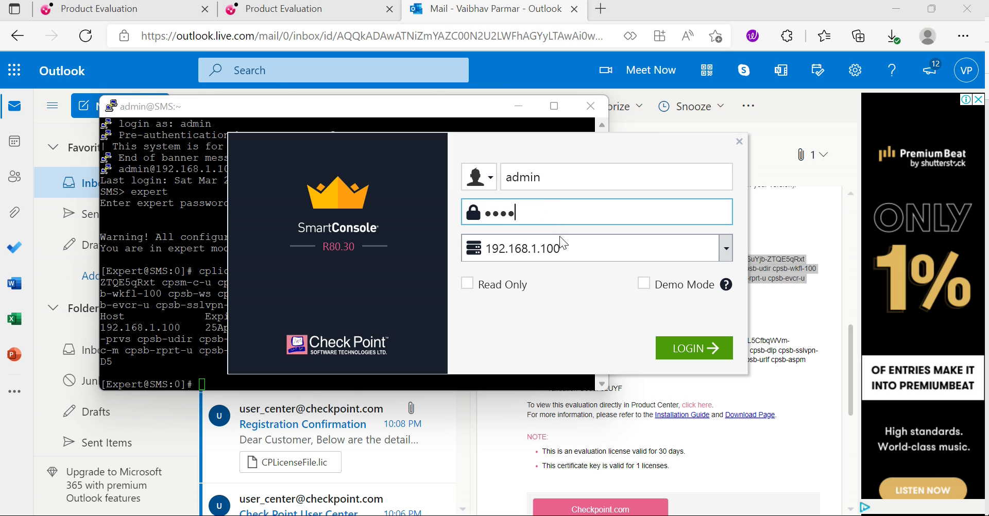
{"action": "type", "text": "123"}
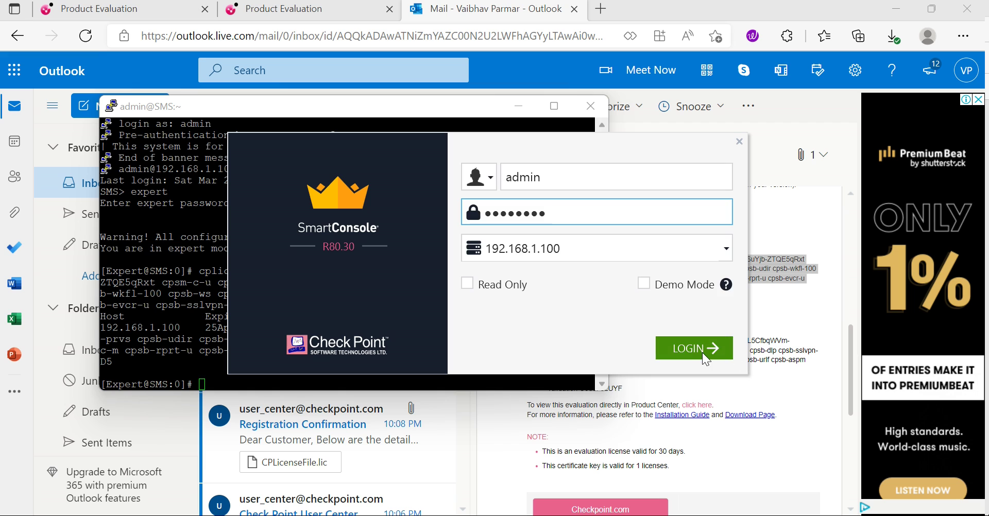
{"action": "left_click", "coordinate": [701, 351]}
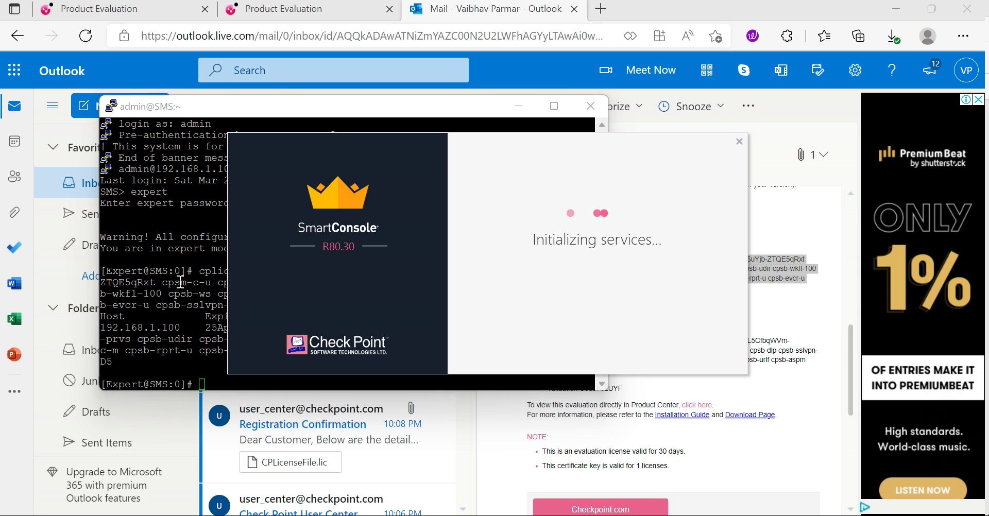
Step: Minimise the PuTTY window and close the Outlook tab
{"action": "left_click", "coordinate": [149, 258]}
{"action": "left_click", "coordinate": [509, 107]}
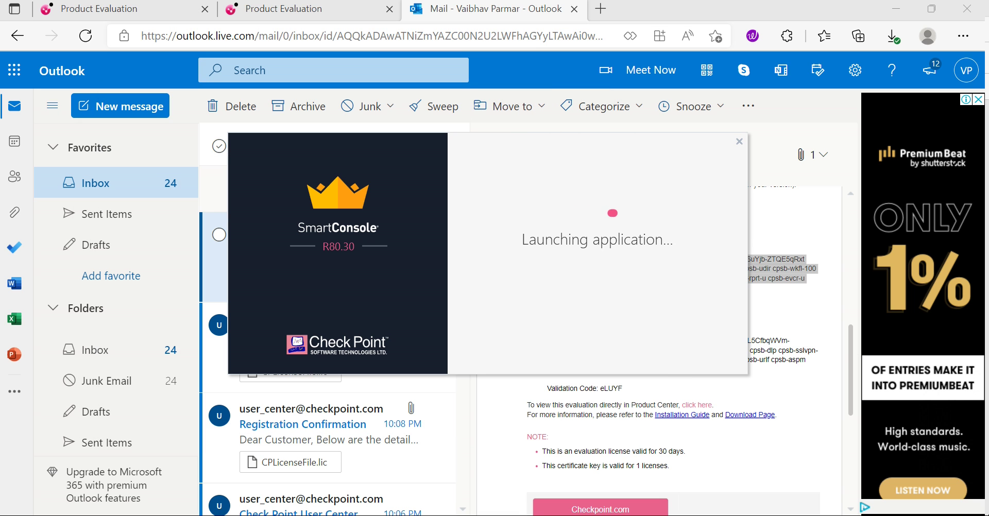
{"action": "left_click", "coordinate": [575, 10]}
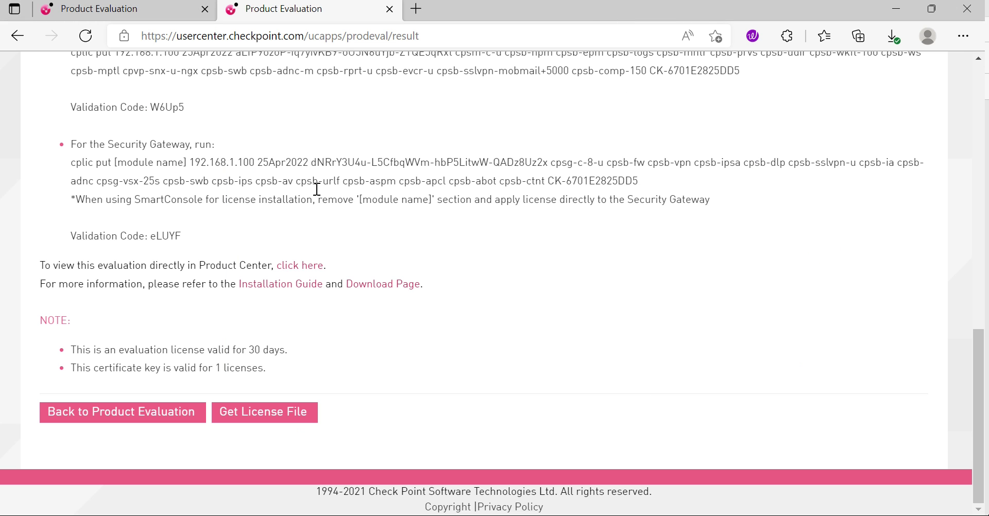
Step: Go back to TRY OUR PRODUCTS > Product Evaluation in User Center
{"action": "scroll", "coordinate": [361, 251], "scroll_direction": "up", "scroll_amount": 8}
{"action": "scroll", "coordinate": [361, 251], "scroll_direction": "up", "scroll_amount": 5}
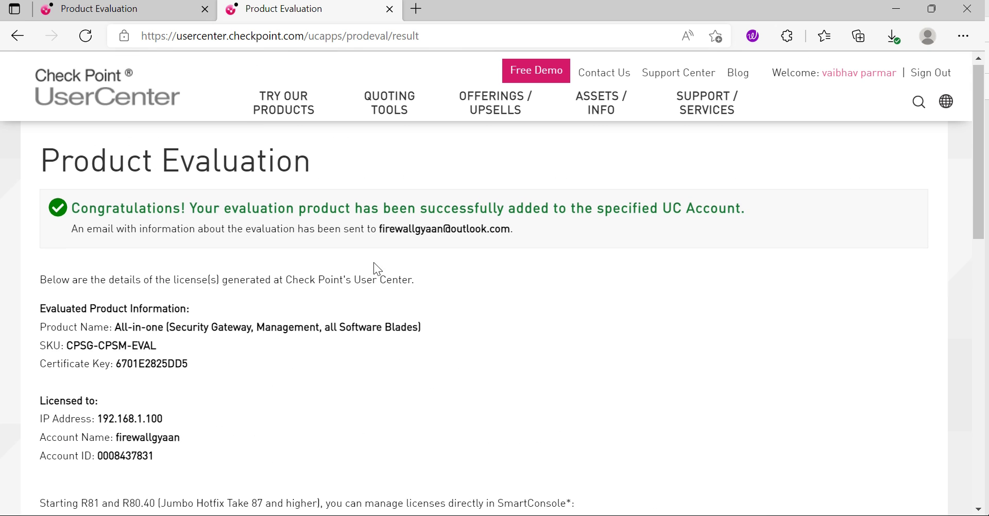
{"action": "left_click", "coordinate": [311, 115]}
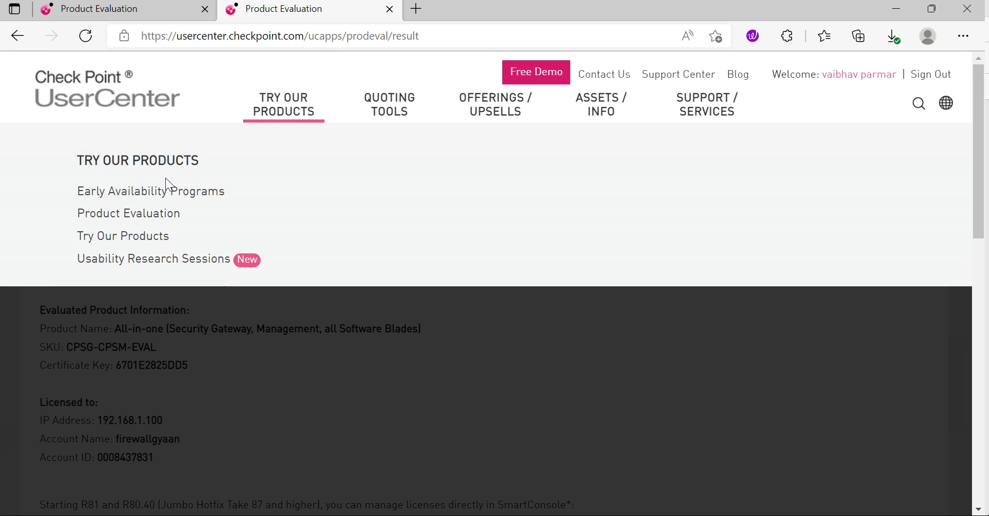
{"action": "left_click", "coordinate": [108, 219]}
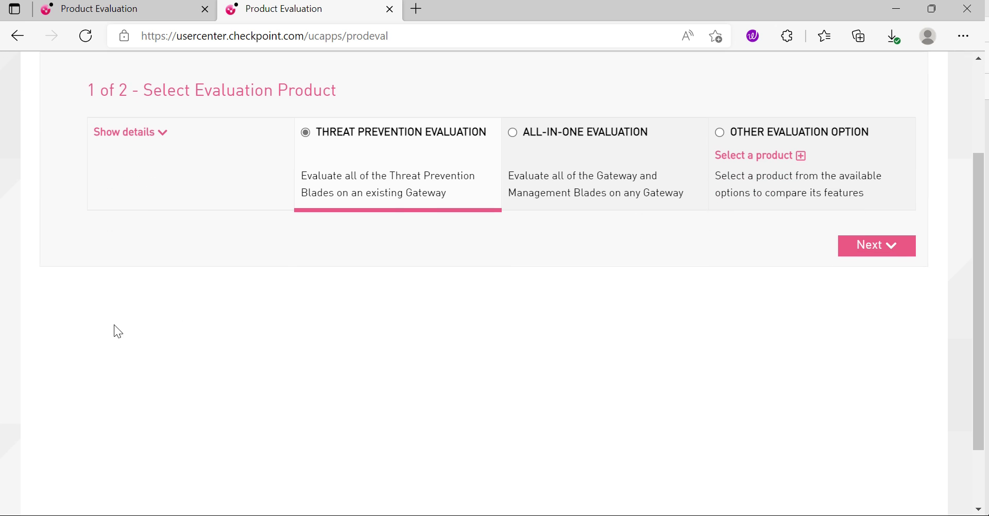
Step: Under OTHER EVALUATION OPTION, select Carrier Quantum - Eval - CPSG-CARRIER-EVAL as the product
{"action": "left_click", "coordinate": [720, 134]}
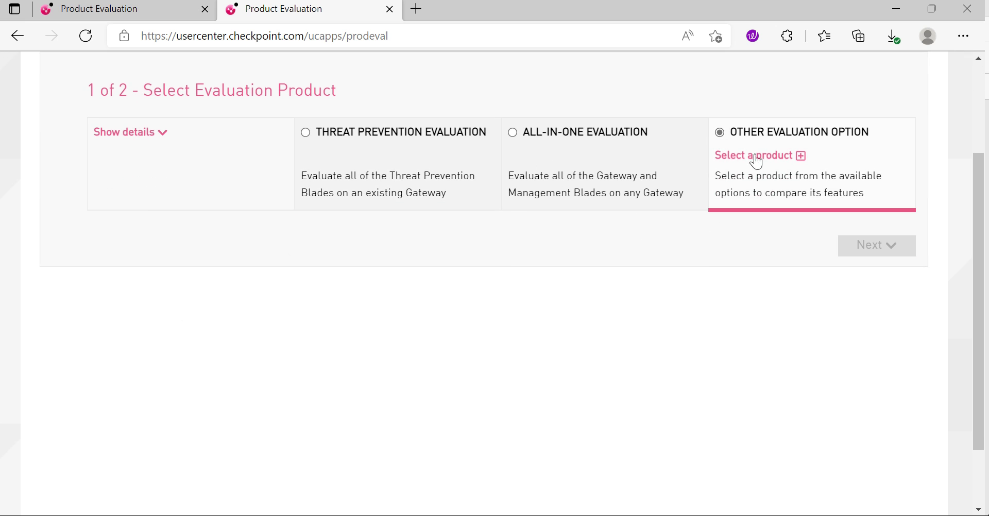
{"action": "left_click", "coordinate": [800, 156]}
{"action": "left_click", "coordinate": [409, 233]}
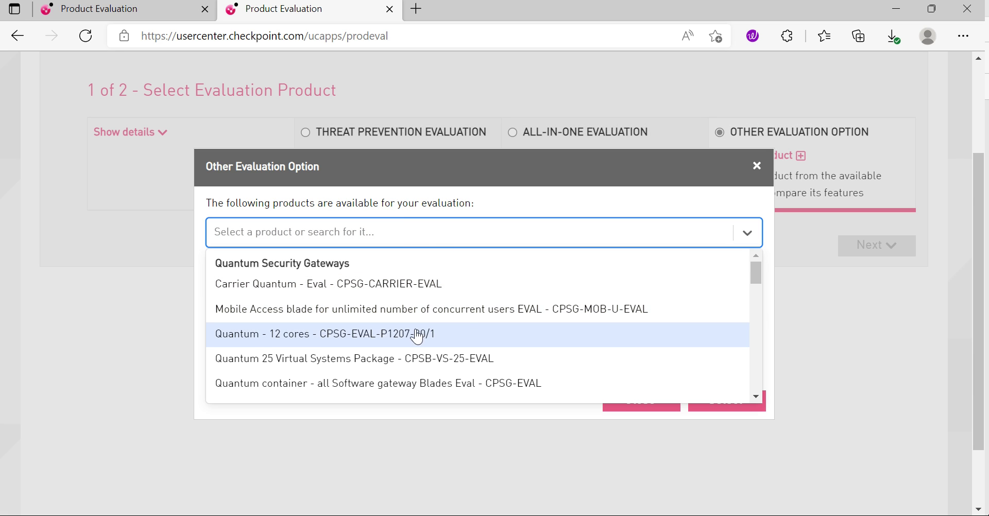
{"action": "scroll", "coordinate": [463, 338], "scroll_direction": "down", "scroll_amount": 3}
{"action": "scroll", "coordinate": [454, 343], "scroll_direction": "up", "scroll_amount": 3}
{"action": "scroll", "coordinate": [515, 355], "scroll_direction": "down", "scroll_amount": 1}
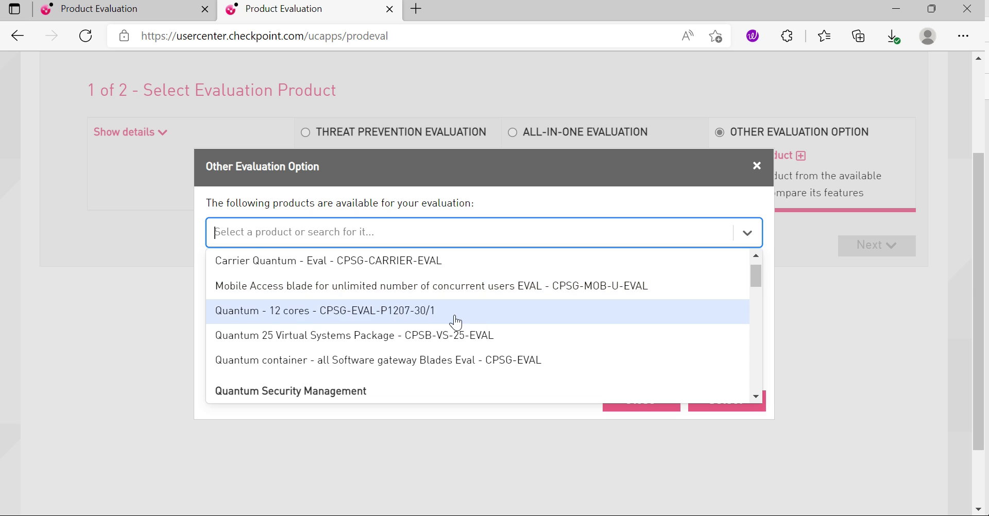
{"action": "scroll", "coordinate": [456, 323], "scroll_direction": "up", "scroll_amount": 1}
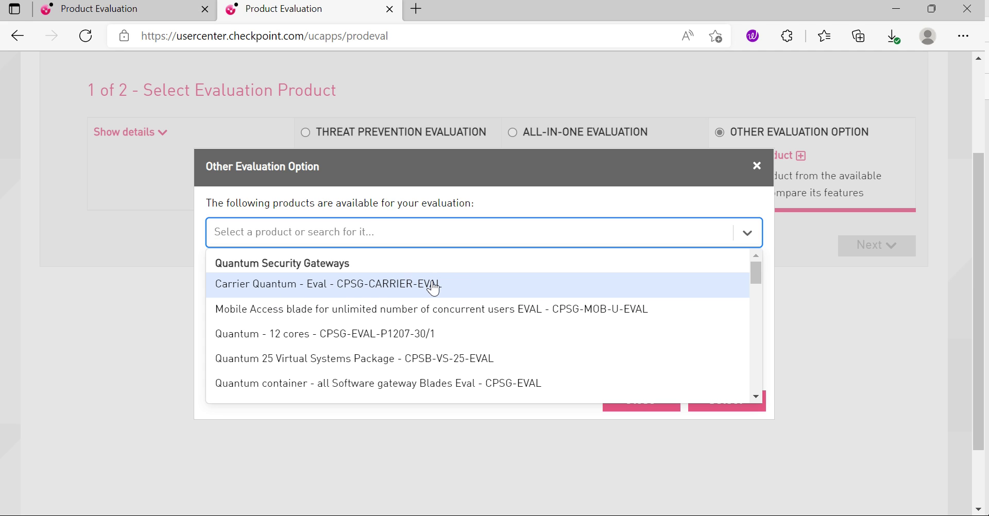
{"action": "scroll", "coordinate": [490, 263], "scroll_direction": "down", "scroll_amount": 2}
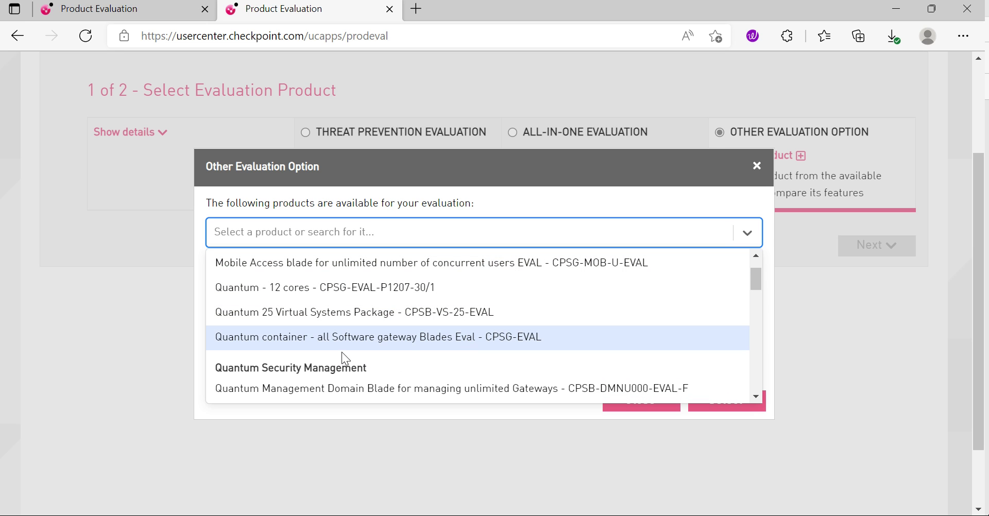
{"action": "scroll", "coordinate": [416, 348], "scroll_direction": "up", "scroll_amount": 2}
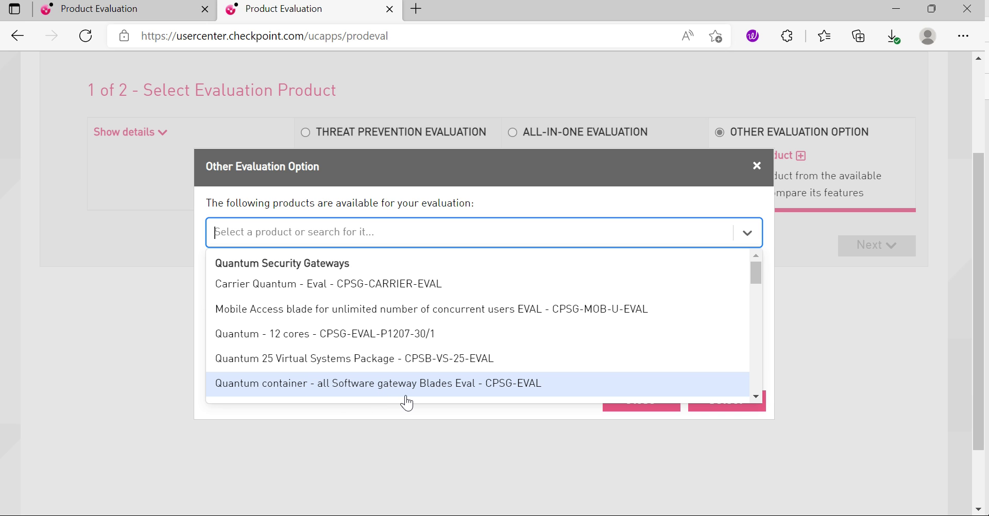
{"action": "left_click", "coordinate": [280, 286]}
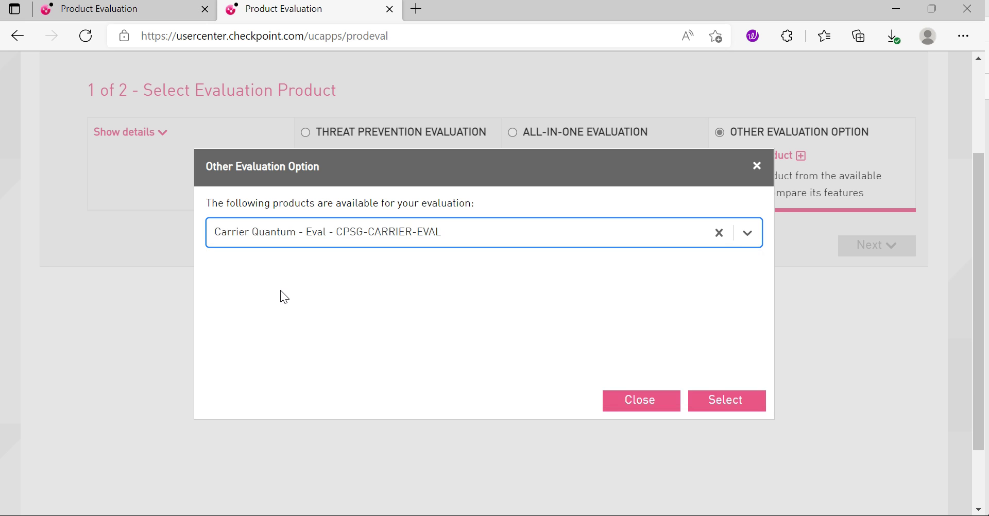
{"action": "left_click", "coordinate": [736, 401]}
Step: Pick the User Center account, set purpose 'Evaluation of a new software released', opt in, and submit
{"action": "left_click", "coordinate": [872, 249]}
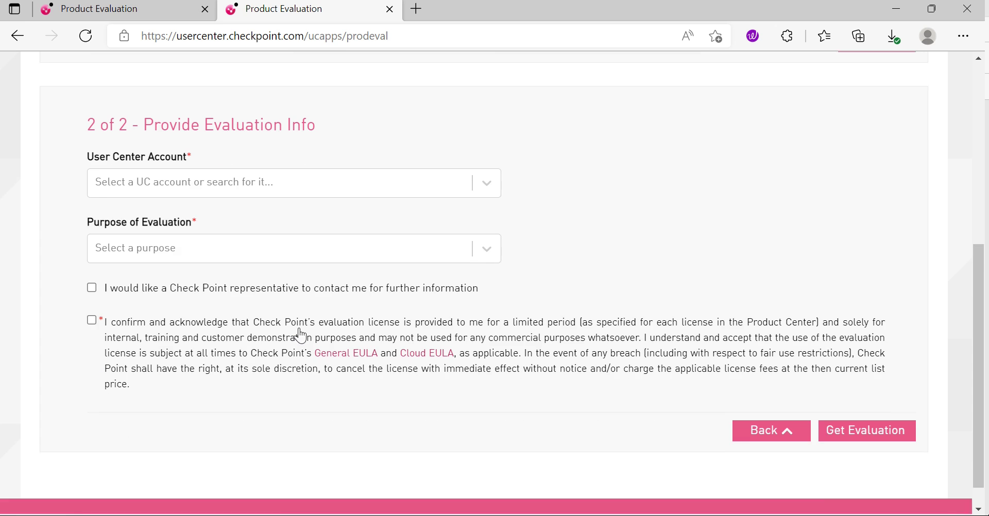
{"action": "scroll", "coordinate": [300, 336], "scroll_direction": "down", "scroll_amount": 1}
{"action": "left_click", "coordinate": [220, 155]}
{"action": "left_click", "coordinate": [183, 186]}
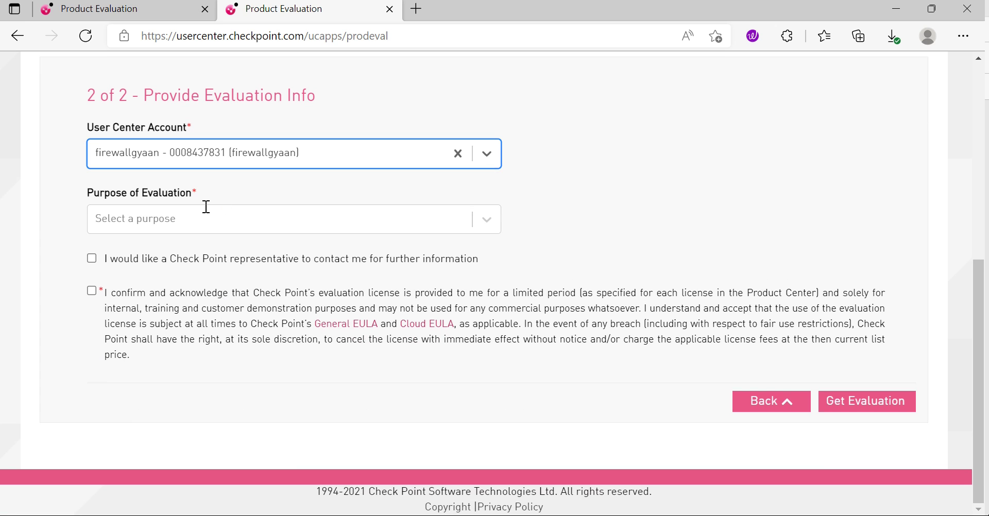
{"action": "left_click", "coordinate": [205, 212]}
{"action": "left_click", "coordinate": [131, 251]}
{"action": "left_click", "coordinate": [149, 259]}
{"action": "left_click", "coordinate": [879, 407]}
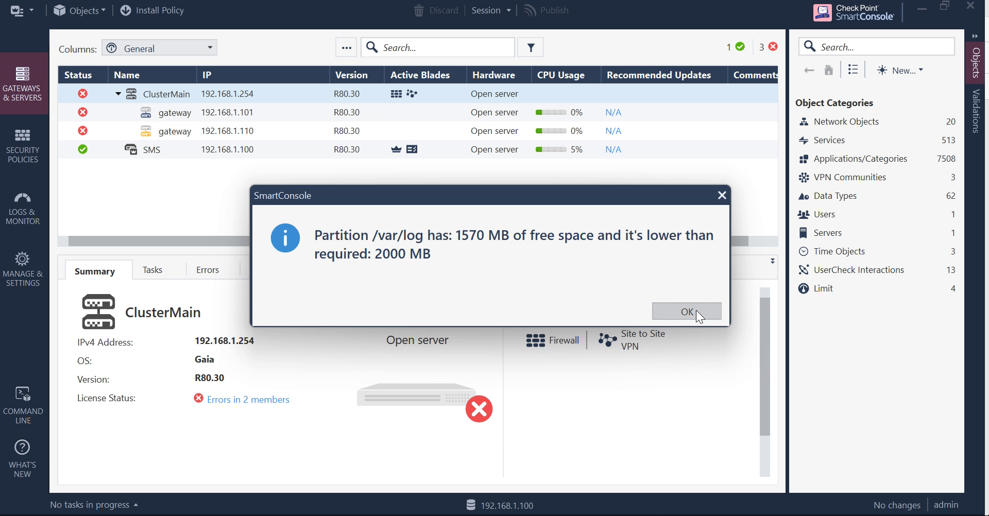
Step: Dismiss the partition space alert and launch SmartUpdate through Manage licenses and packages
{"action": "left_click", "coordinate": [687, 312]}
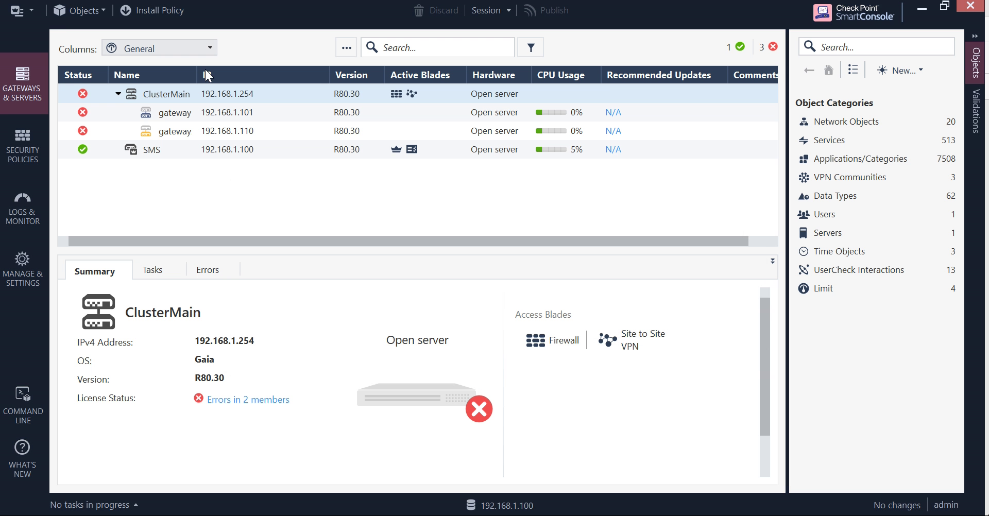
{"action": "left_click", "coordinate": [30, 8]}
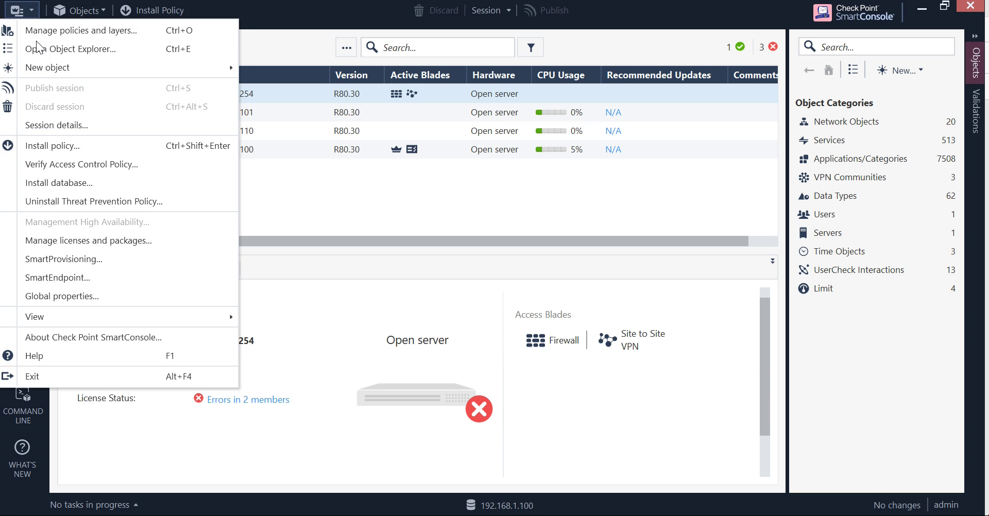
{"action": "left_click", "coordinate": [60, 240]}
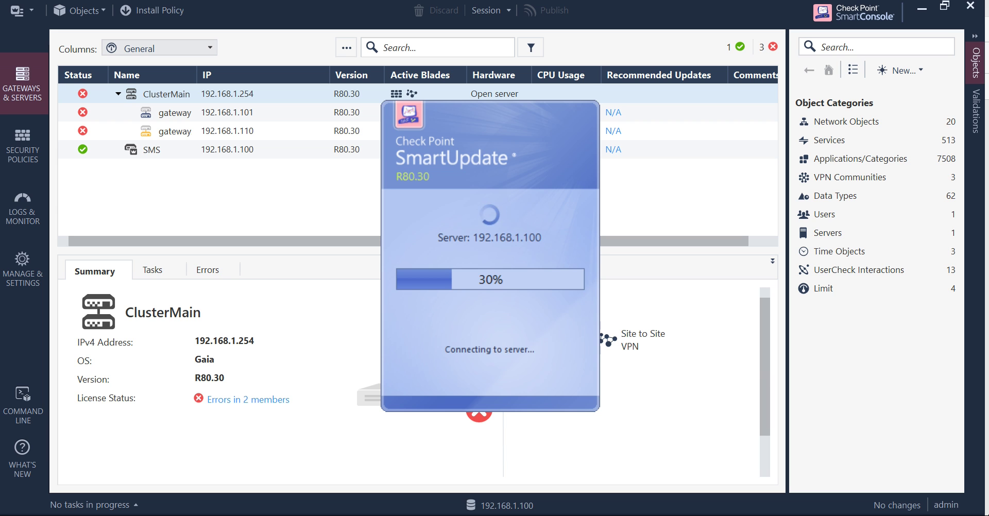
Step: In Edge, go Back to Product Evaluation and open the evaluation product dropdown
{"action": "mouse_move", "coordinate": [318, 515]}
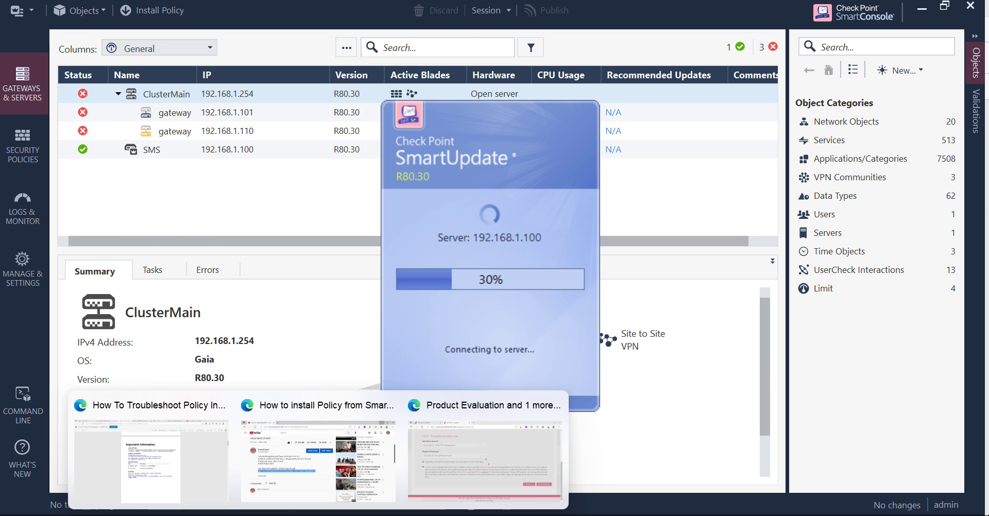
{"action": "left_click", "coordinate": [484, 454]}
{"action": "scroll", "coordinate": [481, 349], "scroll_direction": "up", "scroll_amount": 4}
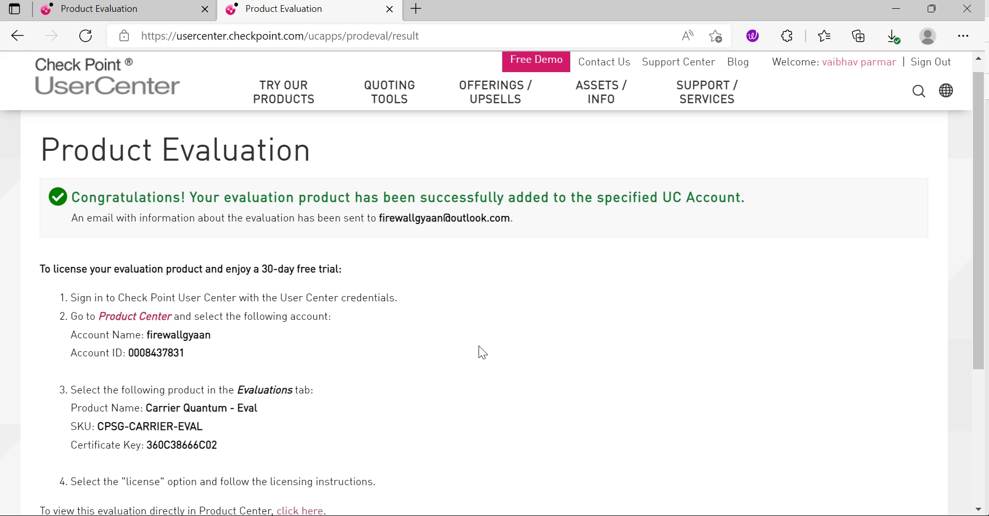
{"action": "scroll", "coordinate": [478, 353], "scroll_direction": "down", "scroll_amount": 5}
{"action": "scroll", "coordinate": [519, 325], "scroll_direction": "up", "scroll_amount": 3}
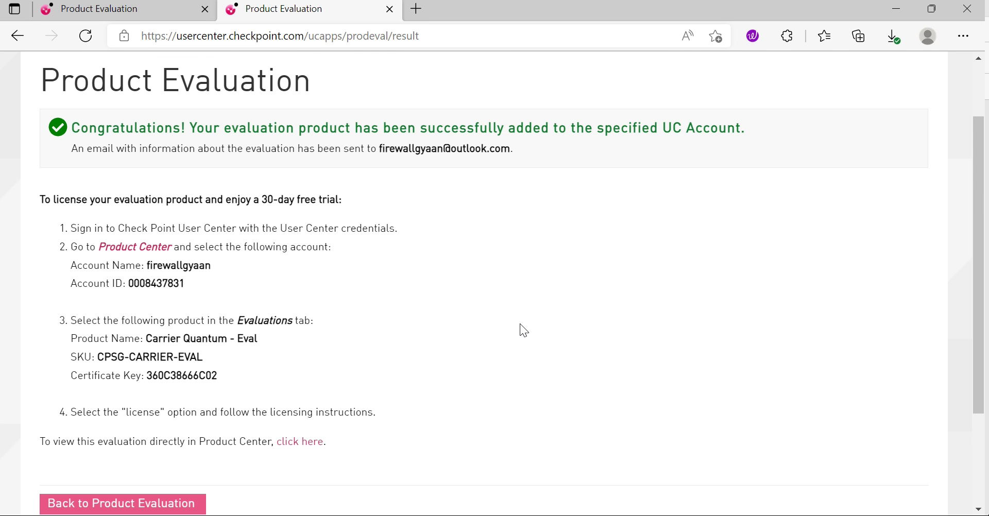
{"action": "scroll", "coordinate": [520, 324], "scroll_direction": "down", "scroll_amount": 1}
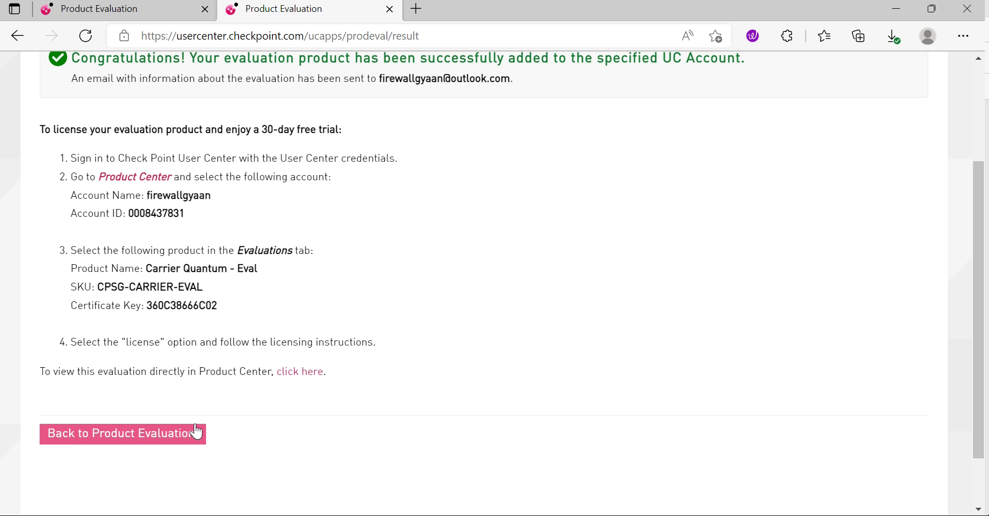
{"action": "left_click", "coordinate": [119, 434]}
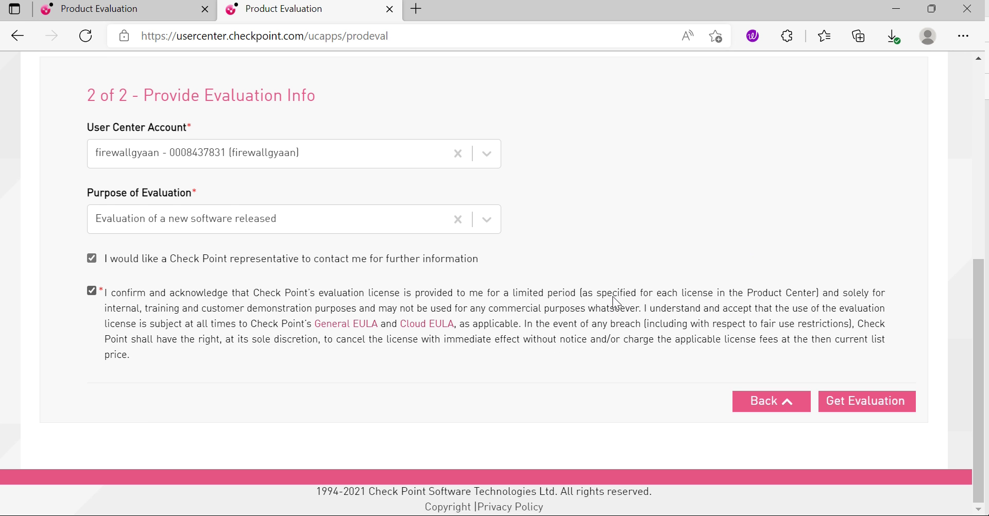
{"action": "scroll", "coordinate": [616, 301], "scroll_direction": "up", "scroll_amount": 3}
{"action": "left_click", "coordinate": [802, 133]}
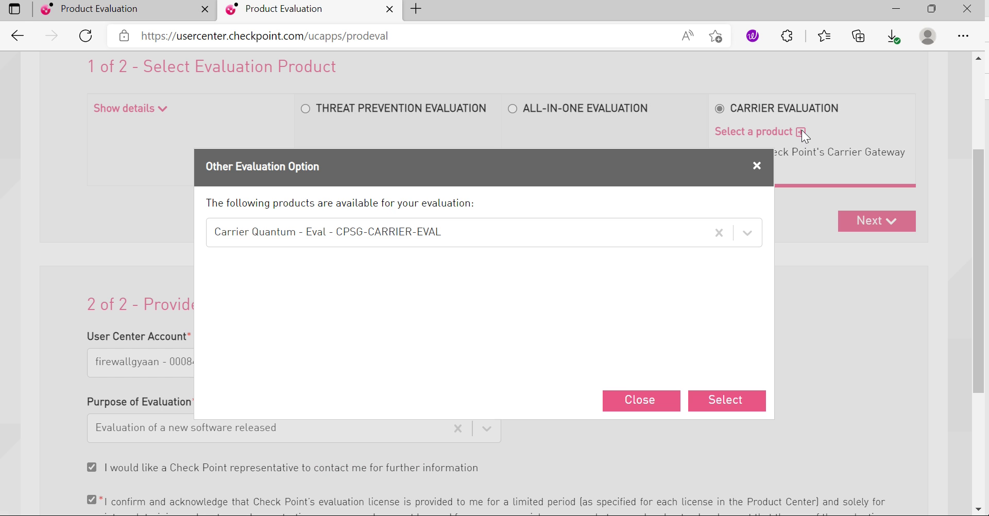
{"action": "left_click", "coordinate": [512, 243]}
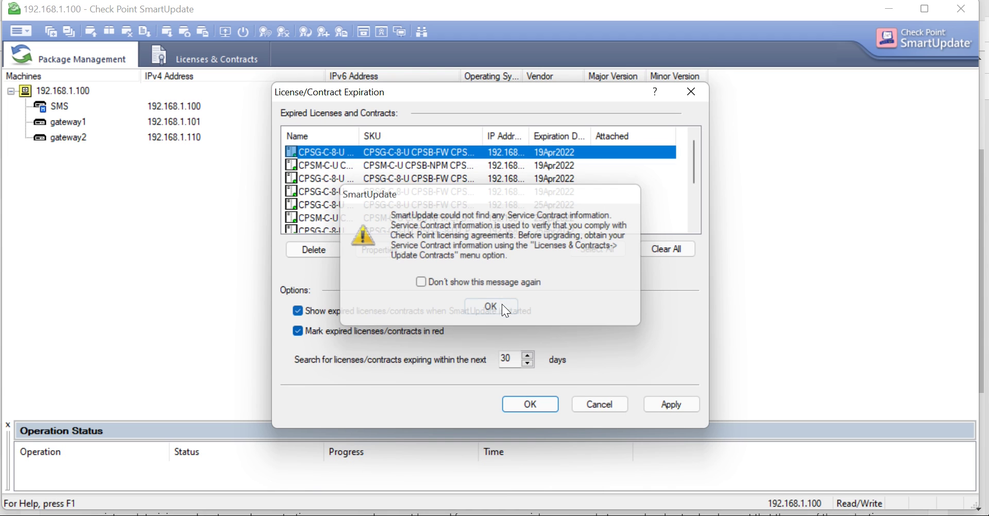
Step: Dismiss the missing Service Contract warning and the expired licenses dialog, then return to Edge
{"action": "left_click", "coordinate": [504, 306]}
{"action": "left_click", "coordinate": [545, 405]}
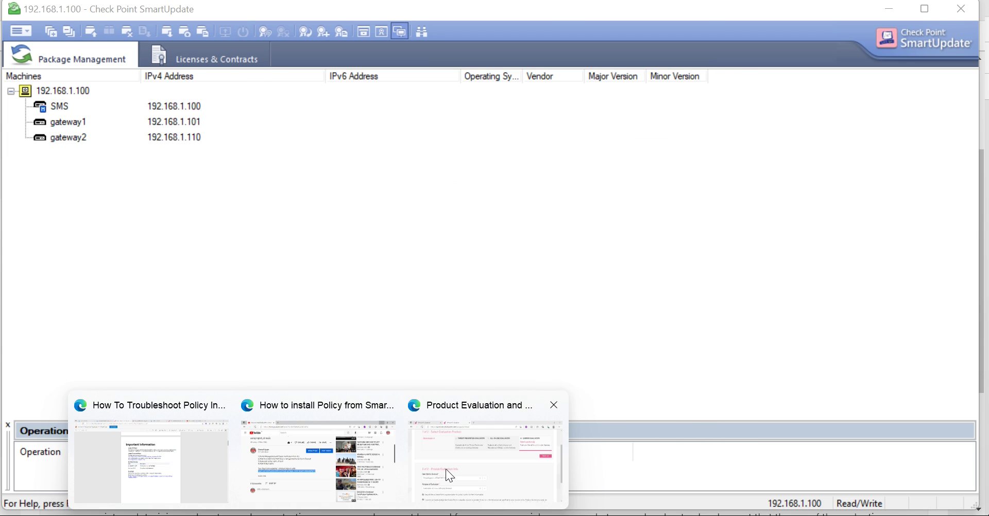
{"action": "left_click", "coordinate": [444, 469]}
Step: Submit a second Carrier Quantum evaluation request with Get Evaluation
{"action": "scroll", "coordinate": [549, 360], "scroll_direction": "down", "scroll_amount": 3}
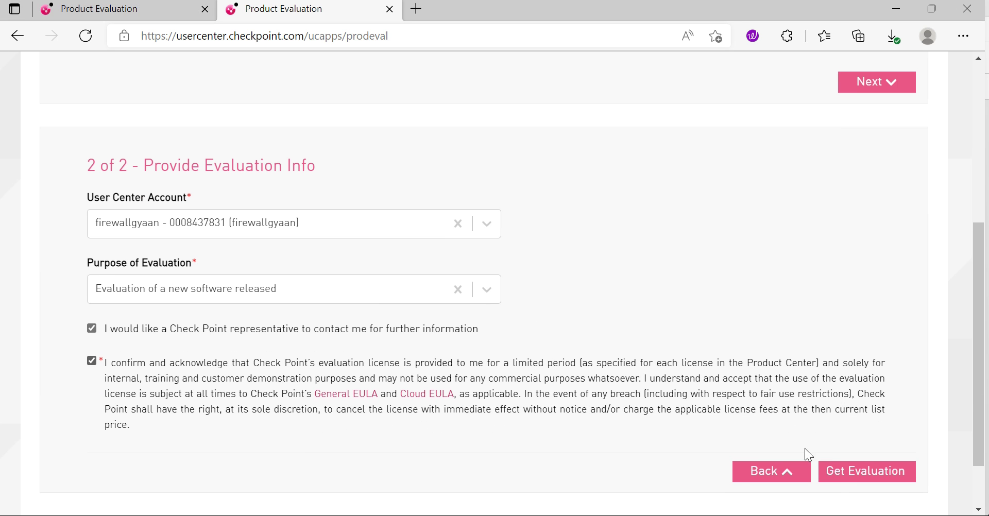
{"action": "left_click", "coordinate": [835, 470]}
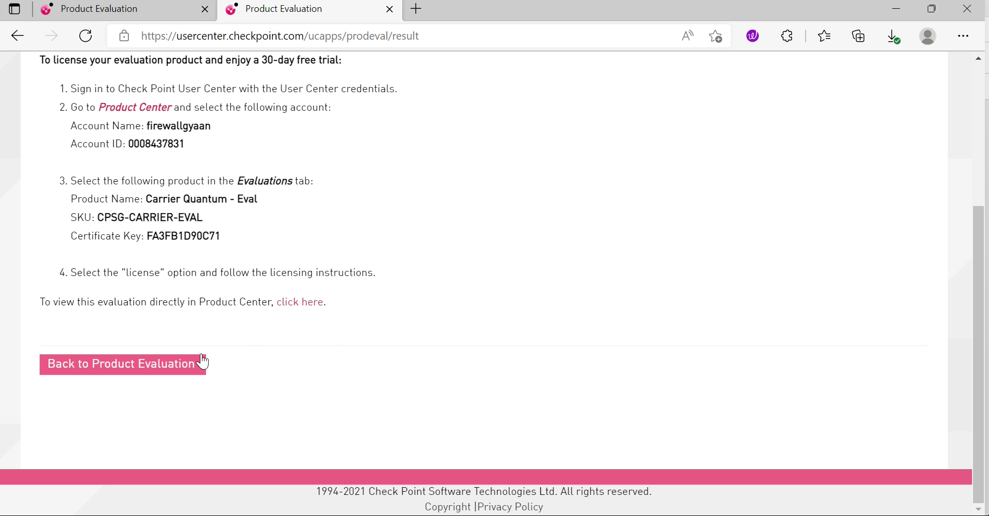
{"action": "scroll", "coordinate": [327, 340], "scroll_direction": "up", "scroll_amount": 1}
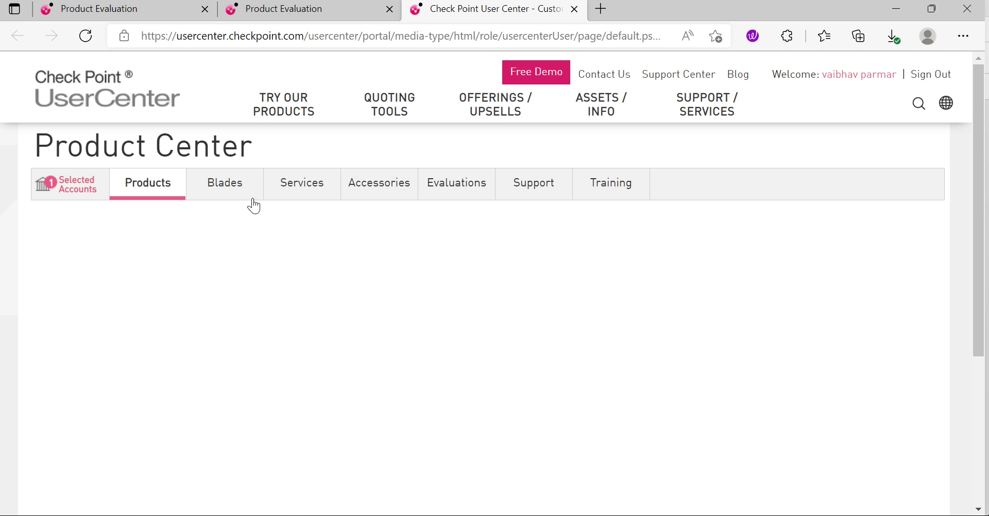
{"action": "scroll", "coordinate": [652, 206], "scroll_direction": "down", "scroll_amount": 2}
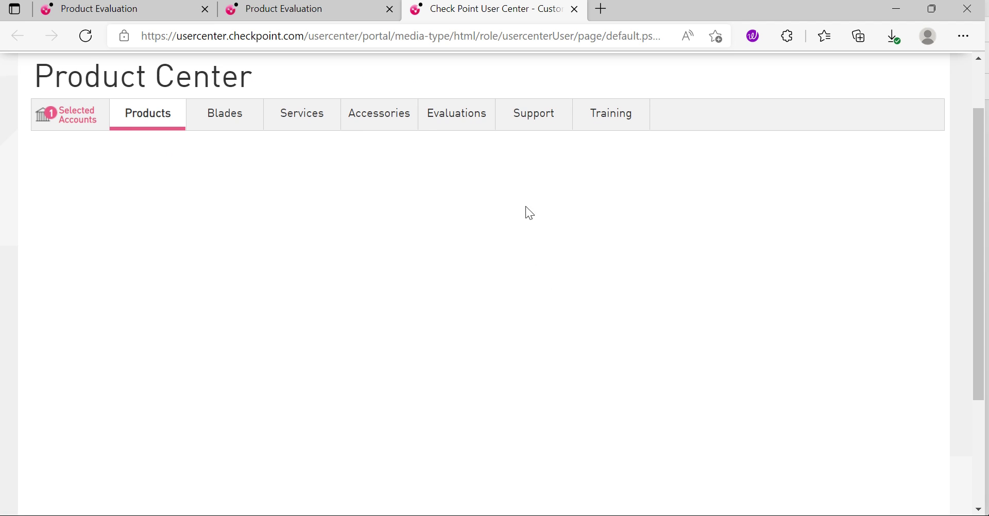
{"action": "left_click", "coordinate": [459, 123]}
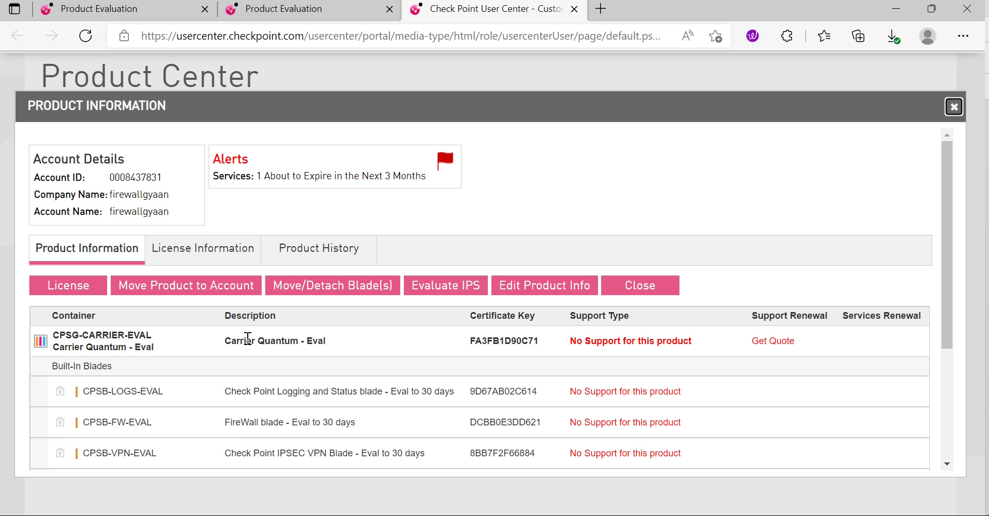
{"action": "scroll", "coordinate": [685, 232], "scroll_direction": "down", "scroll_amount": 1}
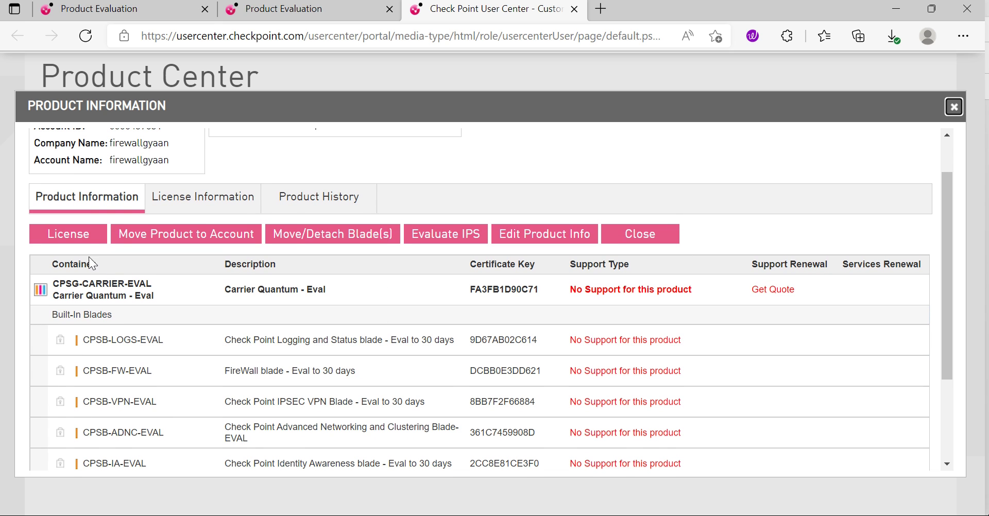
{"action": "left_click", "coordinate": [221, 206]}
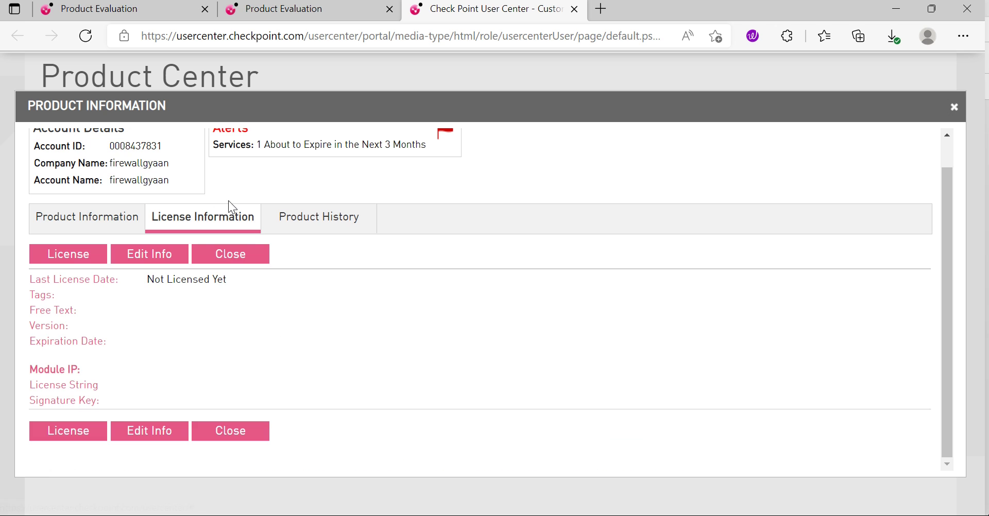
{"action": "left_click", "coordinate": [96, 227]}
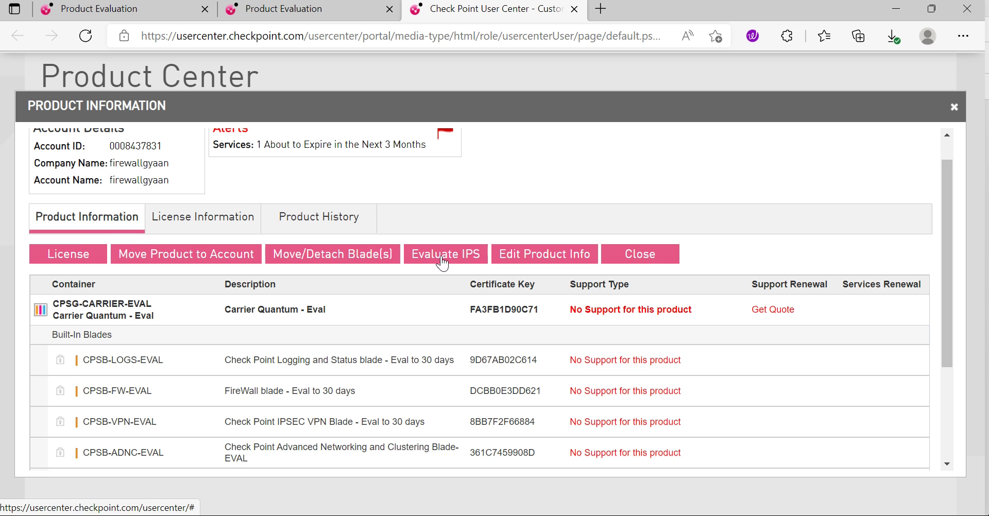
{"action": "scroll", "coordinate": [407, 325], "scroll_direction": "down", "scroll_amount": 1}
{"action": "scroll", "coordinate": [319, 352], "scroll_direction": "down", "scroll_amount": 2}
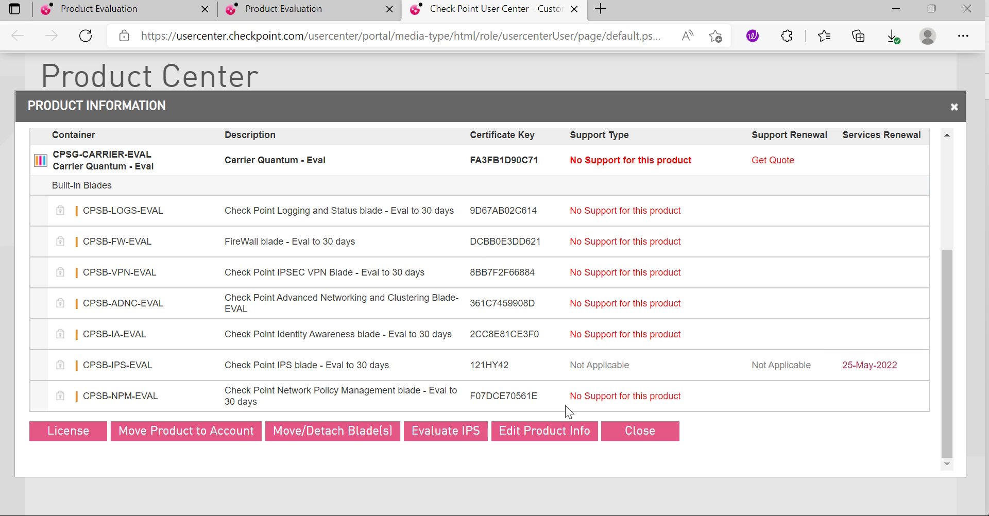
{"action": "scroll", "coordinate": [711, 378], "scroll_direction": "up", "scroll_amount": 2}
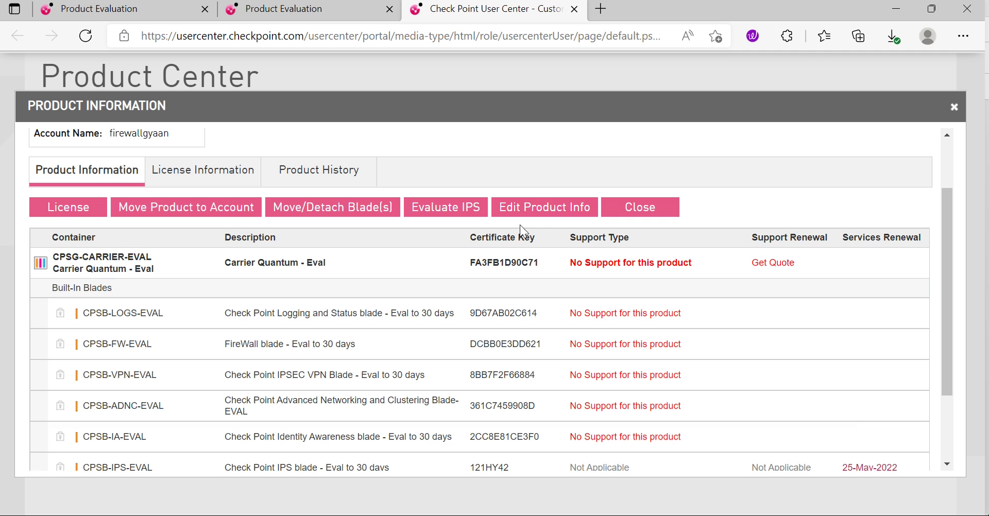
{"action": "scroll", "coordinate": [393, 366], "scroll_direction": "down", "scroll_amount": 1}
{"action": "scroll", "coordinate": [268, 280], "scroll_direction": "up", "scroll_amount": 2}
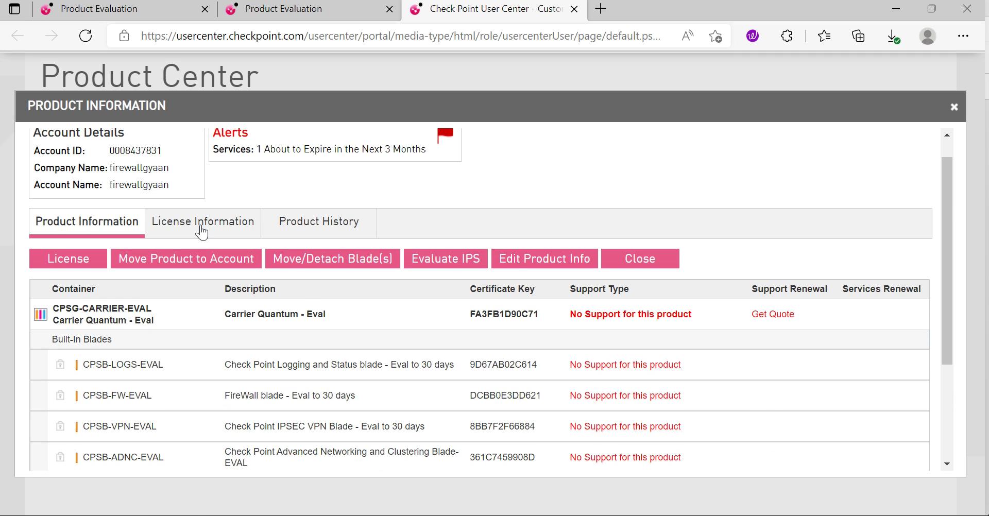
{"action": "left_click", "coordinate": [325, 227]}
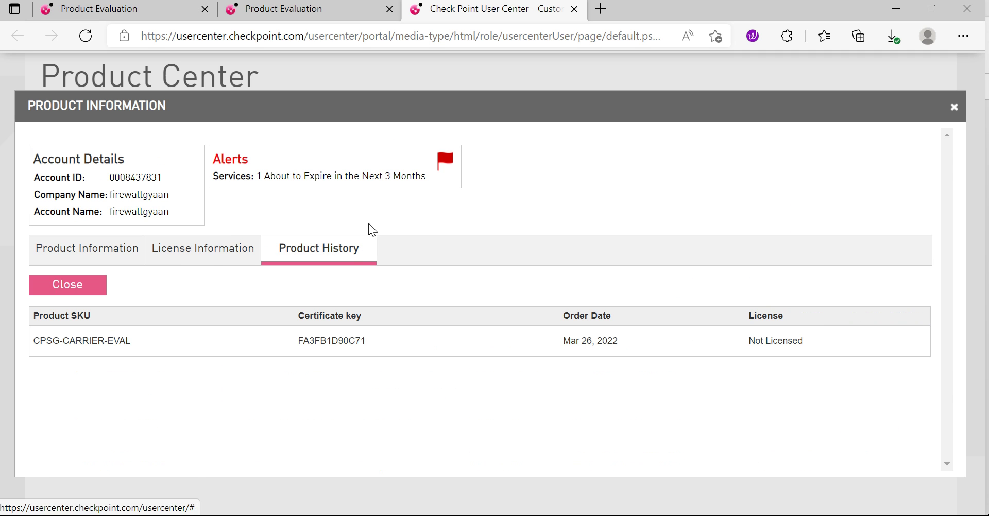
{"action": "left_click", "coordinate": [200, 252]}
{"action": "left_click", "coordinate": [67, 258]}
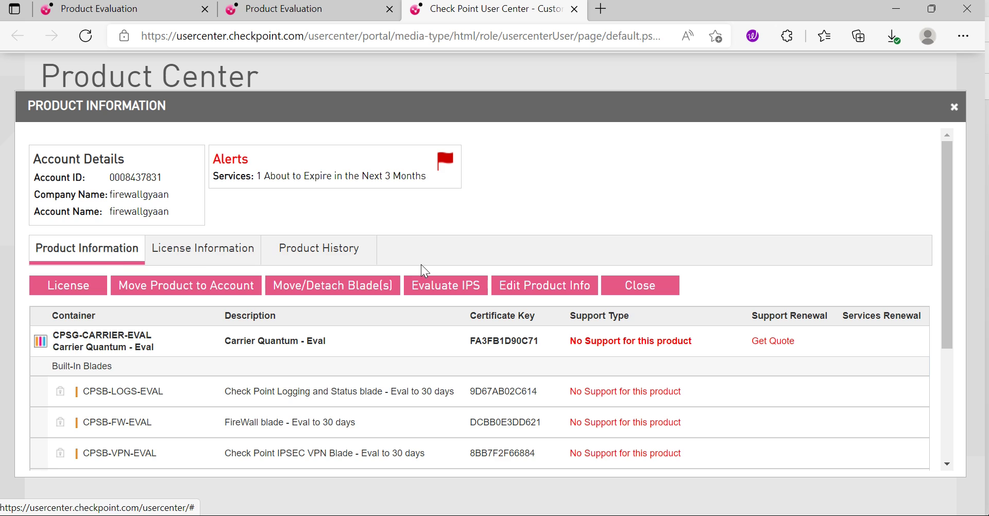
{"action": "scroll", "coordinate": [273, 391], "scroll_direction": "down", "scroll_amount": 2}
{"action": "scroll", "coordinate": [271, 385], "scroll_direction": "down", "scroll_amount": 1}
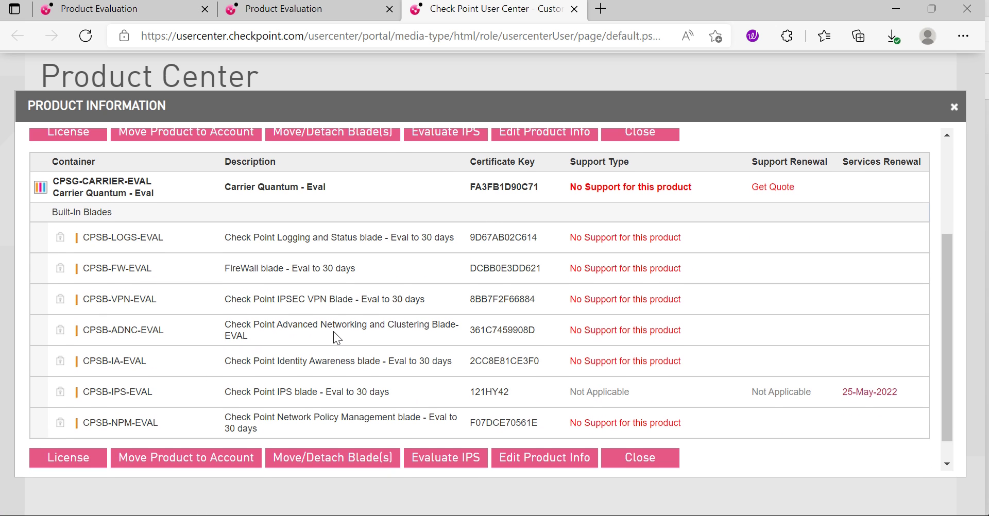
{"action": "scroll", "coordinate": [333, 333], "scroll_direction": "down", "scroll_amount": 1}
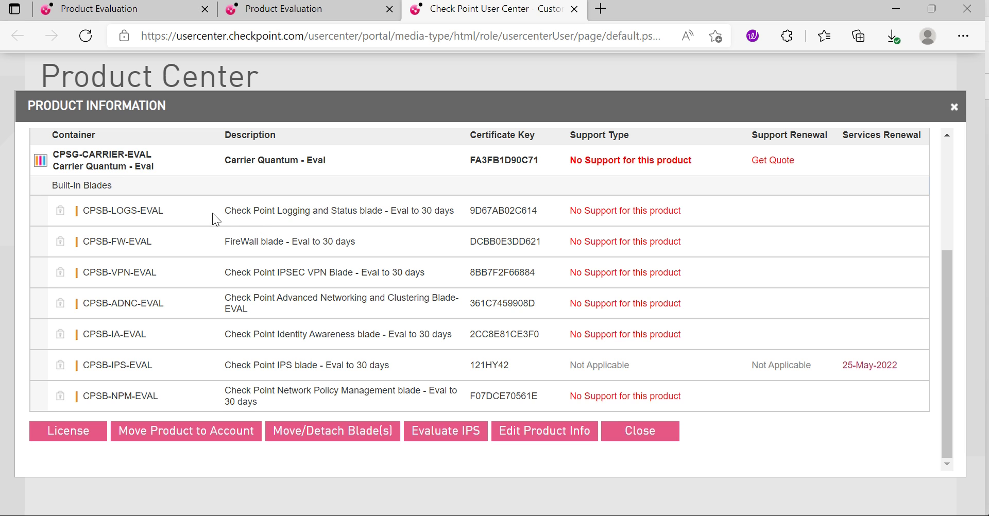
{"action": "left_click_drag", "start_coordinate": [223, 212], "coordinate": [413, 211]}
{"action": "left_click_drag", "start_coordinate": [226, 242], "coordinate": [352, 243]}
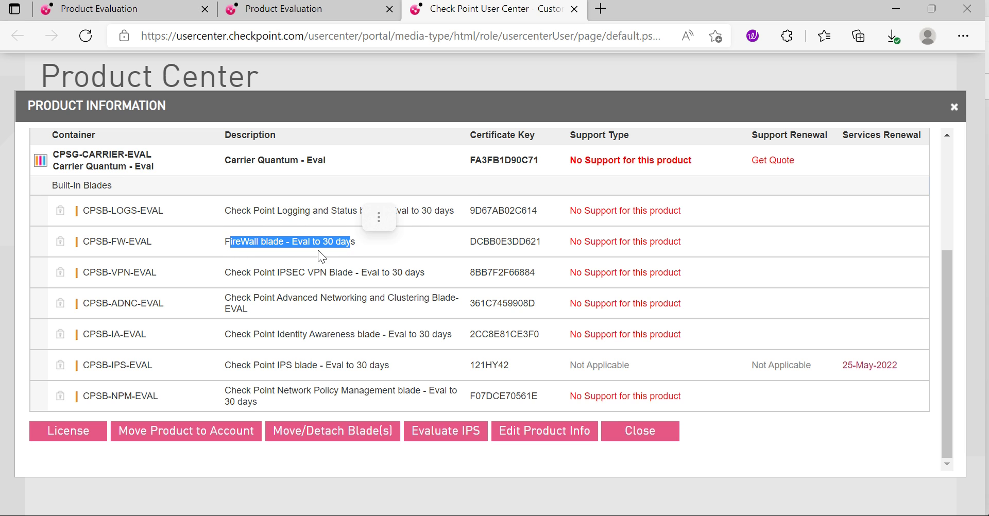
{"action": "left_click_drag", "start_coordinate": [321, 272], "coordinate": [204, 298]}
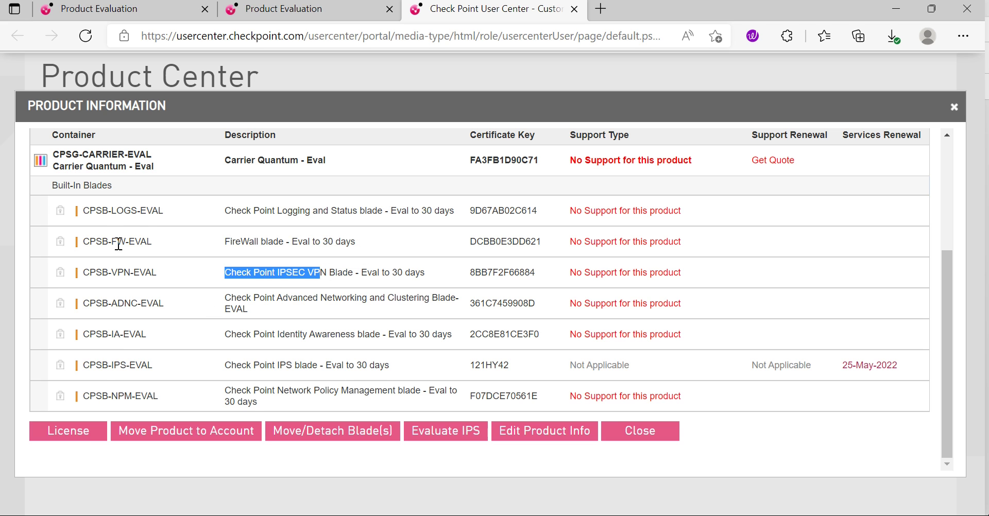
Step: Start a license for the product and enter gateway IP 192.168.1.101
{"action": "left_click", "coordinate": [74, 436]}
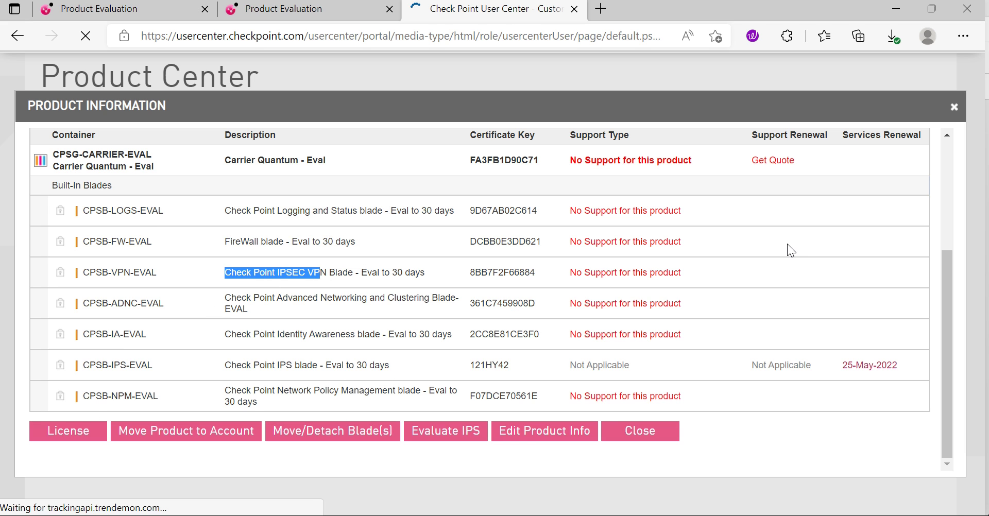
{"action": "scroll", "coordinate": [361, 335], "scroll_direction": "down", "scroll_amount": 1}
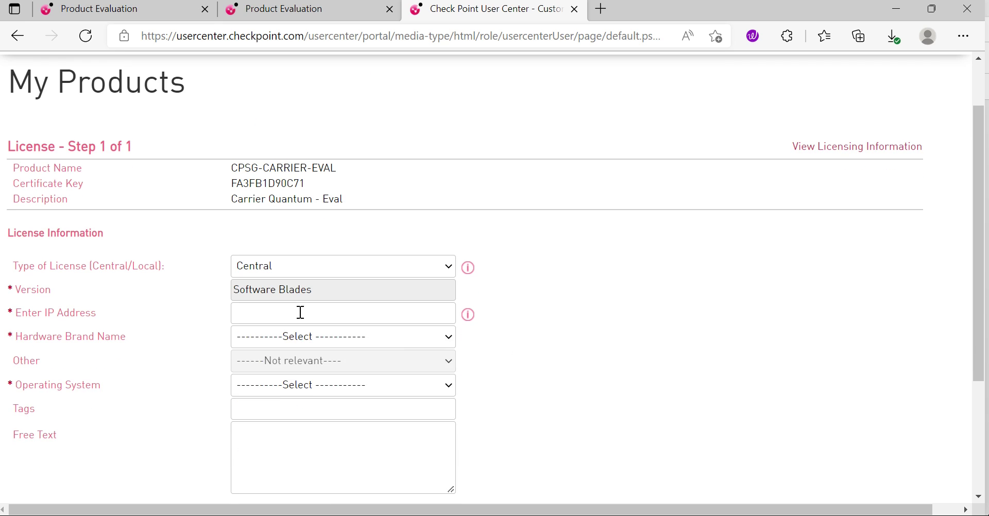
{"action": "left_click", "coordinate": [284, 310]}
{"action": "type", "text": "192"}
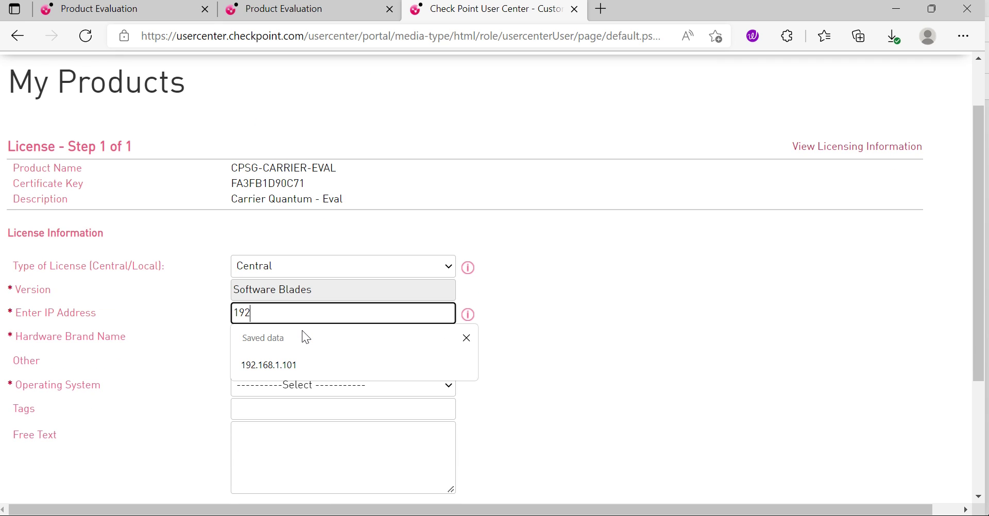
{"action": "type", "text": ".168.1.101"}
Step: Choose Check Point hardware on Gaia, generate the license, and download CPLicenseFile (14).lic
{"action": "left_click", "coordinate": [288, 340]}
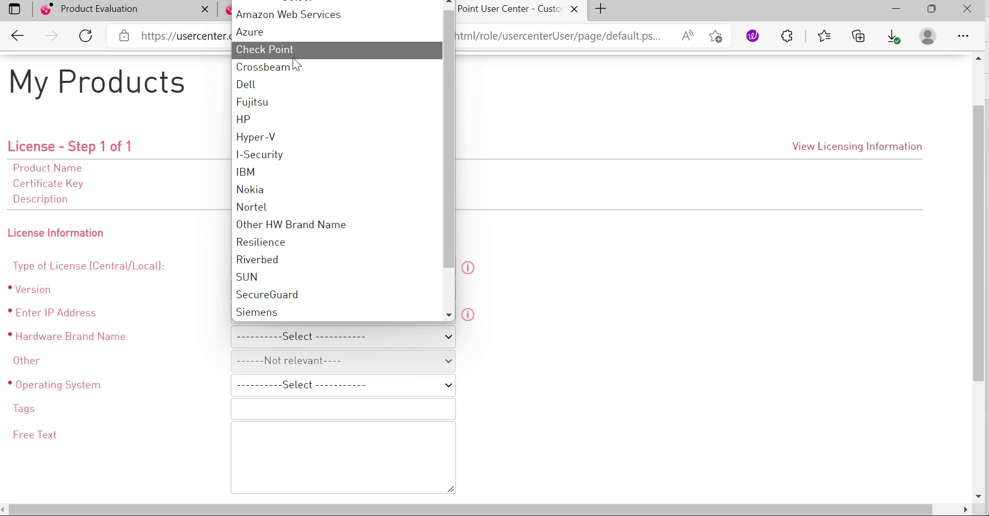
{"action": "scroll", "coordinate": [304, 103], "scroll_direction": "down", "scroll_amount": 1}
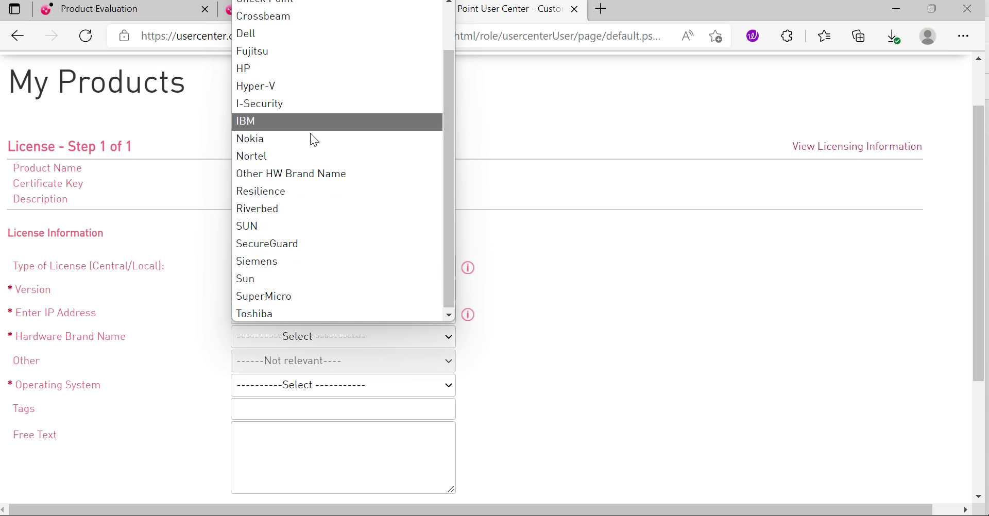
{"action": "scroll", "coordinate": [371, 237], "scroll_direction": "up", "scroll_amount": 1}
{"action": "scroll", "coordinate": [320, 155], "scroll_direction": "up", "scroll_amount": 1}
{"action": "left_click", "coordinate": [284, 56]}
{"action": "scroll", "coordinate": [269, 369], "scroll_direction": "down", "scroll_amount": 1}
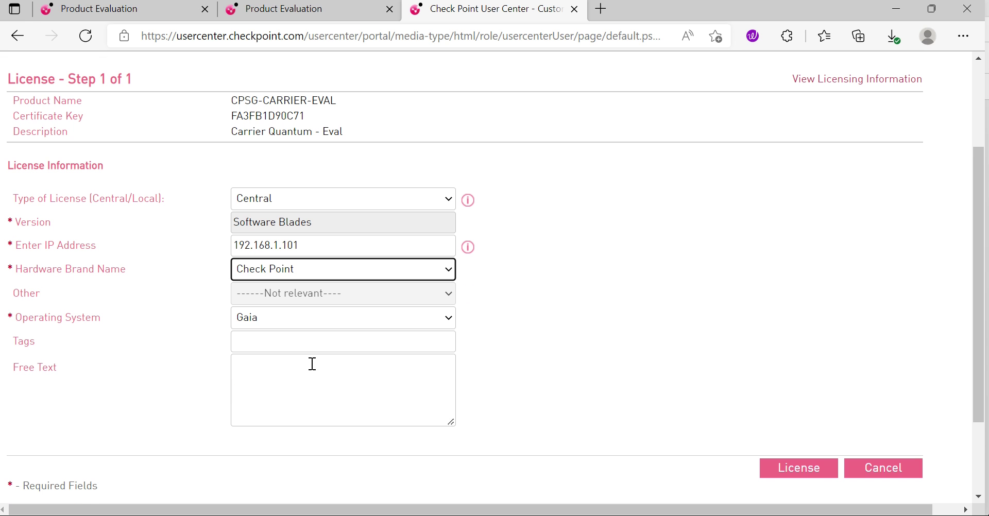
{"action": "left_click", "coordinate": [812, 478]}
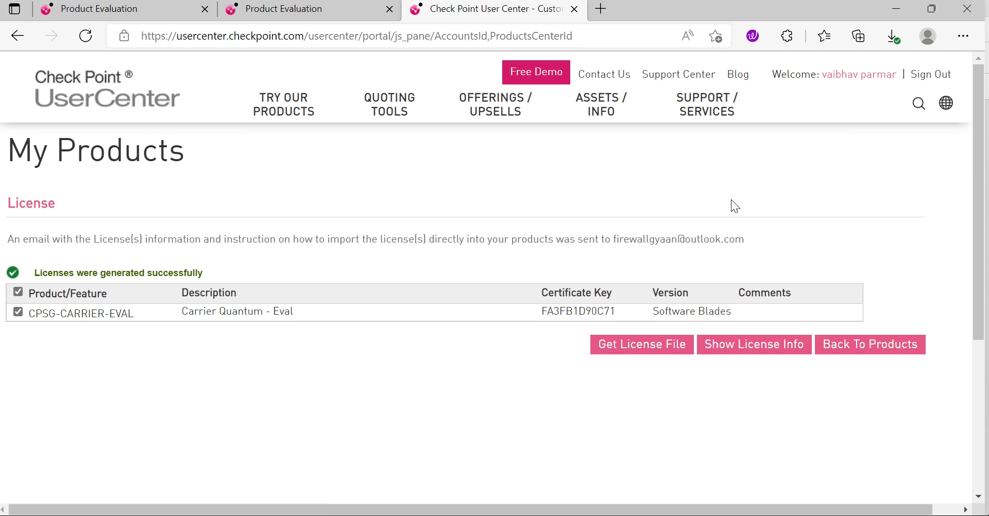
{"action": "left_click", "coordinate": [654, 354]}
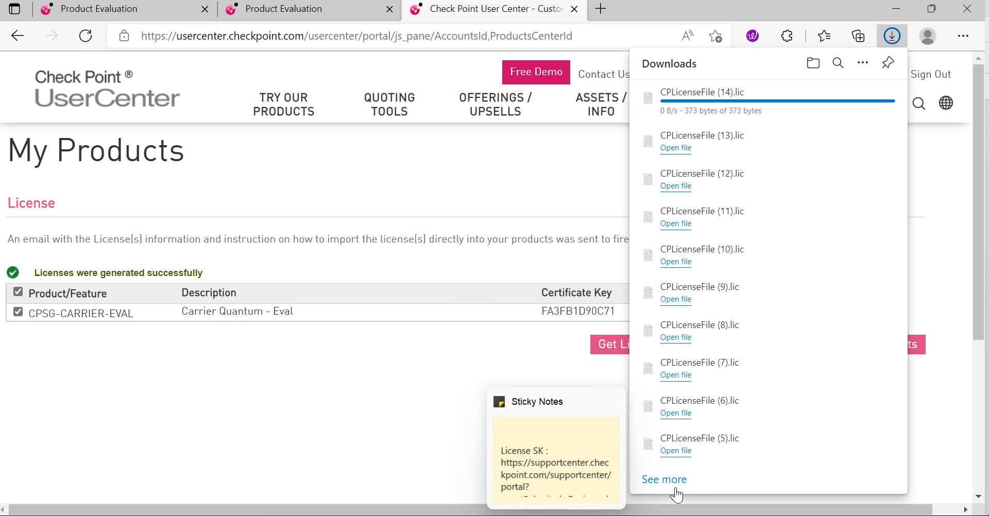
Step: Import CPLicenseFile (14) into SmartUpdate via Add License From File and acknowledge the summary
{"action": "key", "text": "alt+Tab"}
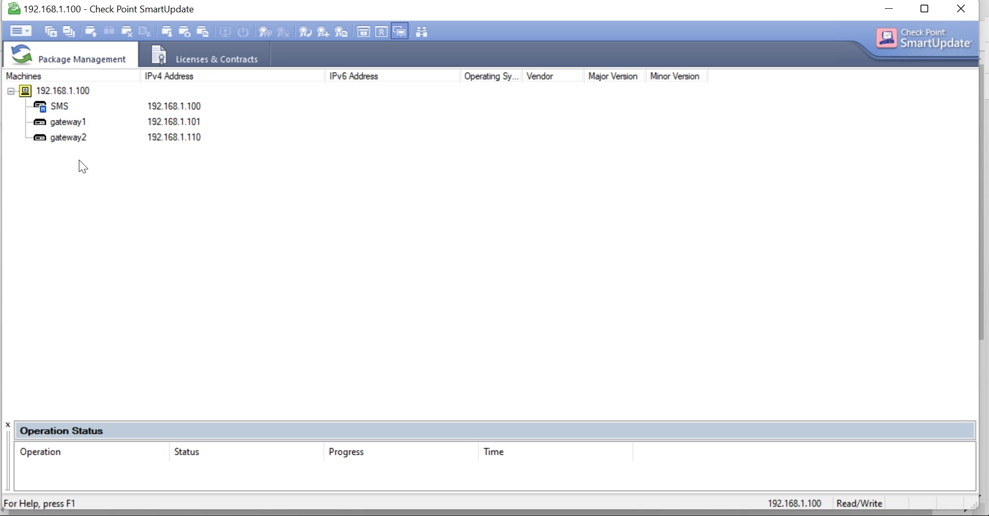
{"action": "left_click", "coordinate": [29, 31]}
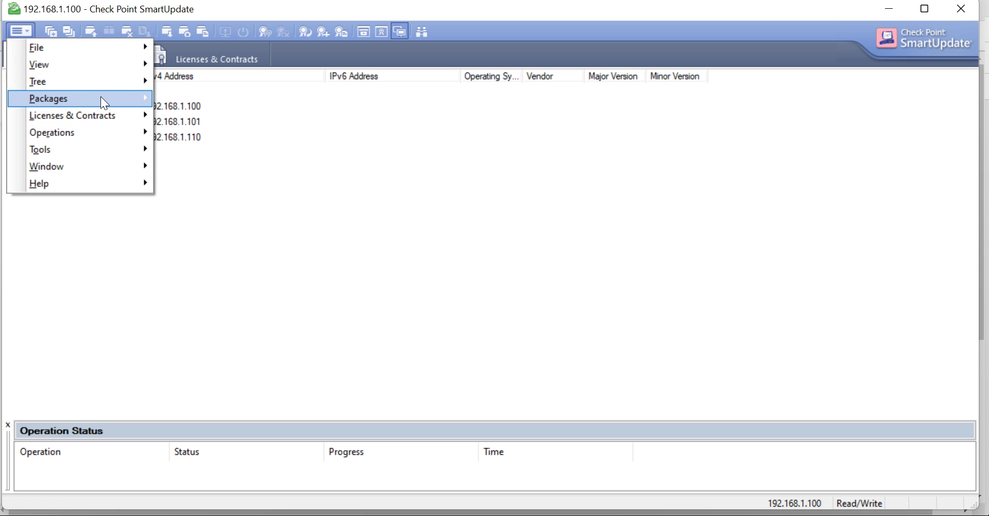
{"action": "mouse_move", "coordinate": [89, 121]}
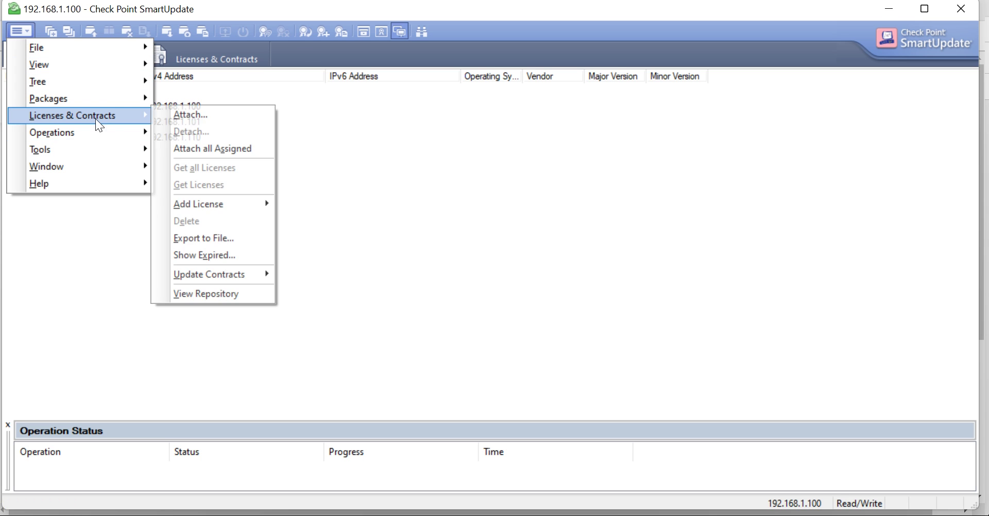
{"action": "mouse_move", "coordinate": [257, 206]}
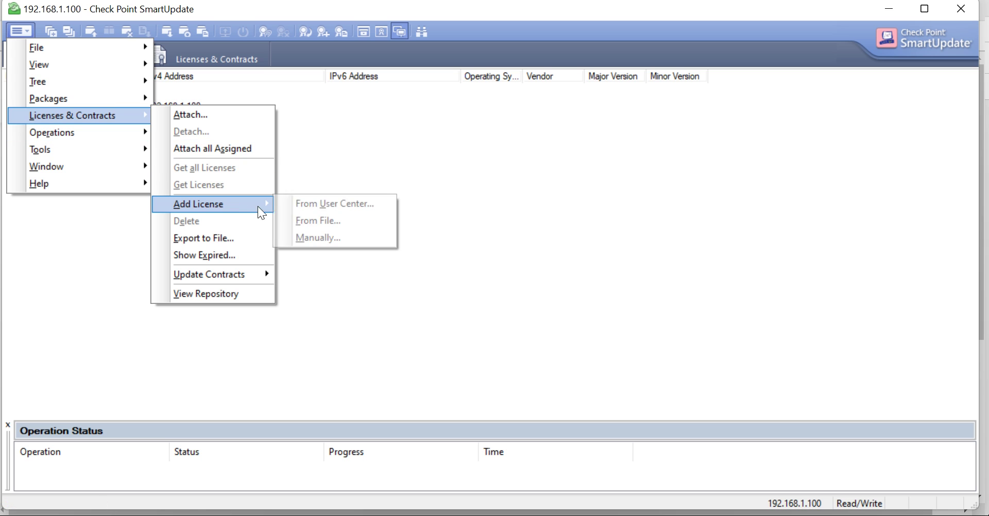
{"action": "left_click", "coordinate": [323, 219]}
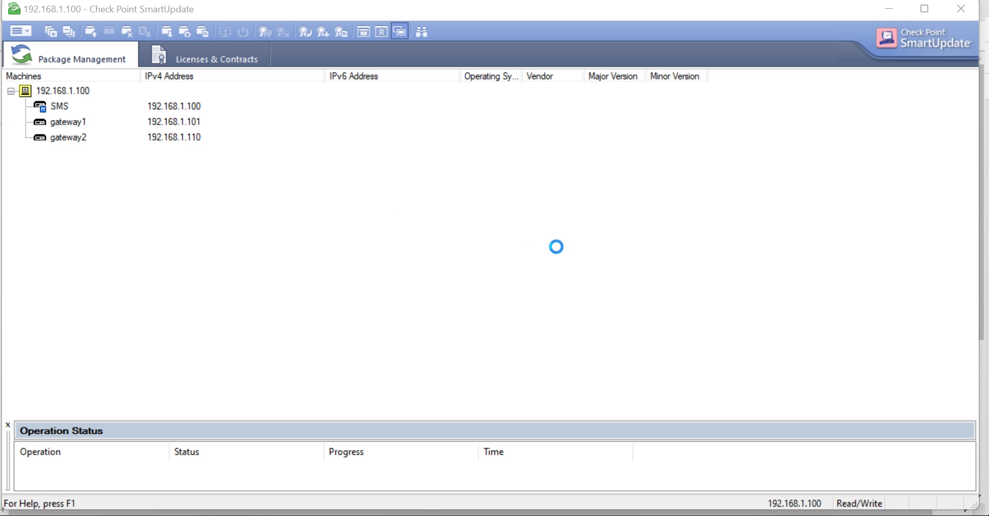
{"action": "left_click", "coordinate": [213, 170]}
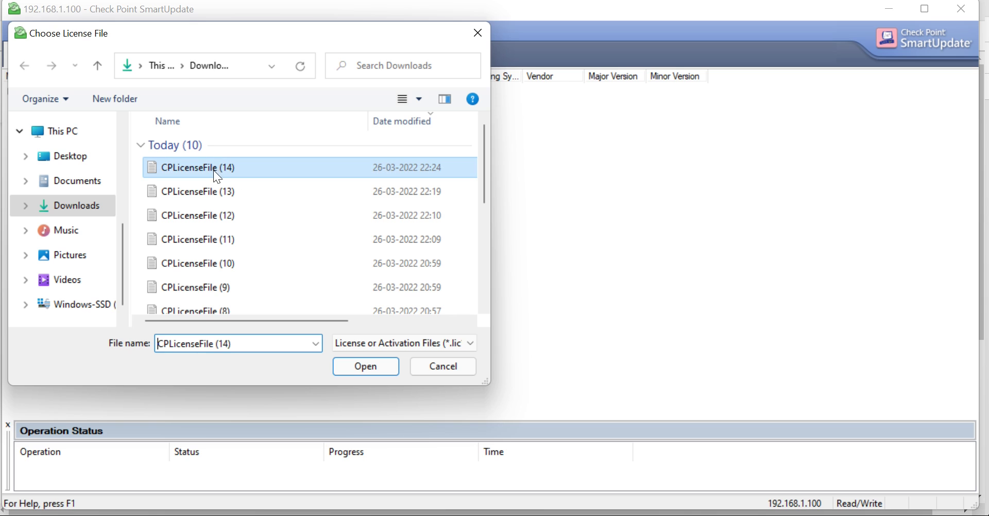
{"action": "left_click", "coordinate": [377, 364]}
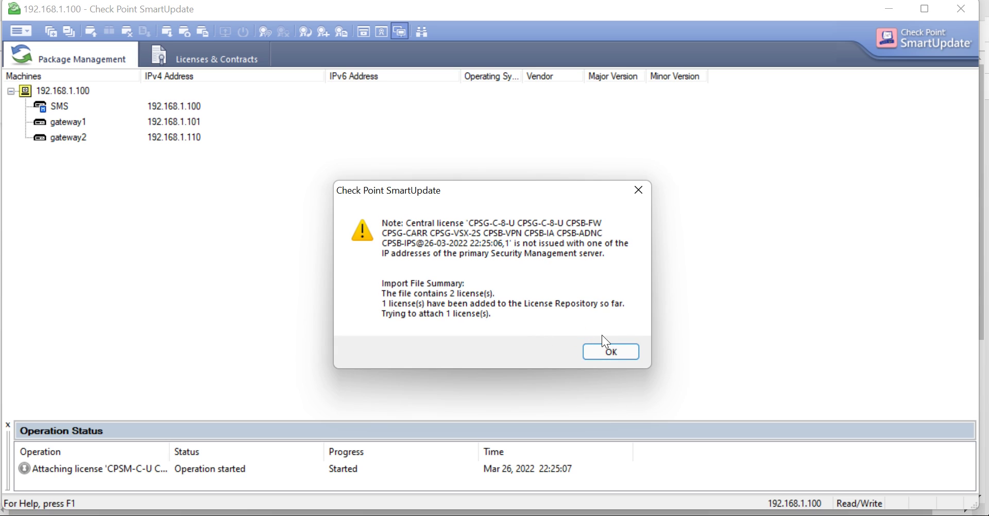
{"action": "key", "text": "Return"}
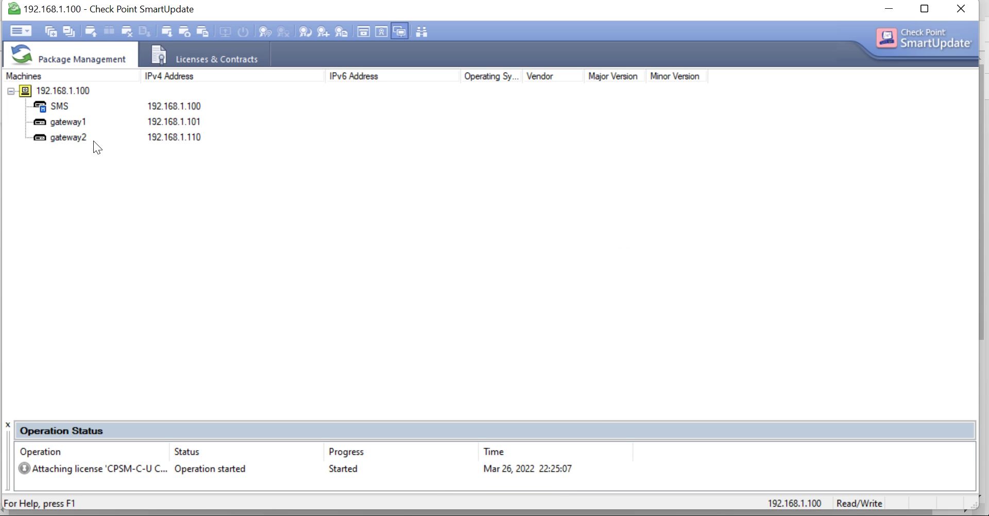
Step: Select gateway1 and switch the view to show licenses attached to each machine
{"action": "left_click", "coordinate": [39, 124]}
{"action": "right_click", "coordinate": [133, 120]}
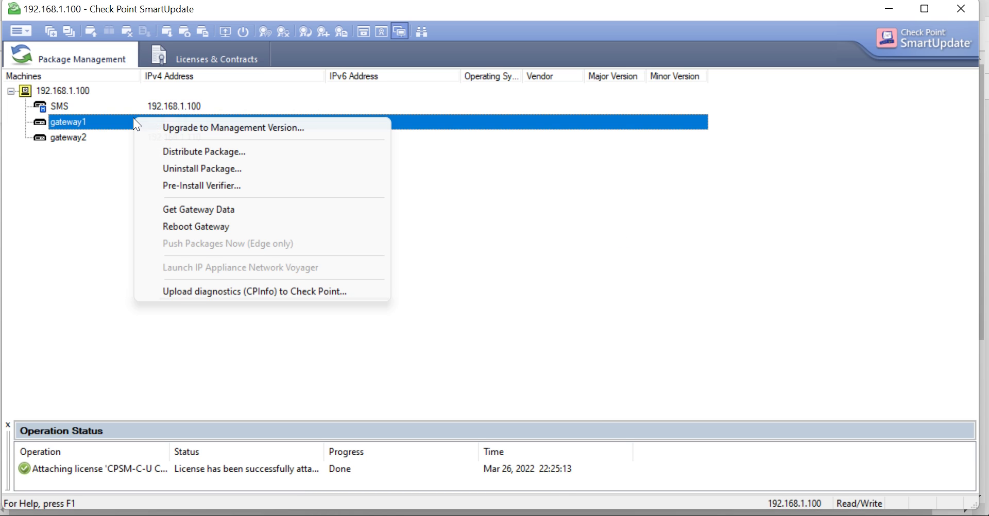
{"action": "left_click", "coordinate": [102, 127]}
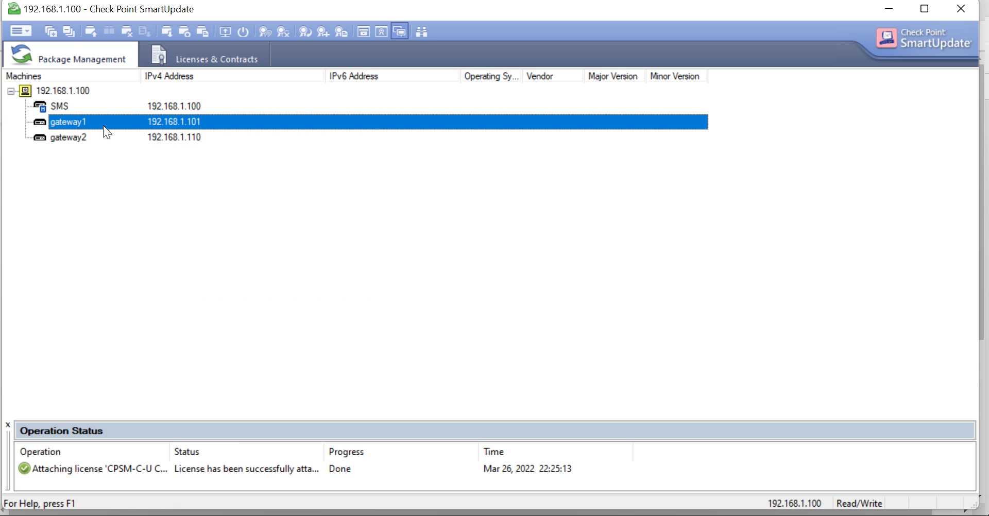
{"action": "right_click", "coordinate": [103, 123]}
{"action": "left_click", "coordinate": [184, 54]}
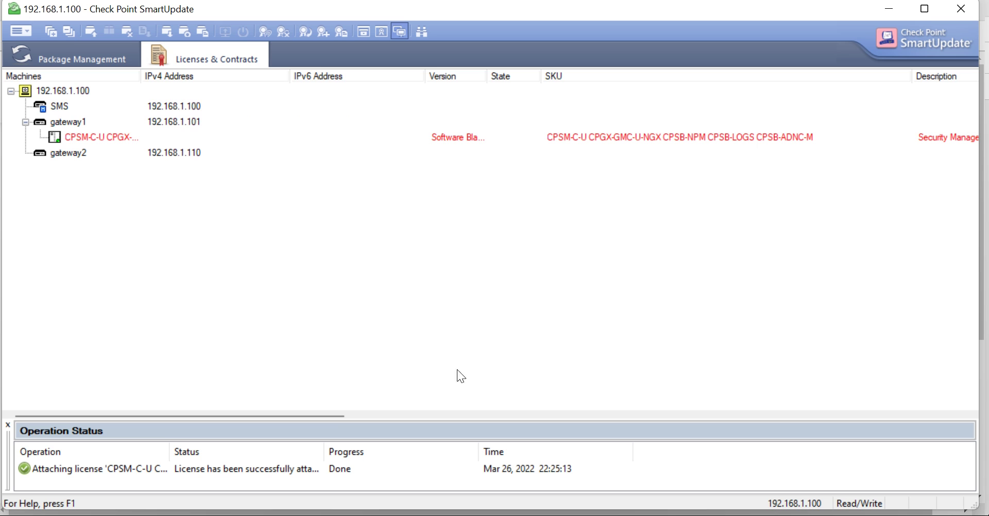
{"action": "left_click_drag", "start_coordinate": [339, 415], "coordinate": [88, 368]}
Step: Retrieve the licenses stored on the SMS machine with Get Licenses
{"action": "left_click", "coordinate": [78, 106]}
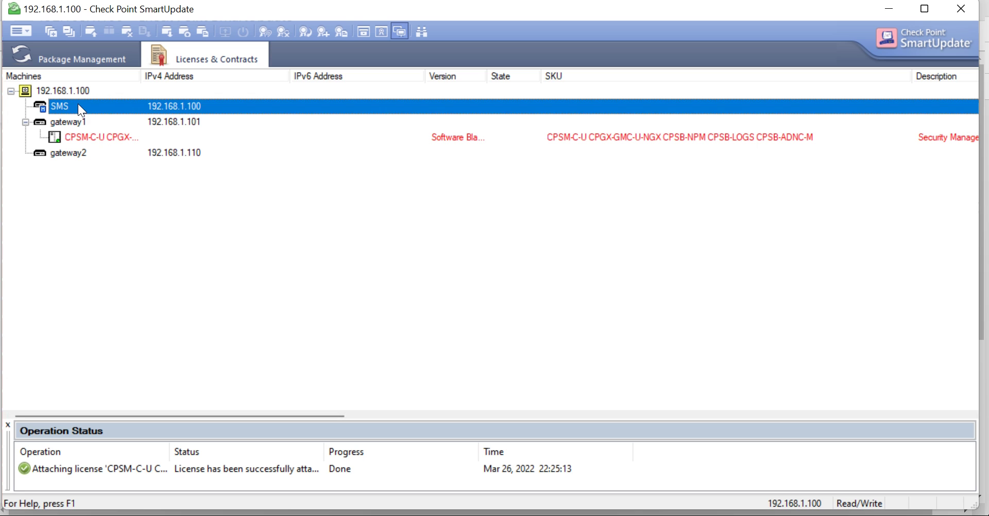
{"action": "right_click", "coordinate": [78, 106]}
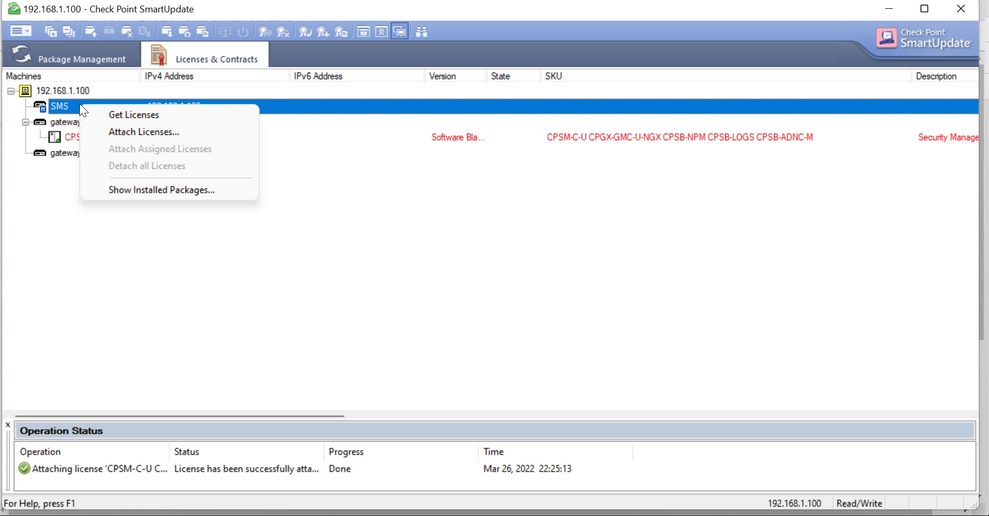
{"action": "left_click", "coordinate": [168, 115]}
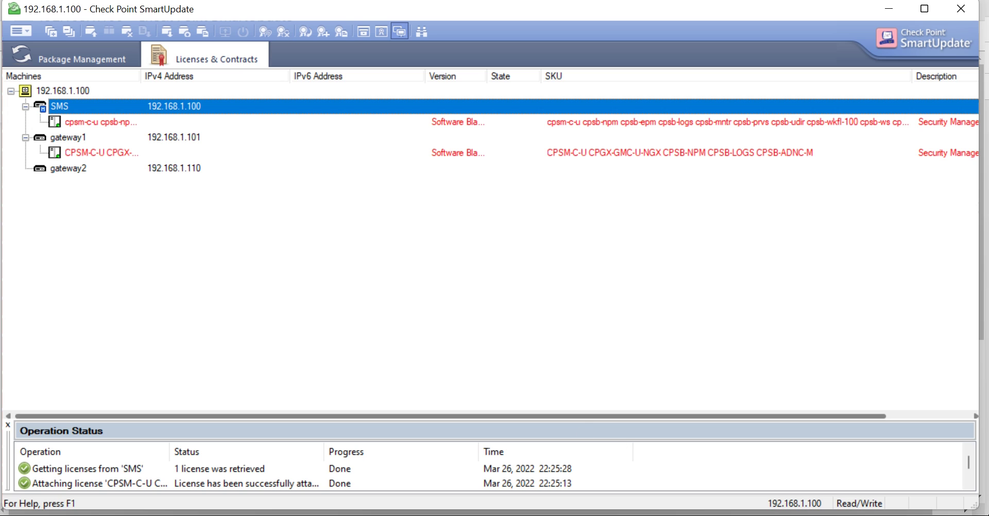
{"action": "left_click", "coordinate": [319, 515]}
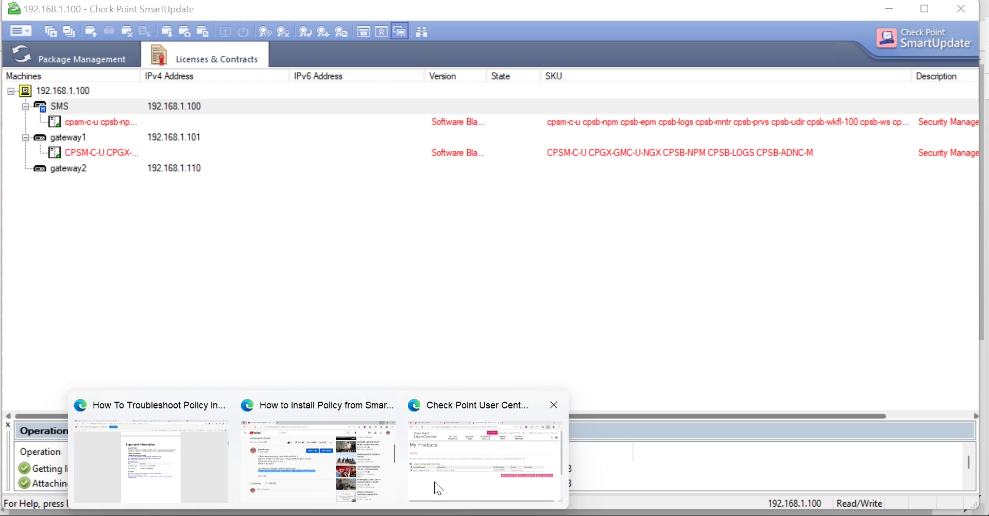
Step: Back in User Center, open Evaluations and filter to the 12 Not Licensed Yet entries
{"action": "left_click", "coordinate": [466, 500]}
{"action": "scroll", "coordinate": [533, 296], "scroll_direction": "down", "scroll_amount": 3}
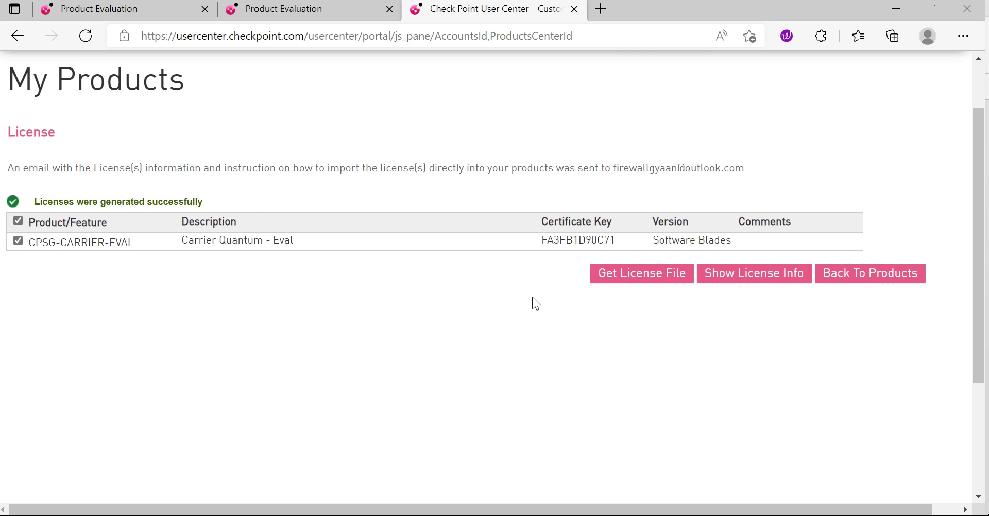
{"action": "left_click", "coordinate": [858, 210]}
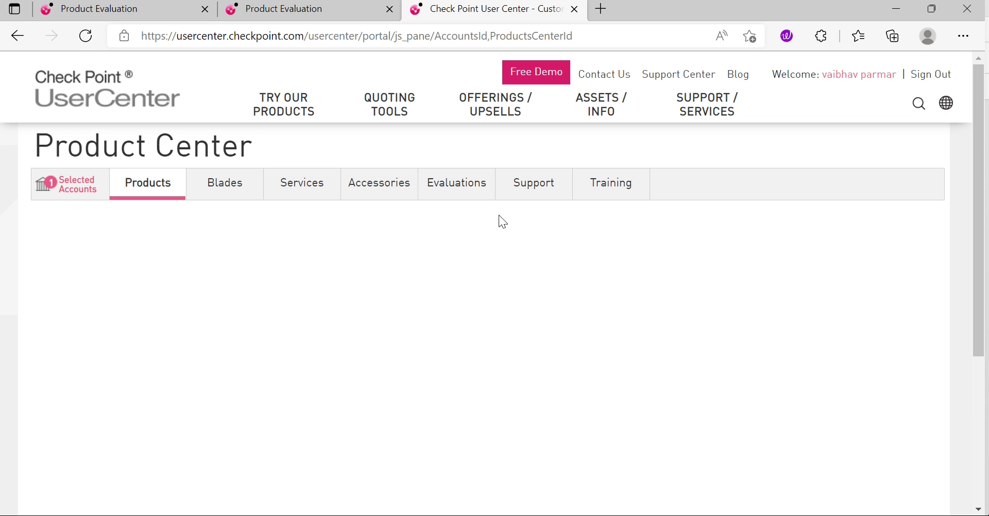
{"action": "left_click", "coordinate": [454, 194]}
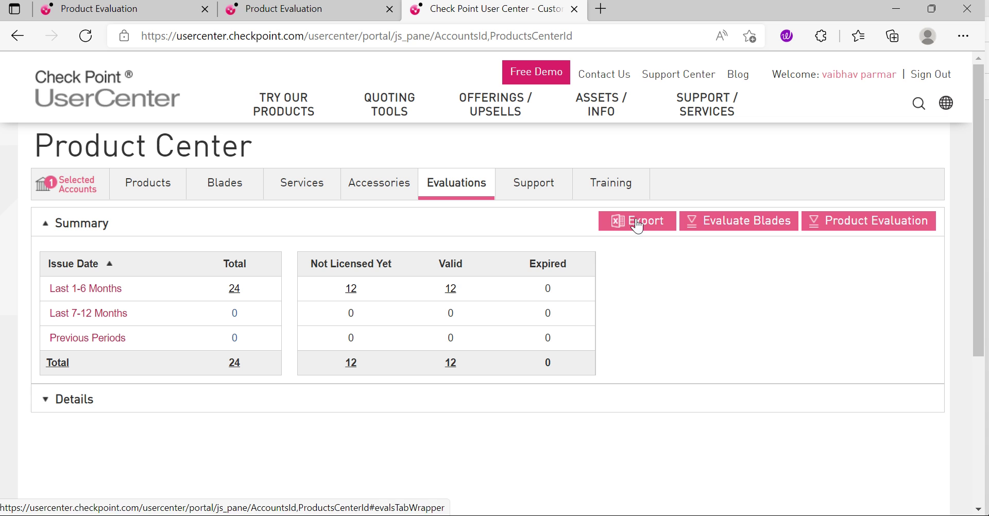
{"action": "scroll", "coordinate": [626, 235], "scroll_direction": "down", "scroll_amount": 3}
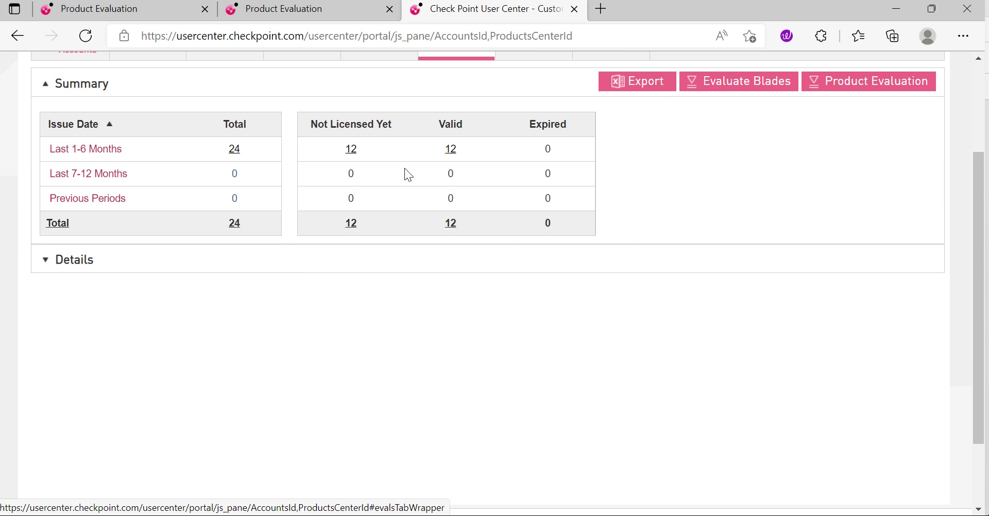
{"action": "left_click", "coordinate": [351, 150]}
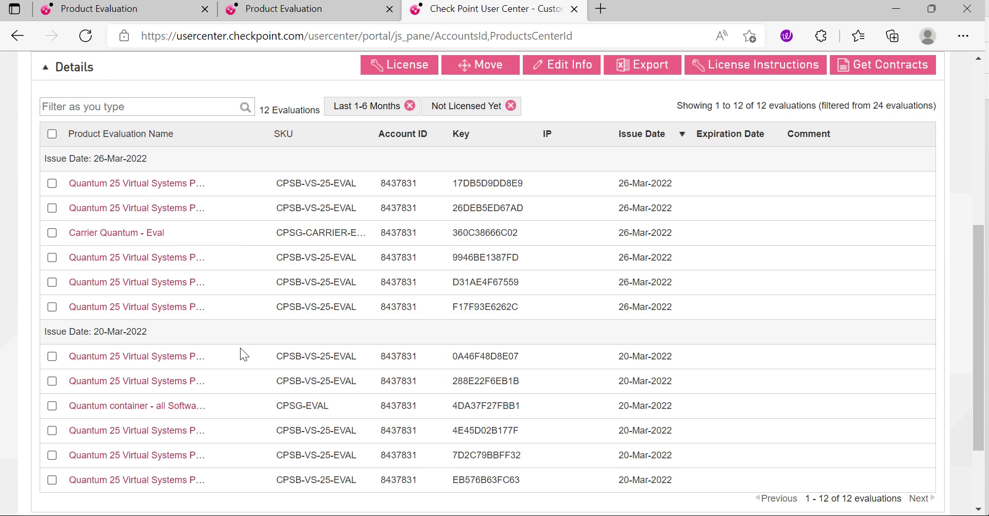
{"action": "scroll", "coordinate": [269, 329], "scroll_direction": "down", "scroll_amount": 2}
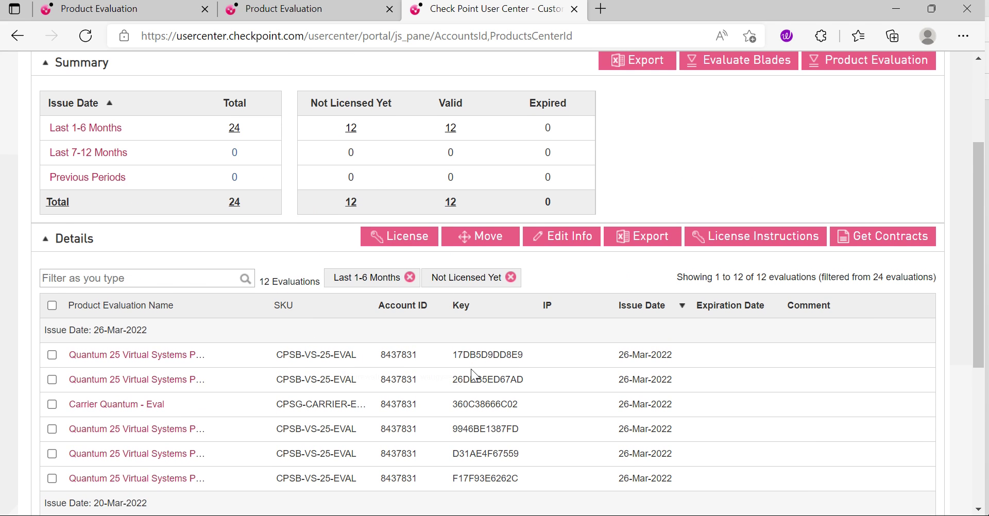
{"action": "scroll", "coordinate": [472, 370], "scroll_direction": "down", "scroll_amount": 1}
{"action": "scroll", "coordinate": [472, 370], "scroll_direction": "down", "scroll_amount": 2}
{"action": "scroll", "coordinate": [269, 338], "scroll_direction": "down", "scroll_amount": 2}
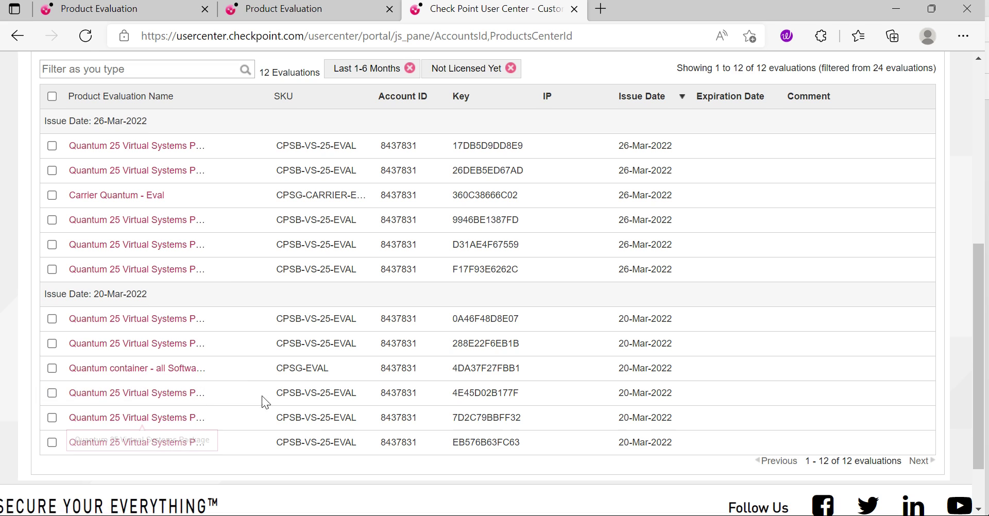
{"action": "scroll", "coordinate": [268, 396], "scroll_direction": "up", "scroll_amount": 1}
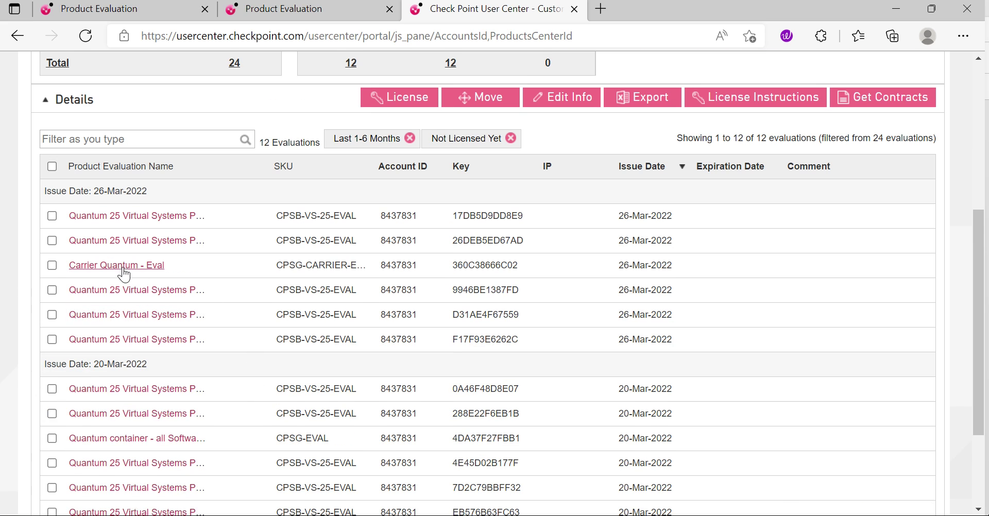
Step: Open Carrier Quantum - Eval, start its License form, and click into the IP address field
{"action": "left_click", "coordinate": [119, 266]}
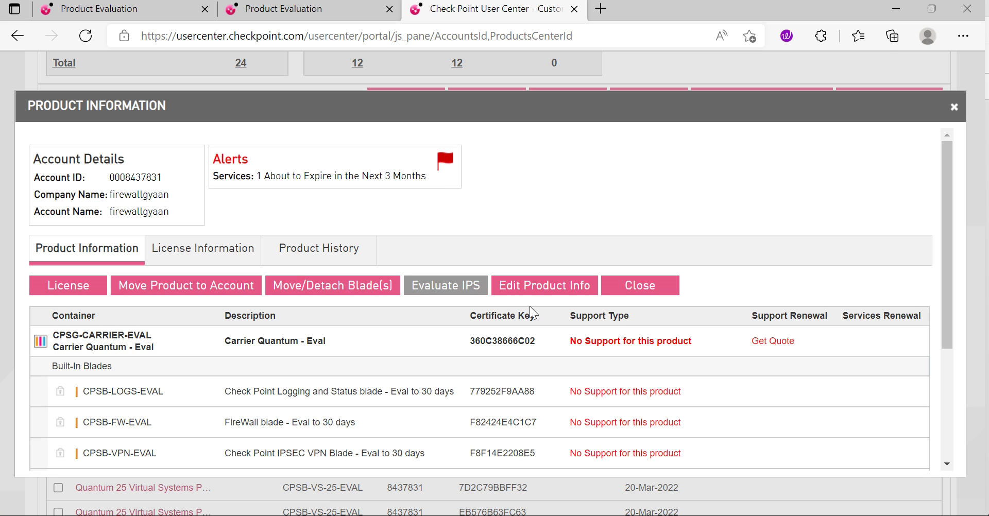
{"action": "scroll", "coordinate": [353, 309], "scroll_direction": "down", "scroll_amount": 3}
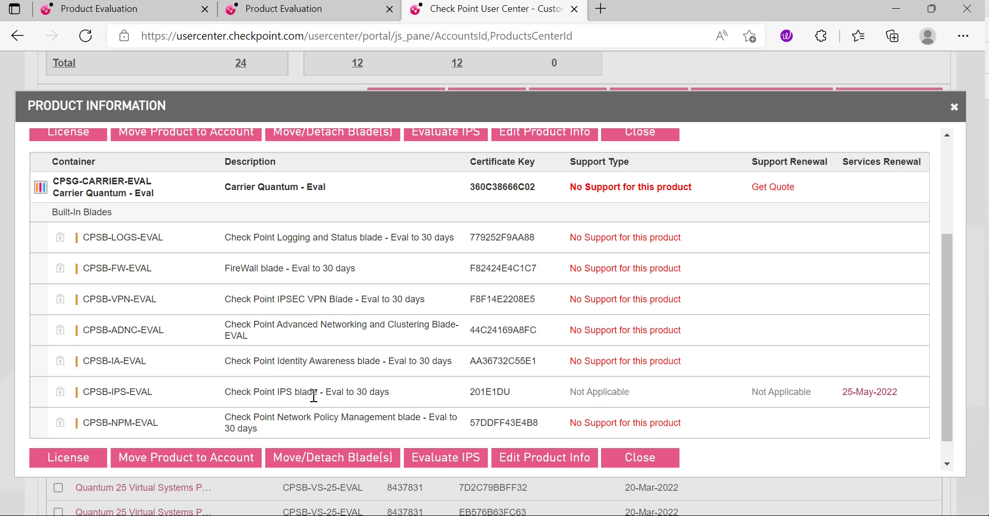
{"action": "scroll", "coordinate": [206, 279], "scroll_direction": "up", "scroll_amount": 1}
{"action": "scroll", "coordinate": [154, 309], "scroll_direction": "down", "scroll_amount": 2}
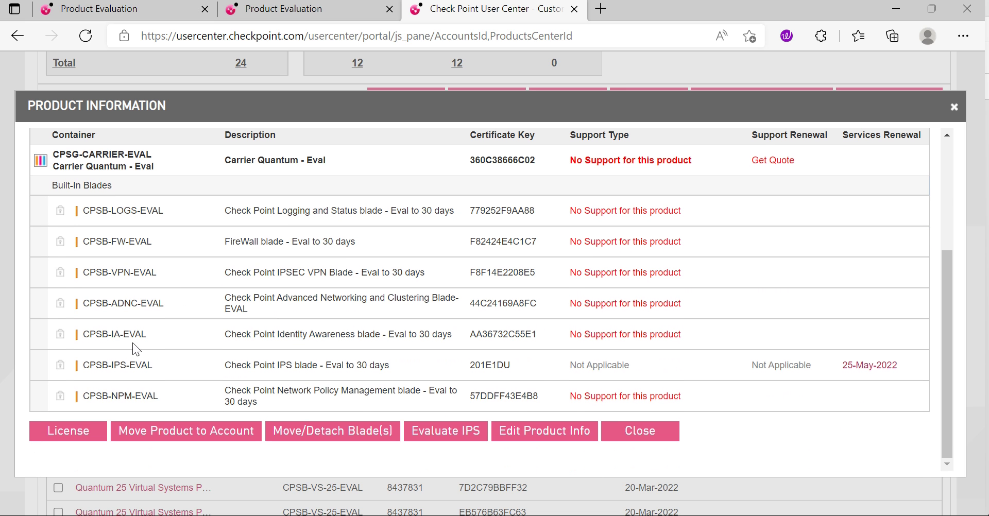
{"action": "left_click", "coordinate": [75, 443]}
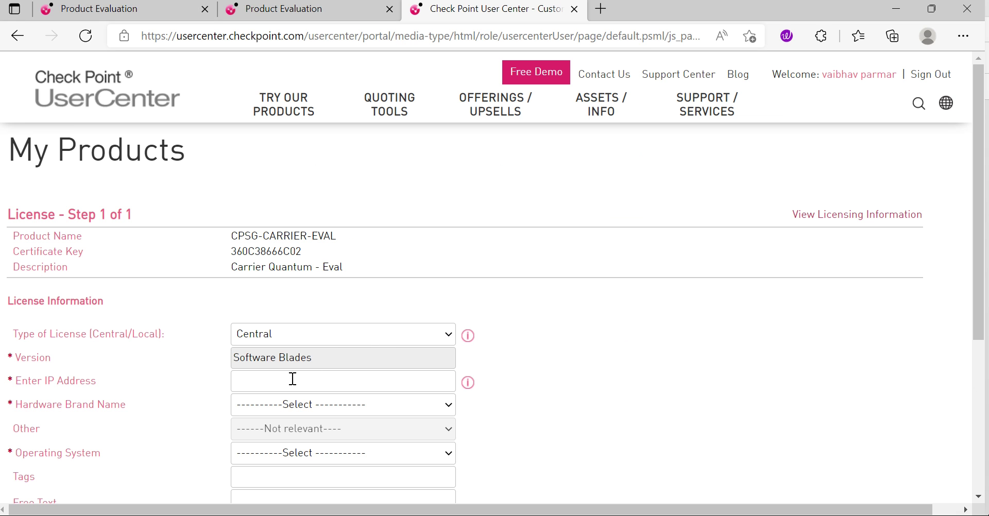
{"action": "left_click", "coordinate": [292, 380]}
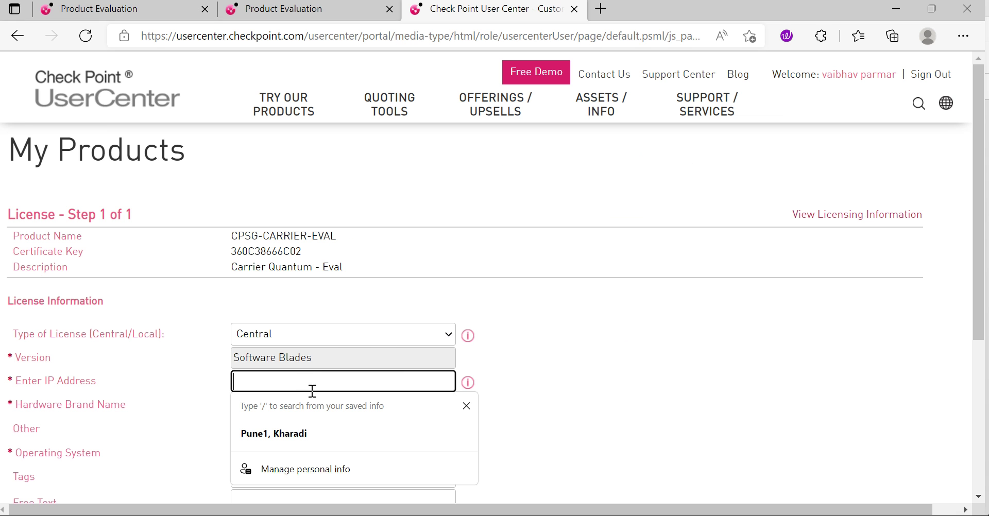
Step: License CPSG-CARRIER-EVAL centrally to 192.168.1.110 with Check Point hardware brand and Gaia OS
{"action": "type", "text": "192.1"}
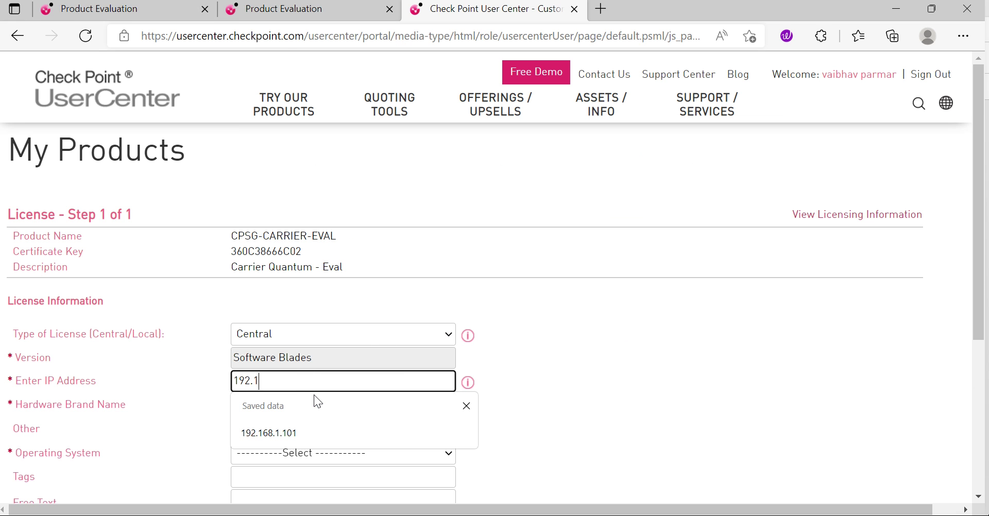
{"action": "type", "text": "68.1.110"}
{"action": "key", "text": "BackSpace"}
{"action": "type", "text": "10"}
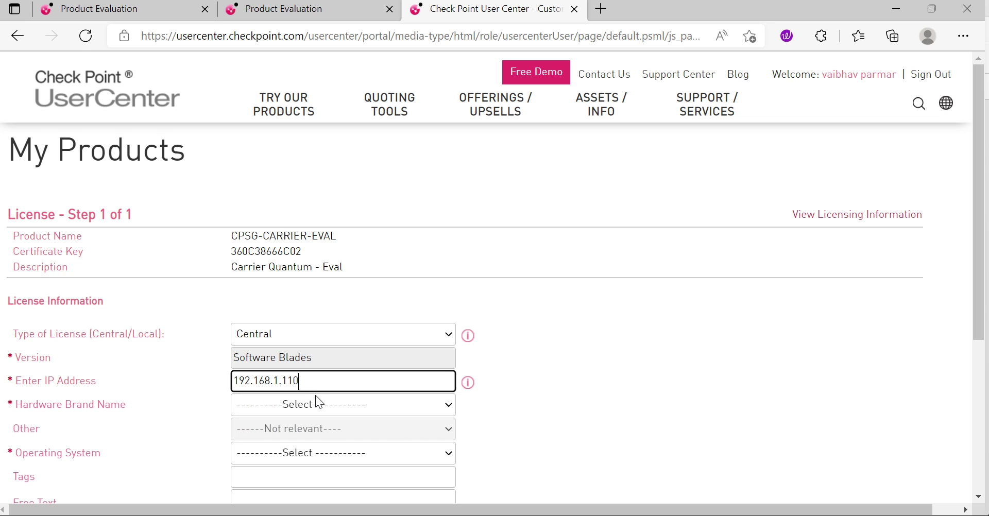
{"action": "left_click", "coordinate": [739, 347]}
{"action": "scroll", "coordinate": [743, 352], "scroll_direction": "down", "scroll_amount": 3}
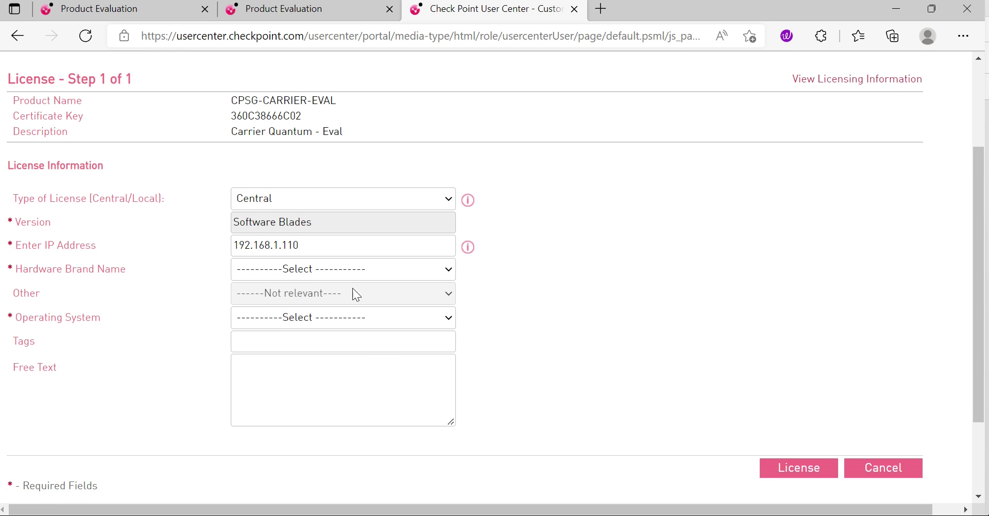
{"action": "left_click", "coordinate": [351, 265]}
{"action": "left_click", "coordinate": [304, 52]}
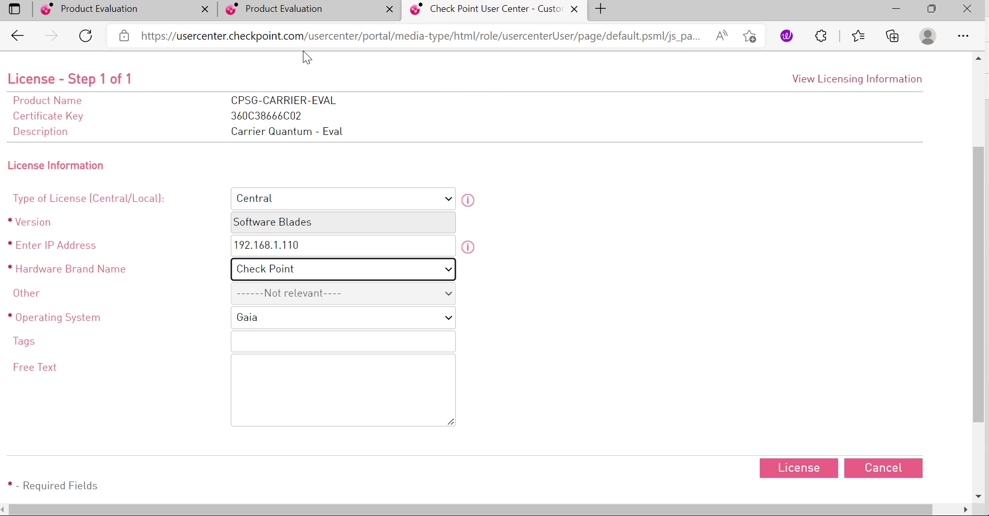
{"action": "left_click", "coordinate": [807, 471]}
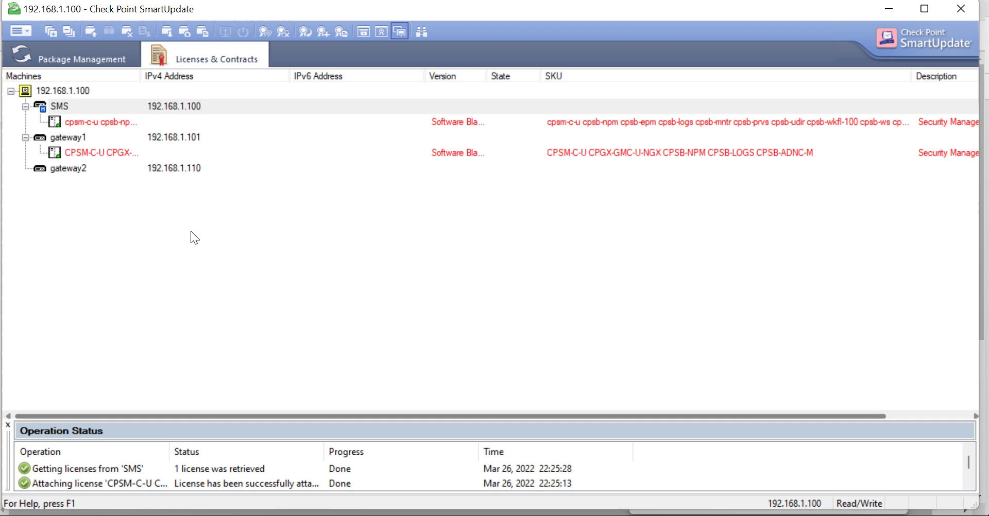
Step: Add license file CPLicenseFile (15) from disk, accepting the warning so gateway2 gets CPSM-C-U
{"action": "left_click", "coordinate": [29, 33]}
{"action": "mouse_move", "coordinate": [107, 118]}
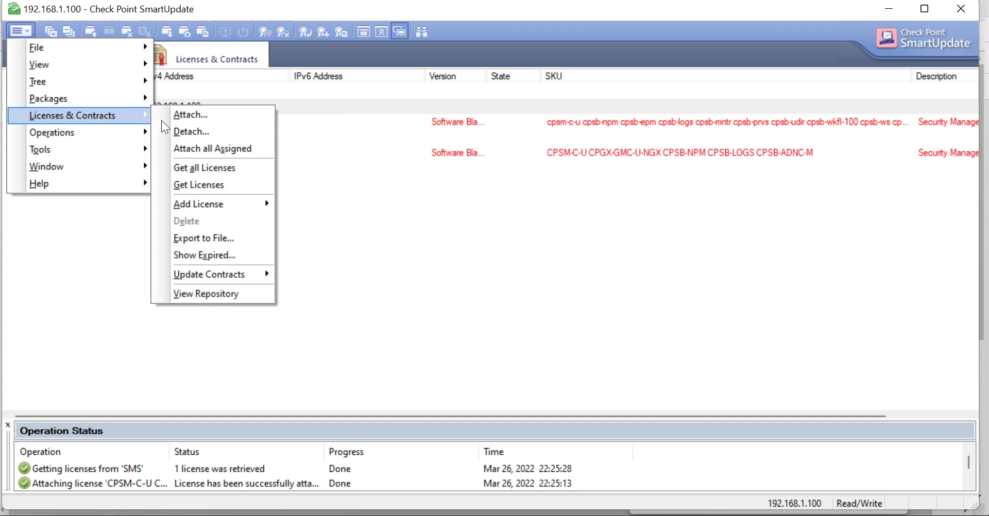
{"action": "mouse_move", "coordinate": [258, 203]}
{"action": "left_click", "coordinate": [327, 220]}
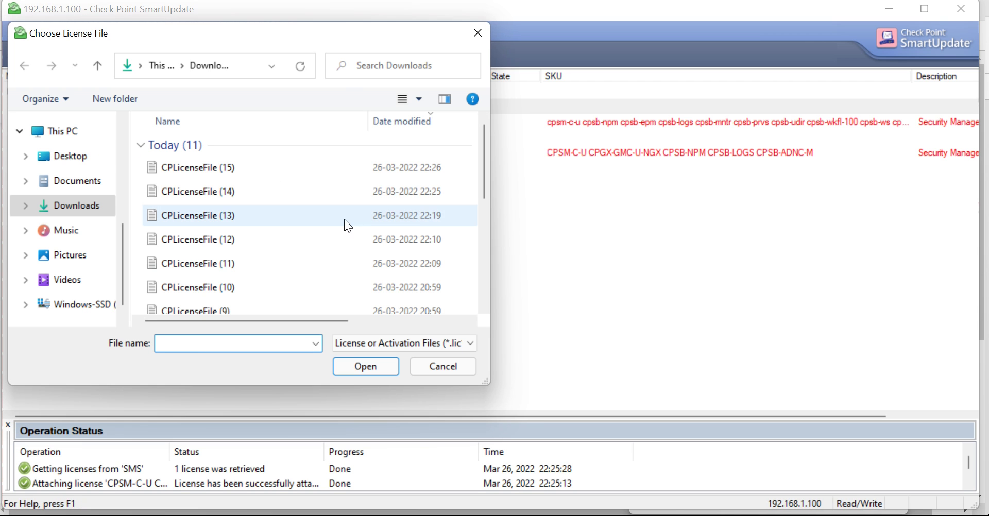
{"action": "left_click", "coordinate": [254, 170]}
{"action": "left_click", "coordinate": [382, 367]}
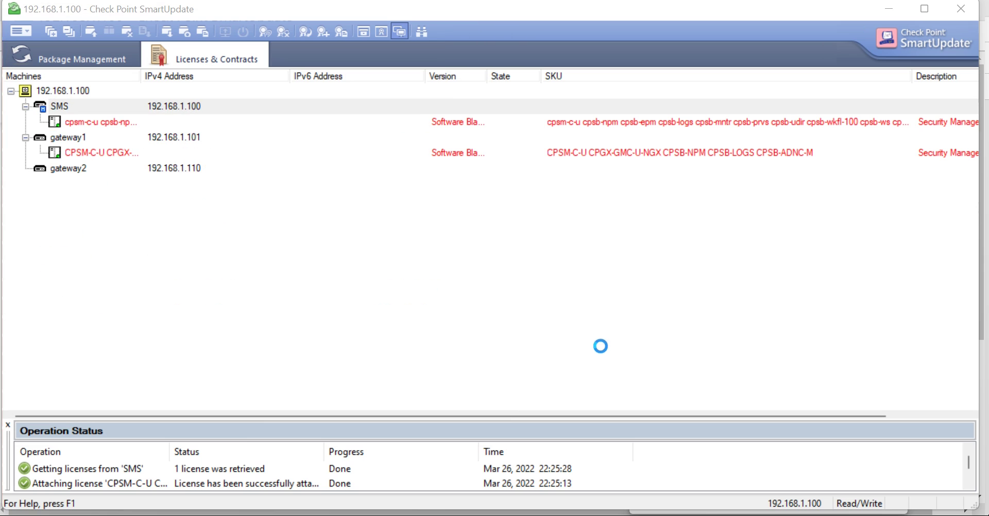
{"action": "left_click", "coordinate": [611, 351]}
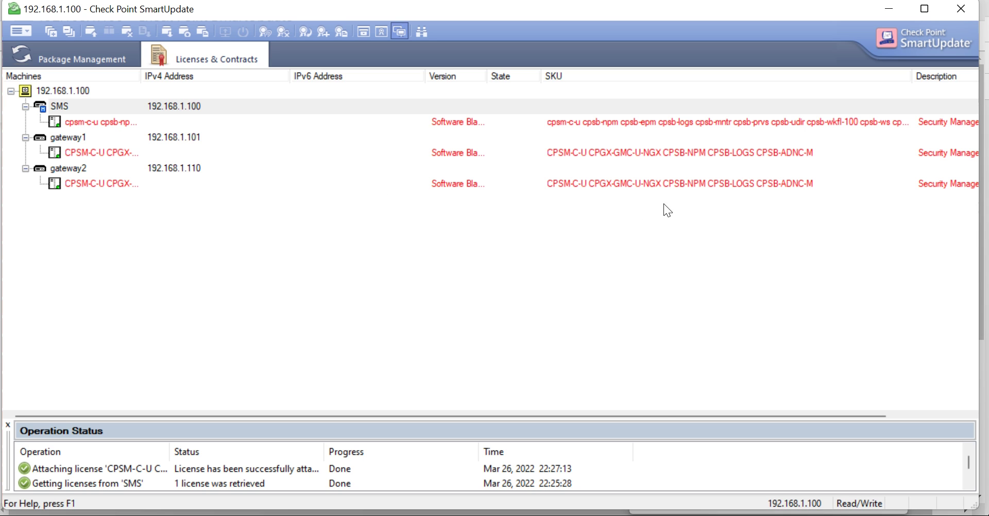
{"action": "left_click_drag", "start_coordinate": [632, 416], "coordinate": [555, 417]}
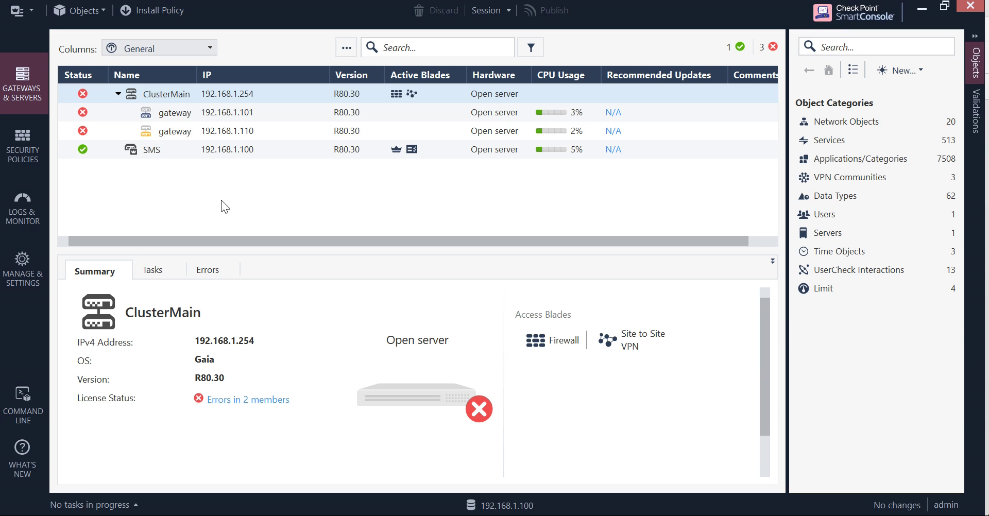
Step: Install the Standard policy on ClusterMain and check its progress in Recent Tasks
{"action": "left_click", "coordinate": [158, 10]}
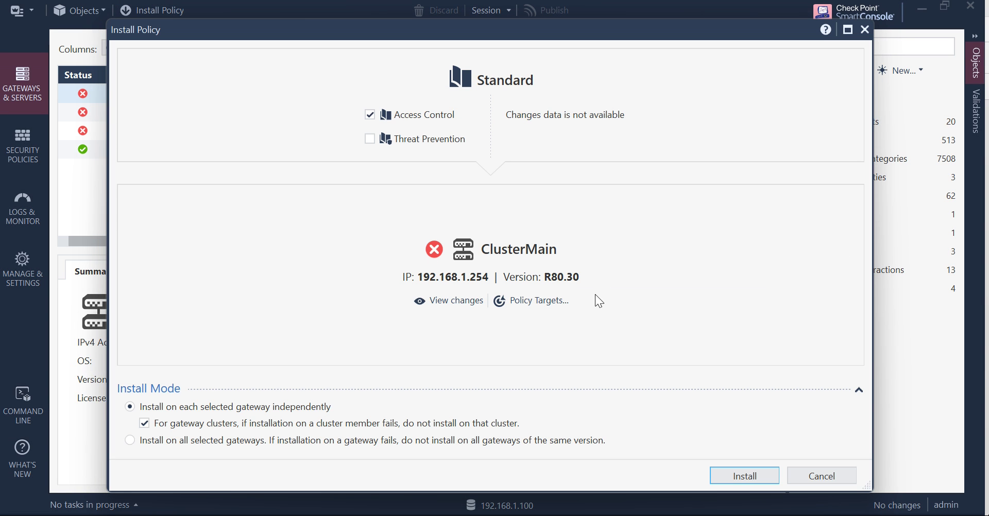
{"action": "left_click", "coordinate": [741, 477]}
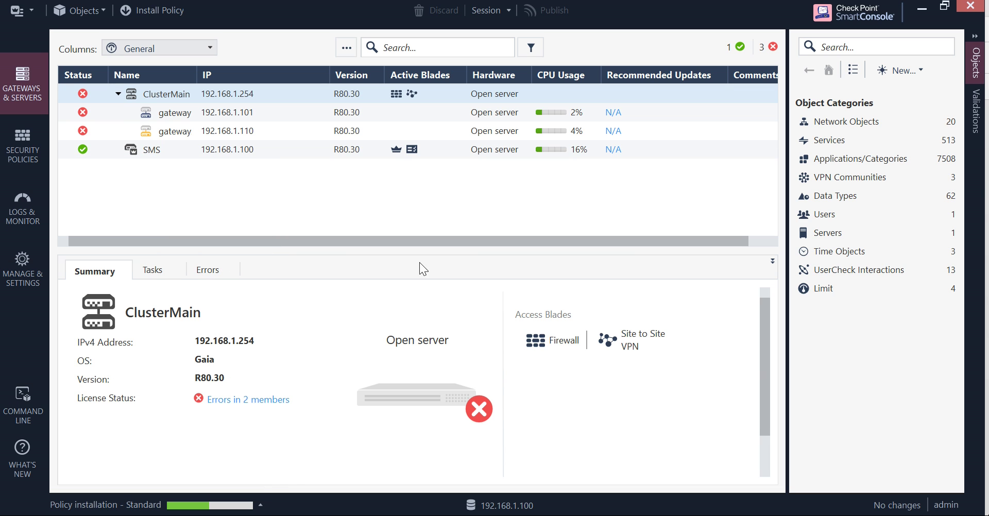
{"action": "left_click", "coordinate": [261, 506]}
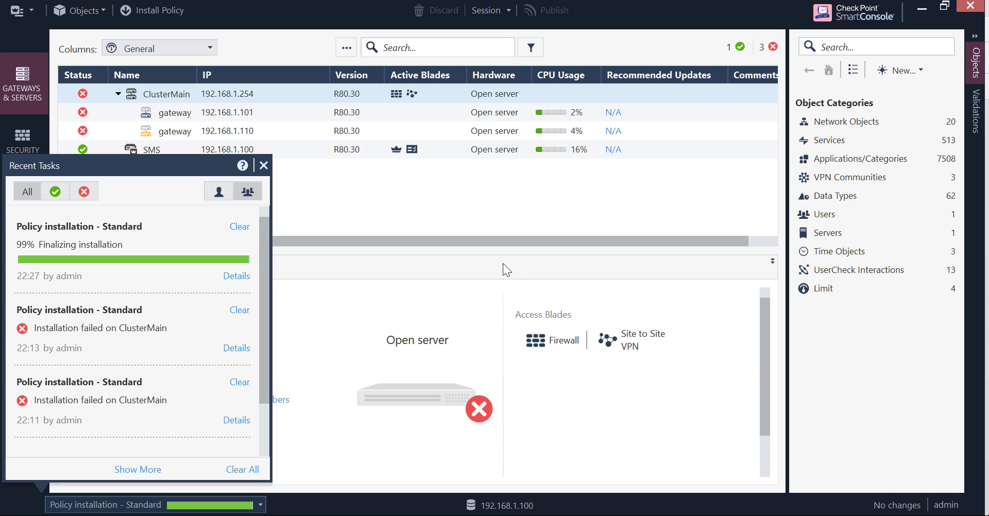
Step: Read the license failure reasons for gateways 192.168.1.101 and 192.168.1.110, then close the details
{"action": "left_click", "coordinate": [241, 266]}
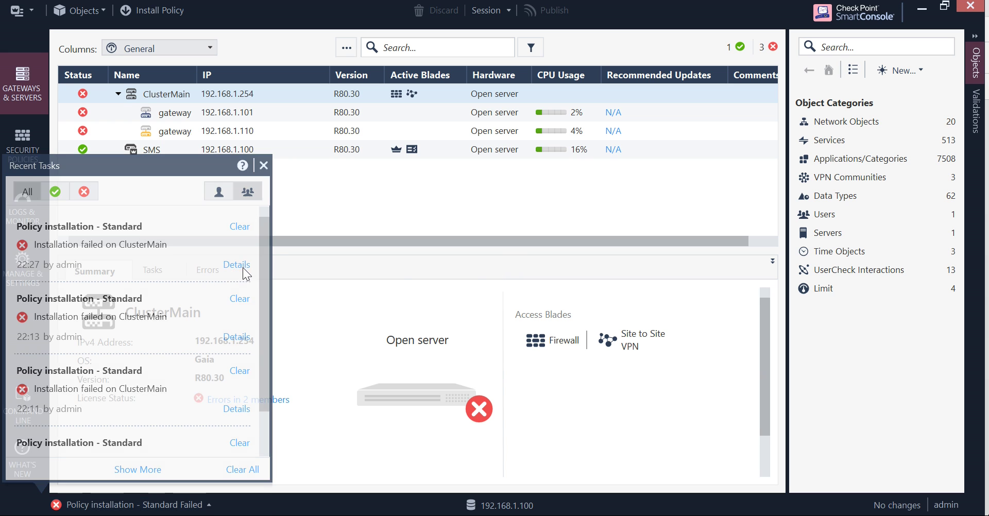
{"action": "left_click", "coordinate": [539, 320]}
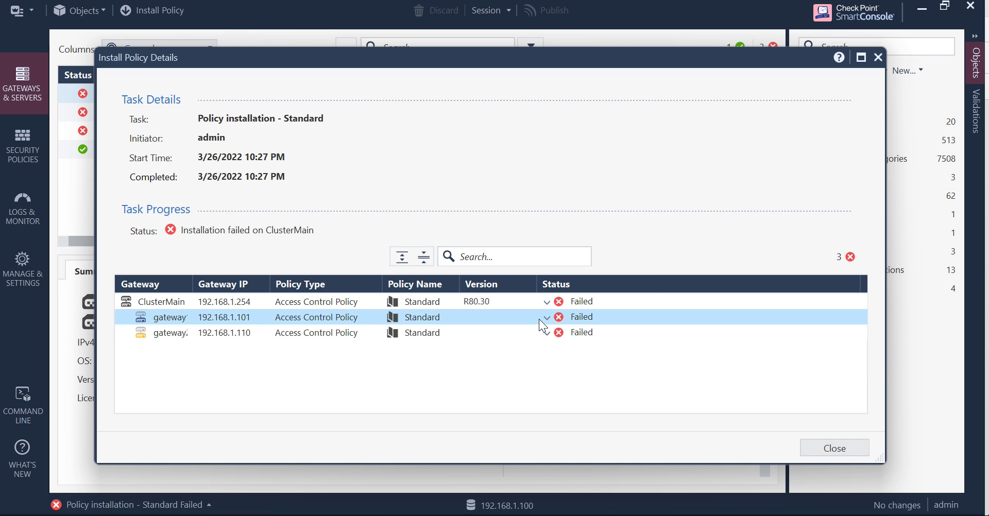
{"action": "left_click", "coordinate": [547, 317]}
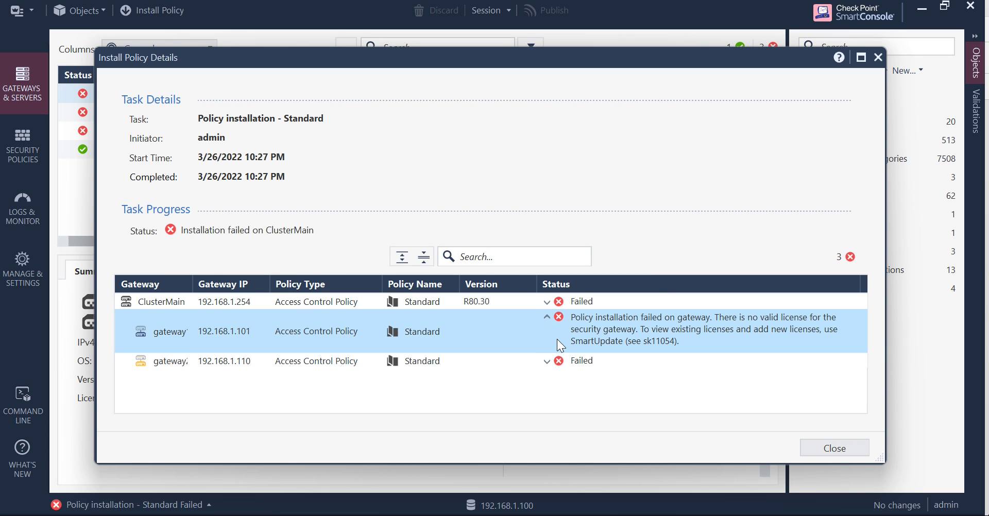
{"action": "left_click", "coordinate": [546, 362]}
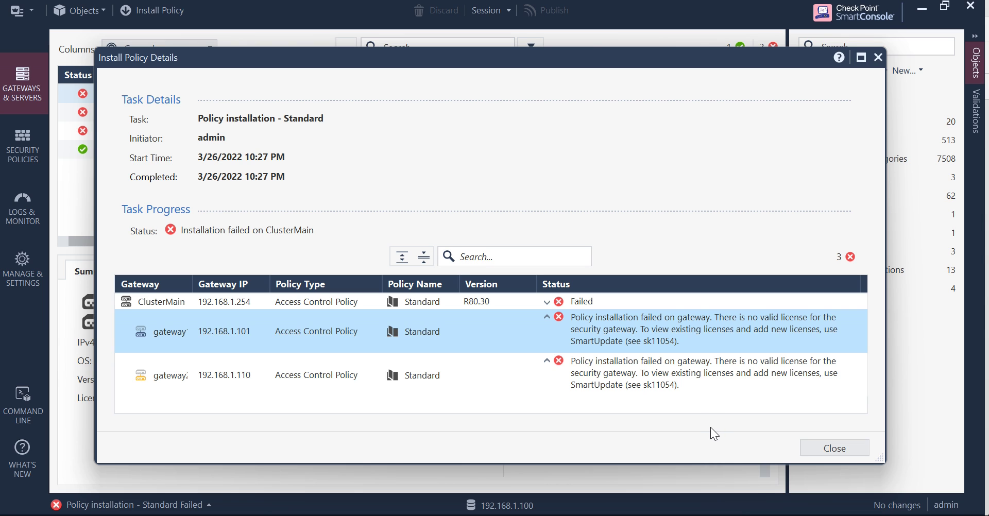
{"action": "left_click", "coordinate": [839, 449]}
Step: In the Edge User Center window, go to TRY OUR PRODUCTS > Product Evaluation
{"action": "mouse_move", "coordinate": [319, 513]}
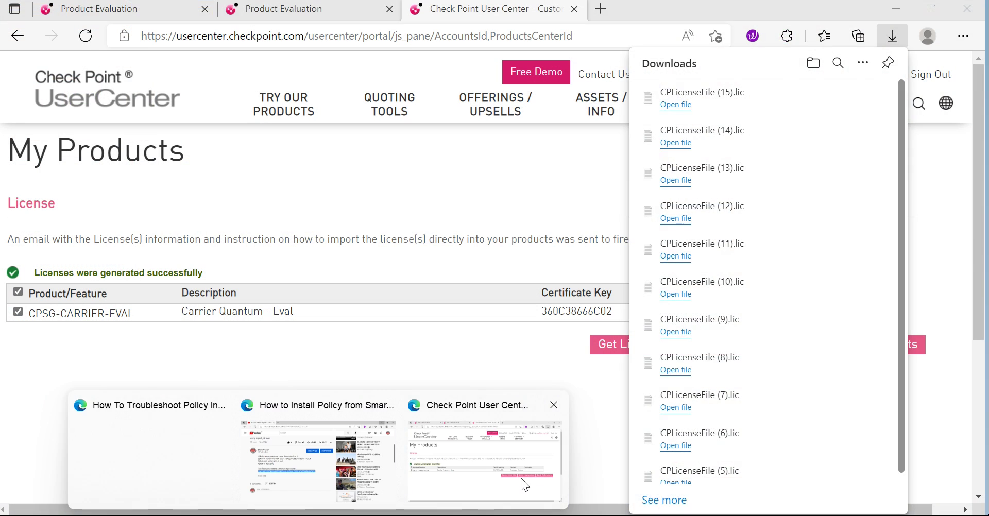
{"action": "left_click", "coordinate": [521, 479]}
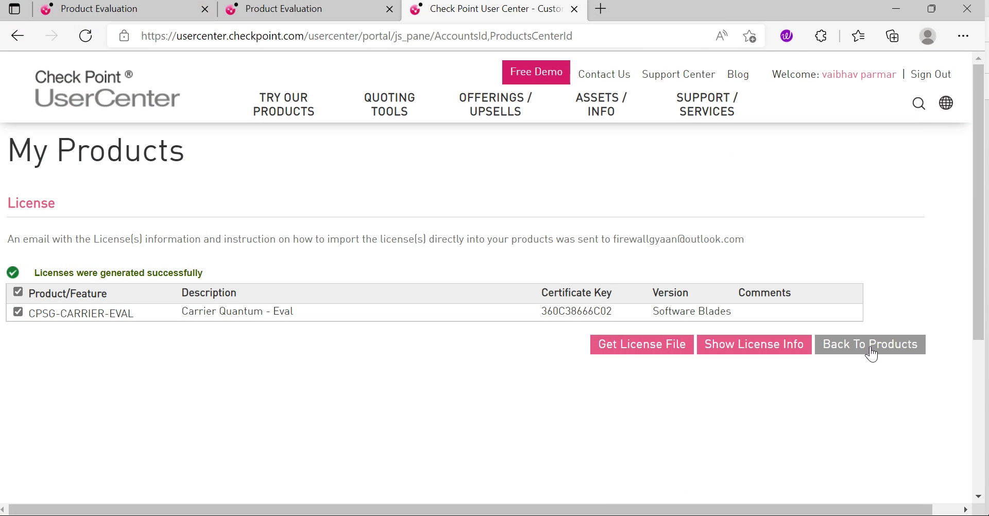
{"action": "left_click", "coordinate": [257, 115]}
{"action": "left_click", "coordinate": [137, 214]}
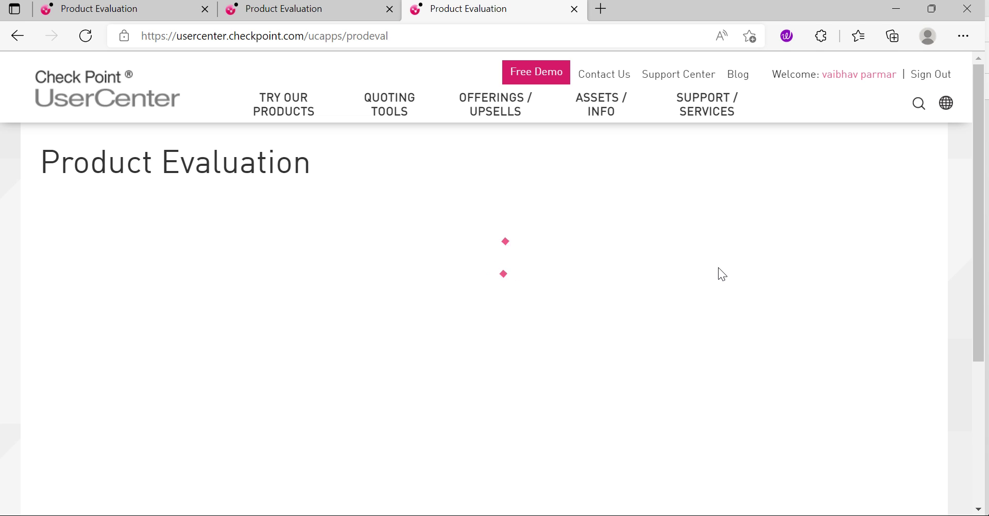
{"action": "scroll", "coordinate": [719, 269], "scroll_direction": "down", "scroll_amount": 2}
Step: Choose Other Evaluation Option > Quantum - 12 cores and continue to the info step
{"action": "left_click", "coordinate": [720, 133]}
{"action": "left_click", "coordinate": [757, 156]}
{"action": "left_click", "coordinate": [751, 246]}
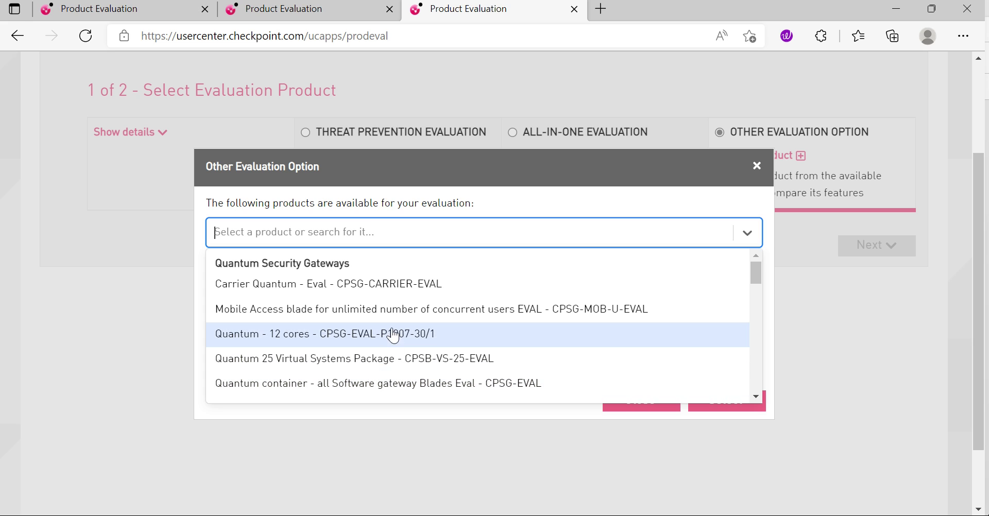
{"action": "left_click", "coordinate": [300, 334]}
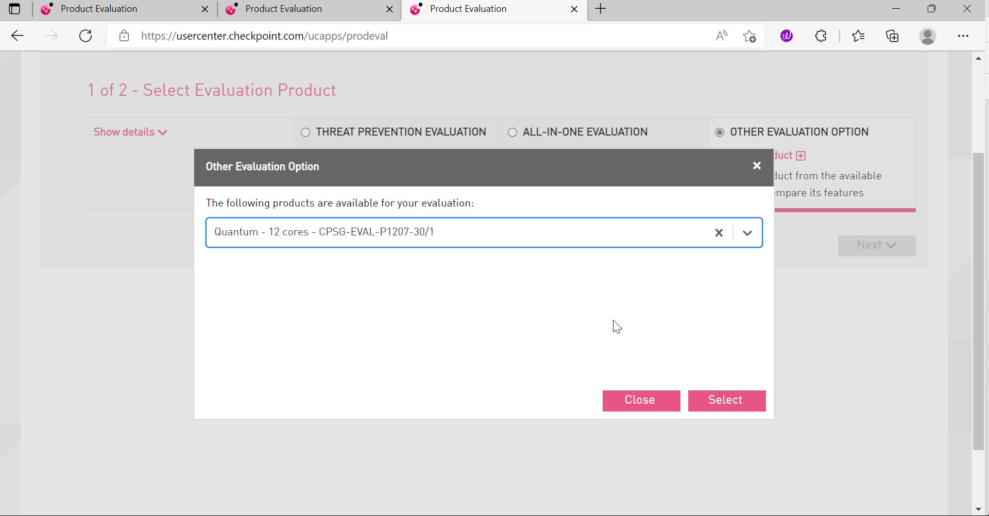
{"action": "left_click", "coordinate": [700, 401]}
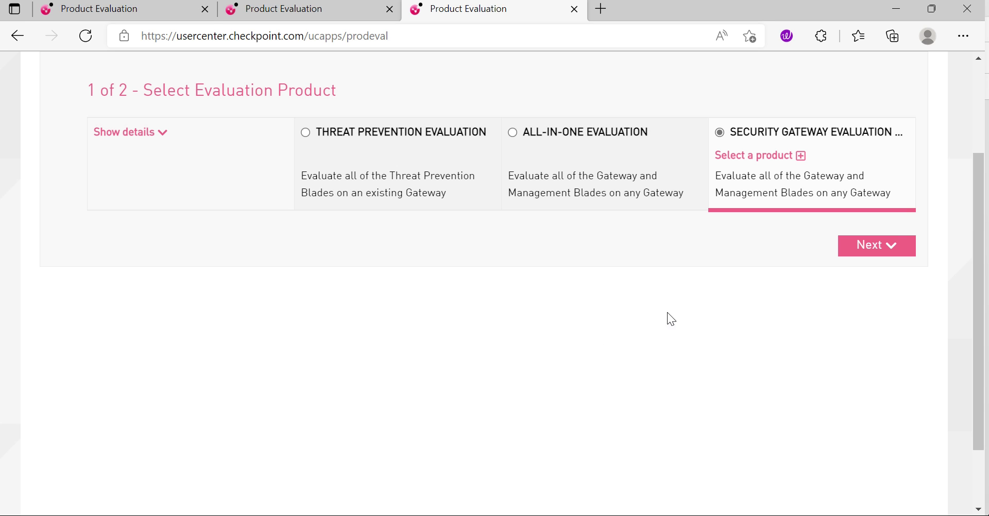
{"action": "left_click", "coordinate": [874, 245]}
Step: Set the account and purpose 'evaluating newly released software', tick both boxes, and Get Evaluation
{"action": "left_click", "coordinate": [214, 152]}
{"action": "left_click", "coordinate": [202, 185]}
{"action": "left_click", "coordinate": [243, 216]}
{"action": "left_click", "coordinate": [206, 250]}
{"action": "left_click", "coordinate": [92, 293]}
{"action": "left_click", "coordinate": [91, 258]}
{"action": "scroll", "coordinate": [567, 247], "scroll_direction": "up", "scroll_amount": 4}
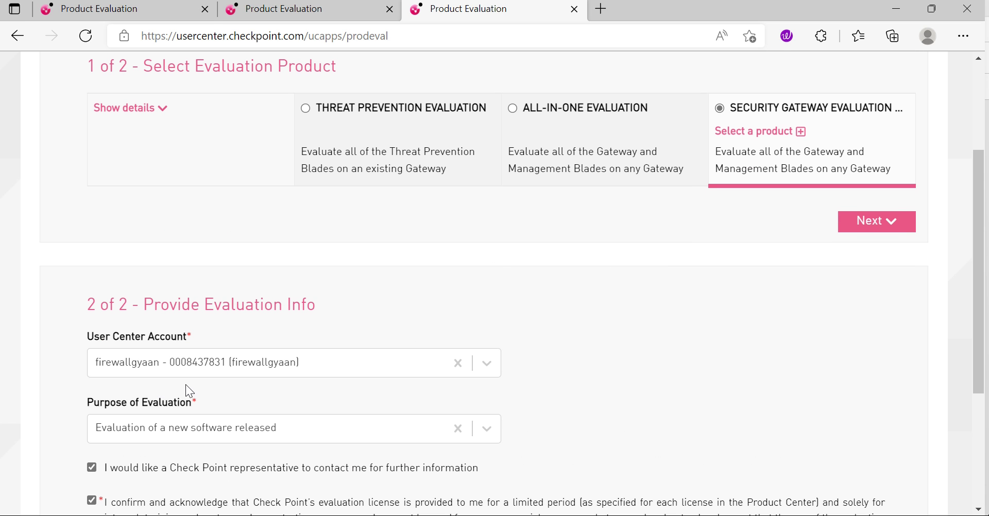
{"action": "scroll", "coordinate": [861, 258], "scroll_direction": "down", "scroll_amount": 3}
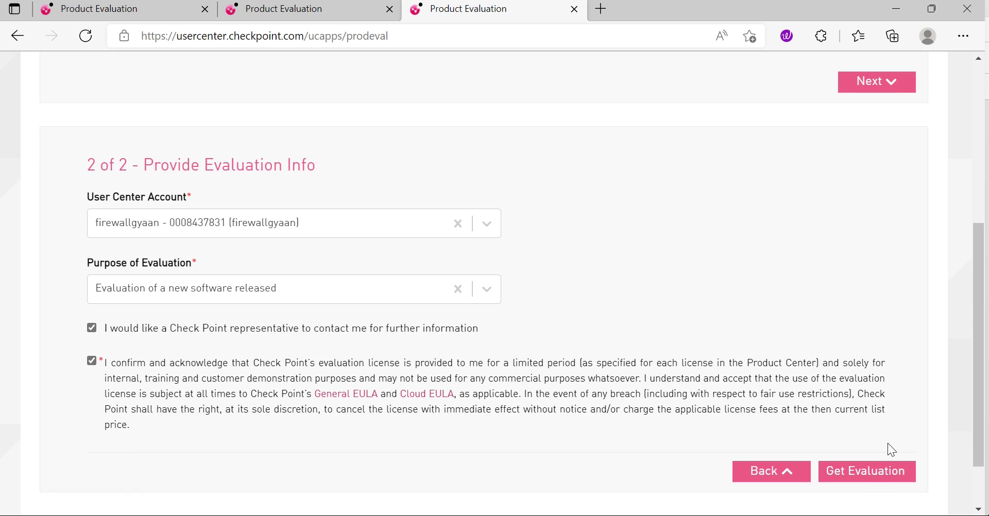
{"action": "left_click", "coordinate": [866, 475]}
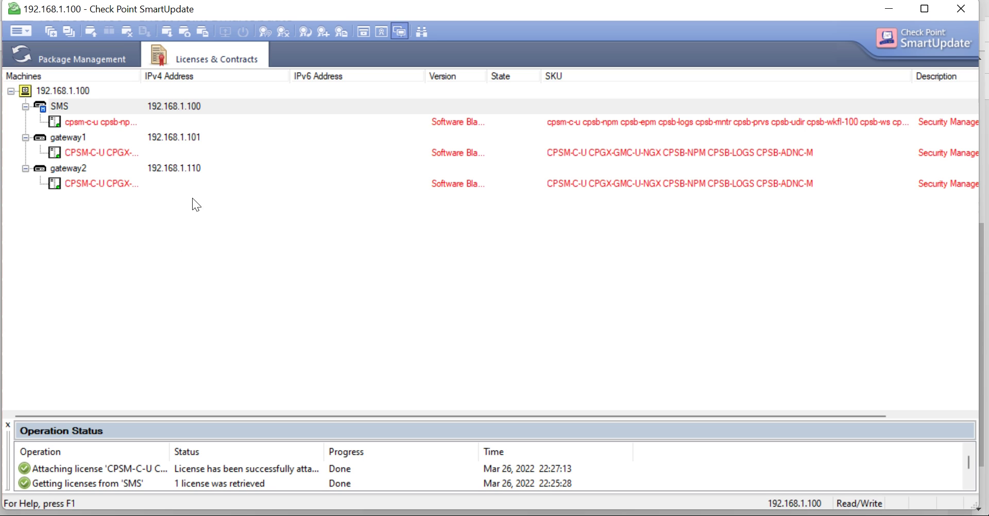
Step: Detach the license from gateway1, then from gateway2, confirming each detach with Yes
{"action": "left_click", "coordinate": [76, 147]}
{"action": "right_click", "coordinate": [75, 147]}
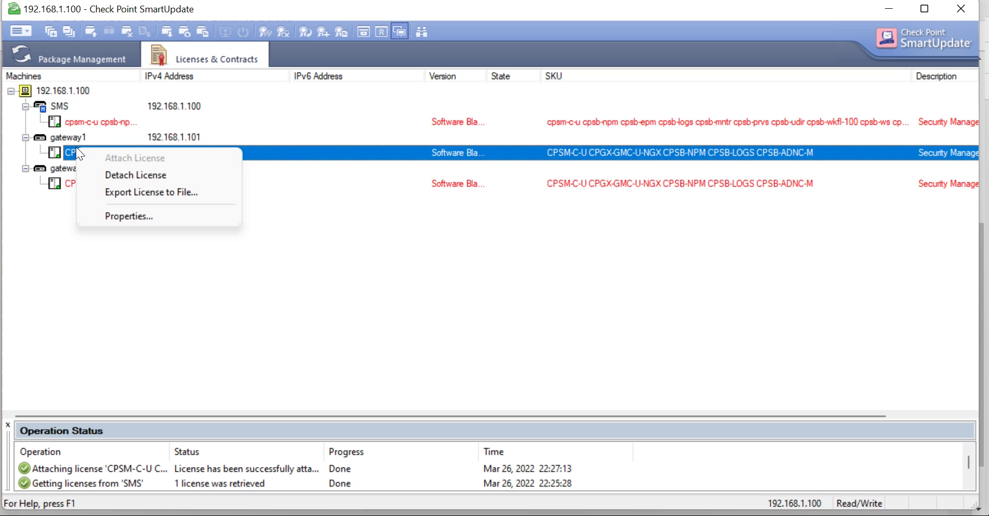
{"action": "left_click", "coordinate": [155, 176]}
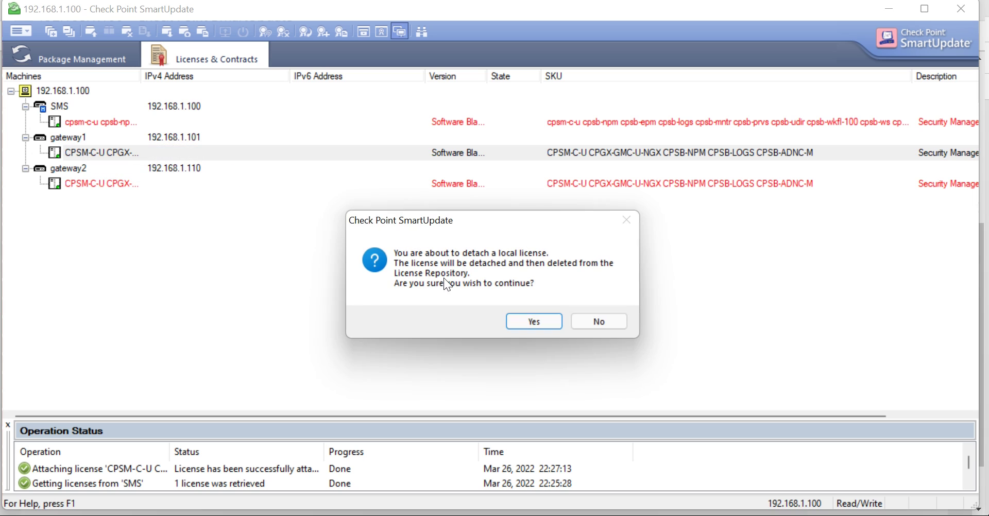
{"action": "left_click", "coordinate": [534, 323]}
{"action": "right_click", "coordinate": [82, 183]}
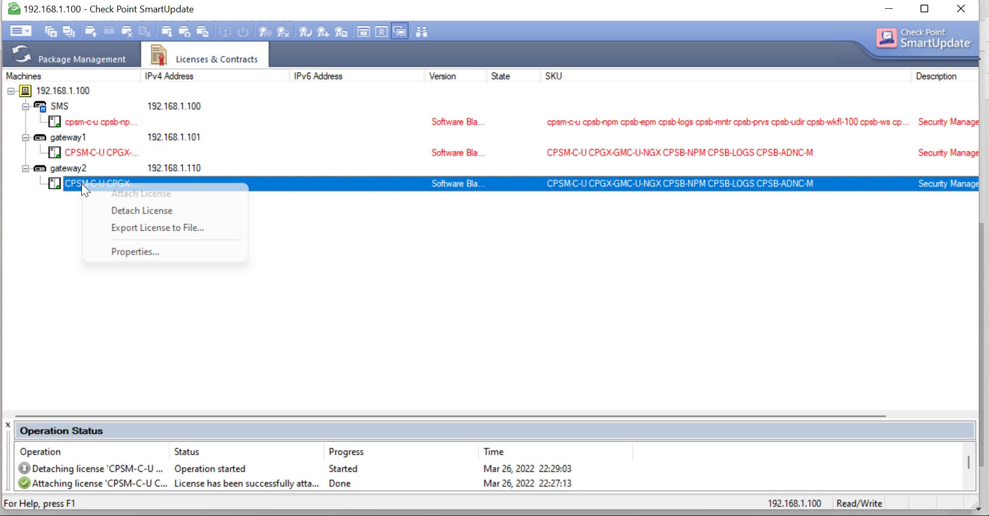
{"action": "left_click", "coordinate": [151, 212]}
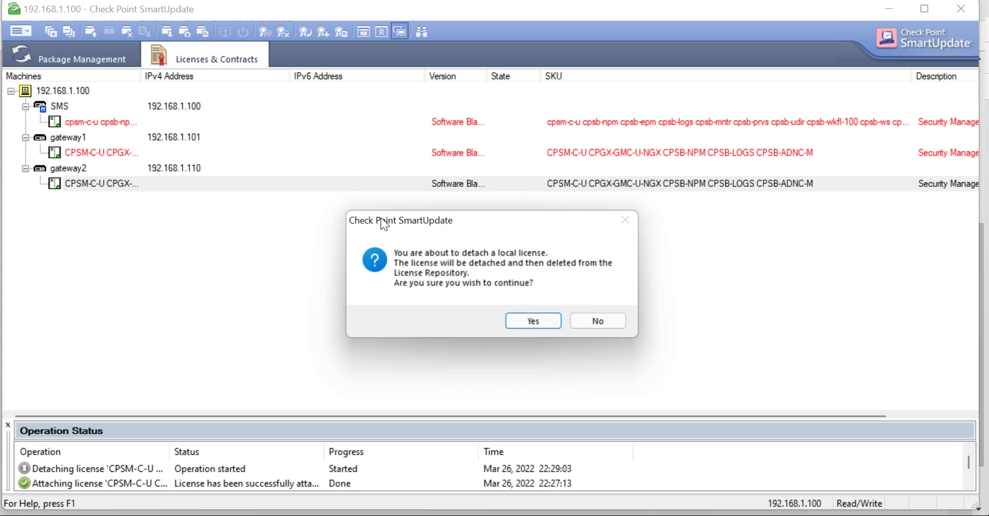
{"action": "left_click", "coordinate": [527, 320]}
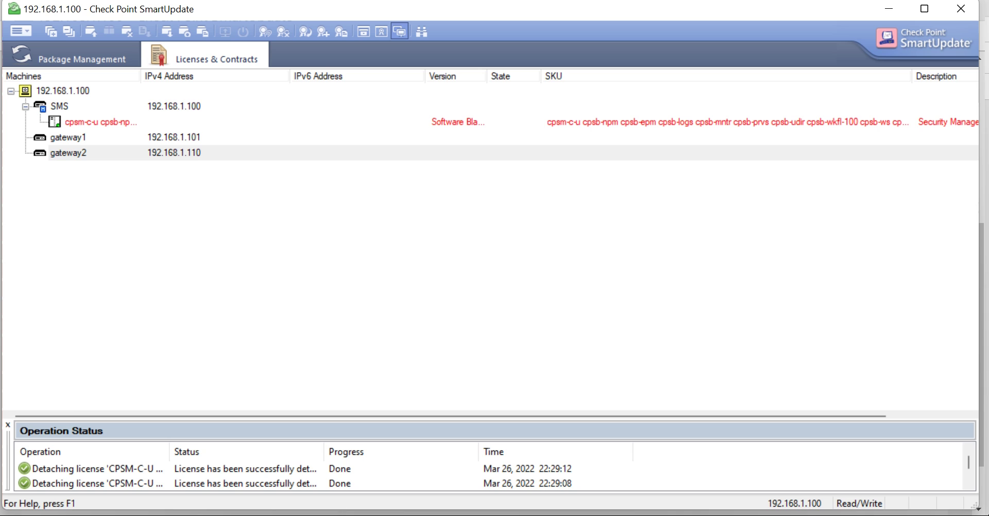
{"action": "left_click", "coordinate": [489, 456]}
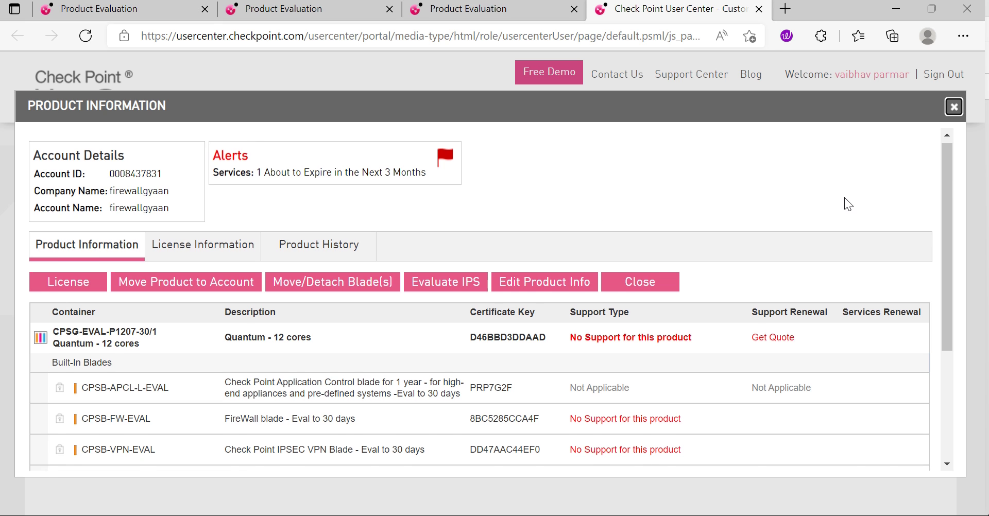
Step: Scroll through the built-in blades of CPSG-EVAL-P1207-30/1, then close its Product Information window
{"action": "scroll", "coordinate": [844, 202], "scroll_direction": "down", "scroll_amount": 2}
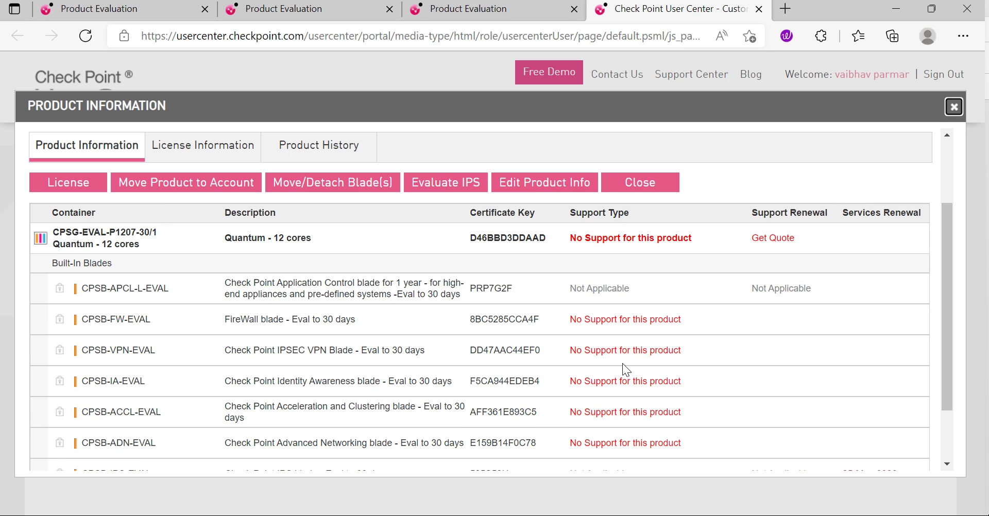
{"action": "scroll", "coordinate": [593, 402], "scroll_direction": "up", "scroll_amount": 1}
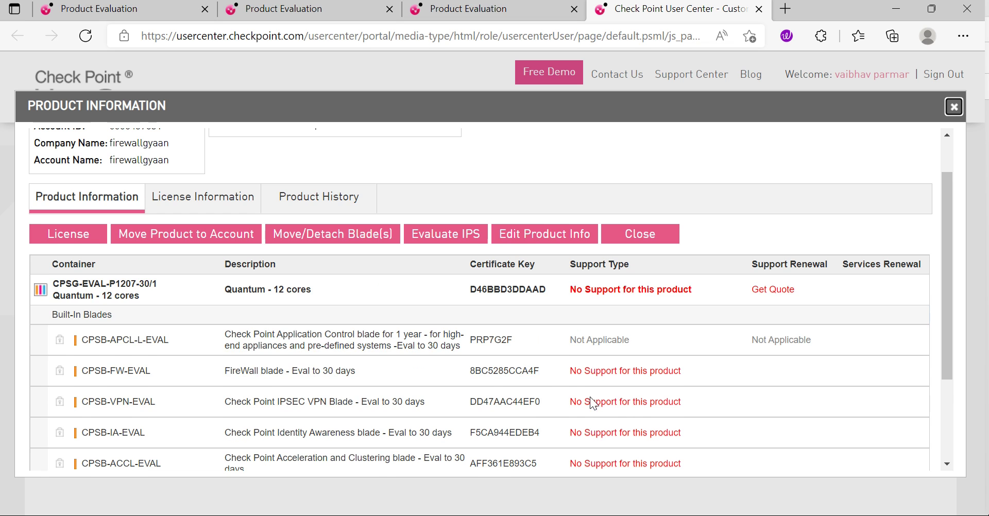
{"action": "scroll", "coordinate": [567, 407], "scroll_direction": "down", "scroll_amount": 3}
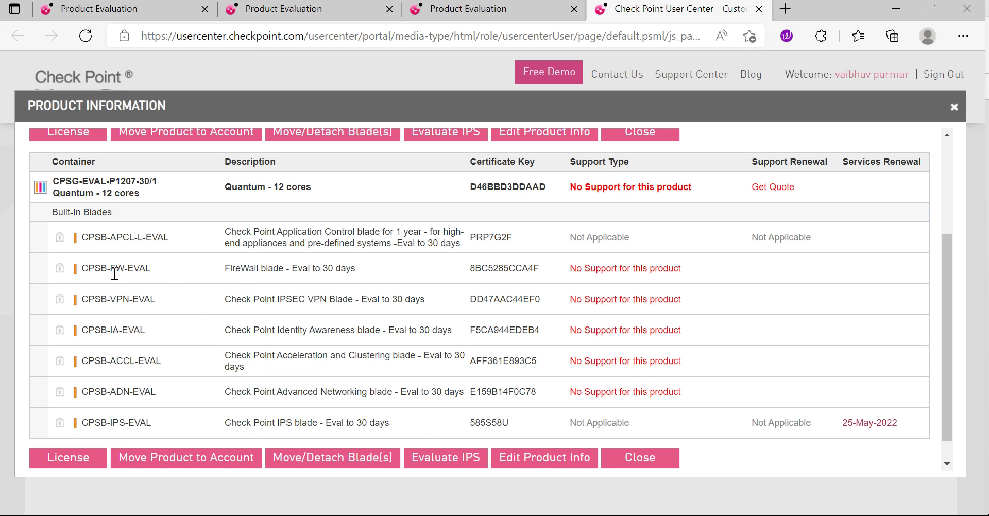
{"action": "scroll", "coordinate": [309, 299], "scroll_direction": "up", "scroll_amount": 1}
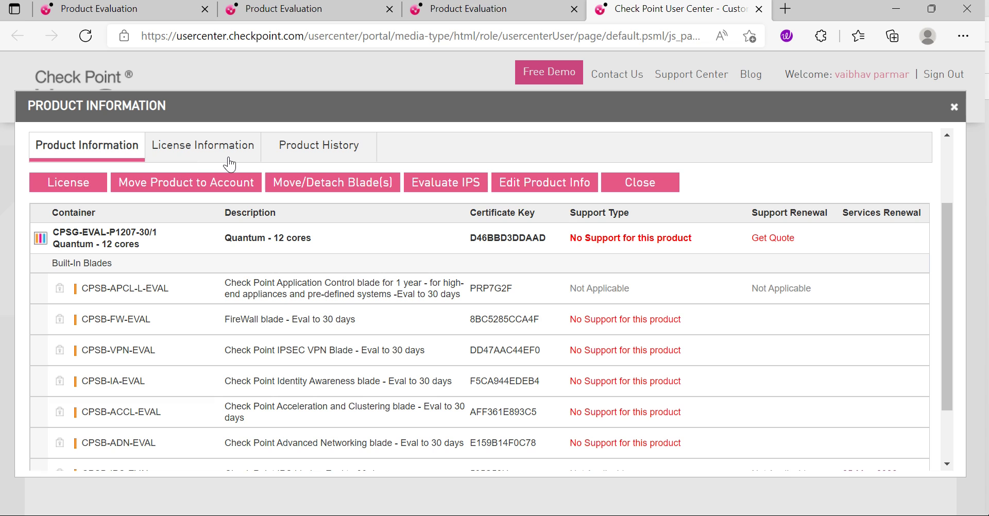
{"action": "scroll", "coordinate": [517, 232], "scroll_direction": "up", "scroll_amount": 2}
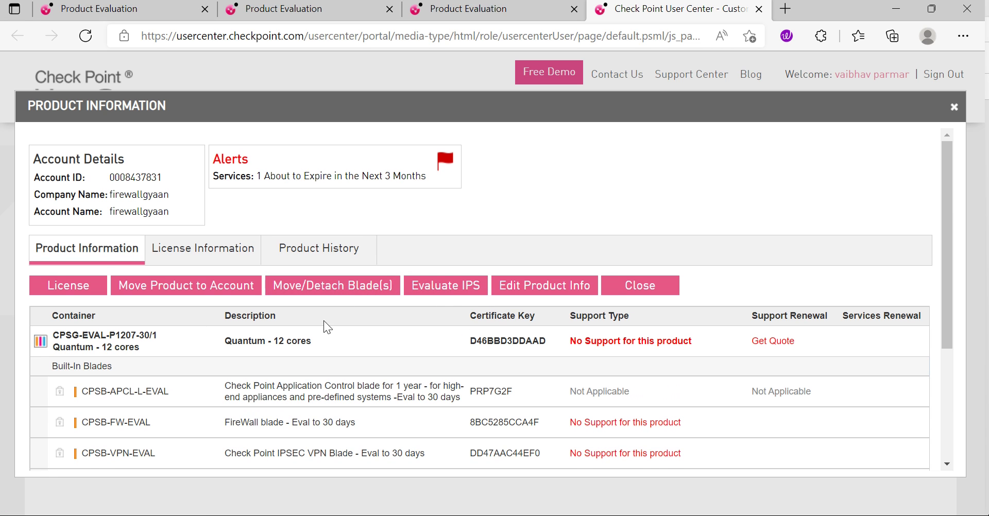
{"action": "scroll", "coordinate": [442, 342], "scroll_direction": "down", "scroll_amount": 4}
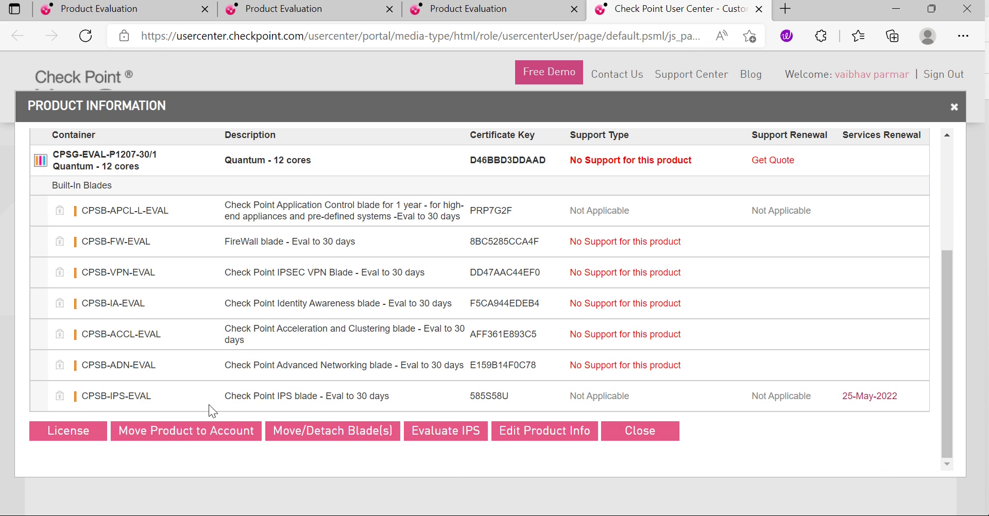
{"action": "scroll", "coordinate": [209, 411], "scroll_direction": "up", "scroll_amount": 4}
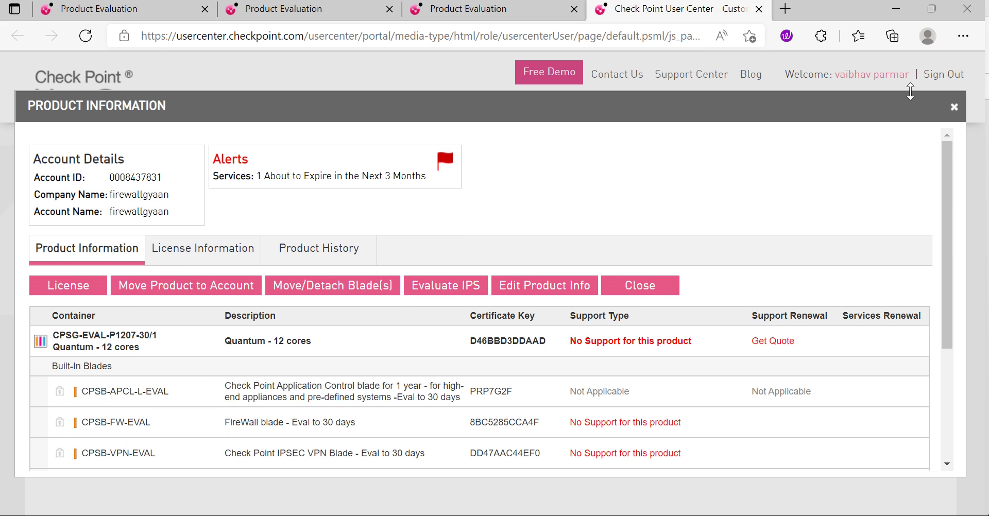
{"action": "left_click", "coordinate": [954, 107]}
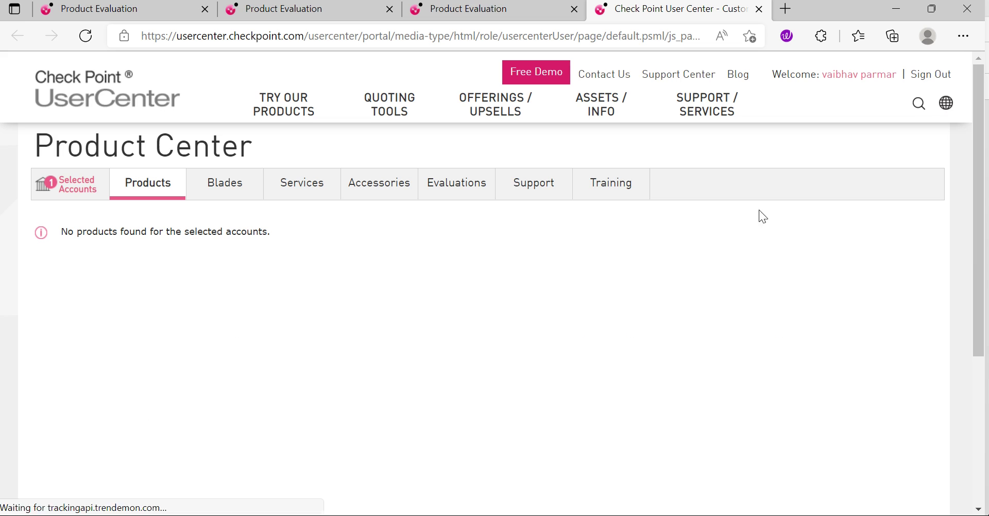
Step: Review the summary and 12 not-licensed evaluations, then filter Details to the 13 Valid ones
{"action": "left_click", "coordinate": [466, 193]}
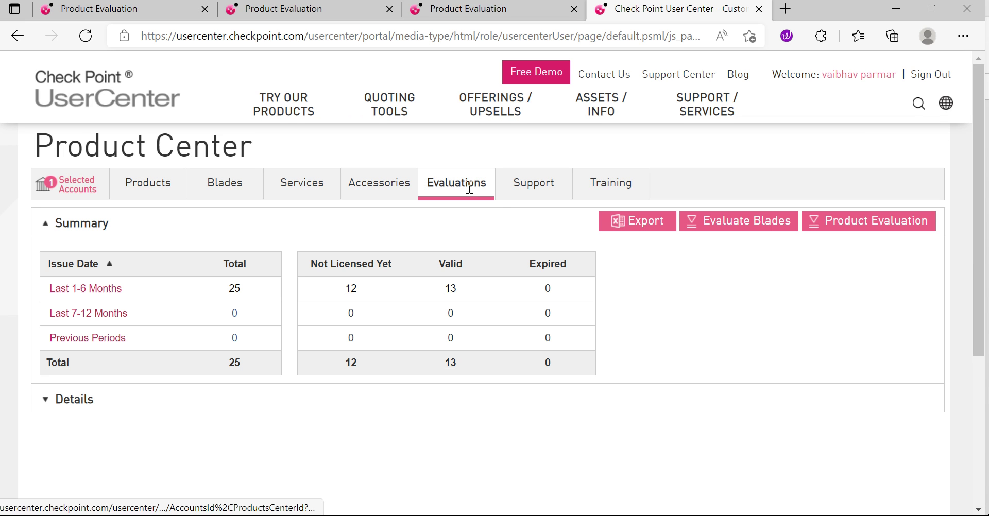
{"action": "left_click", "coordinate": [356, 291]}
{"action": "scroll", "coordinate": [515, 341], "scroll_direction": "down", "scroll_amount": 1}
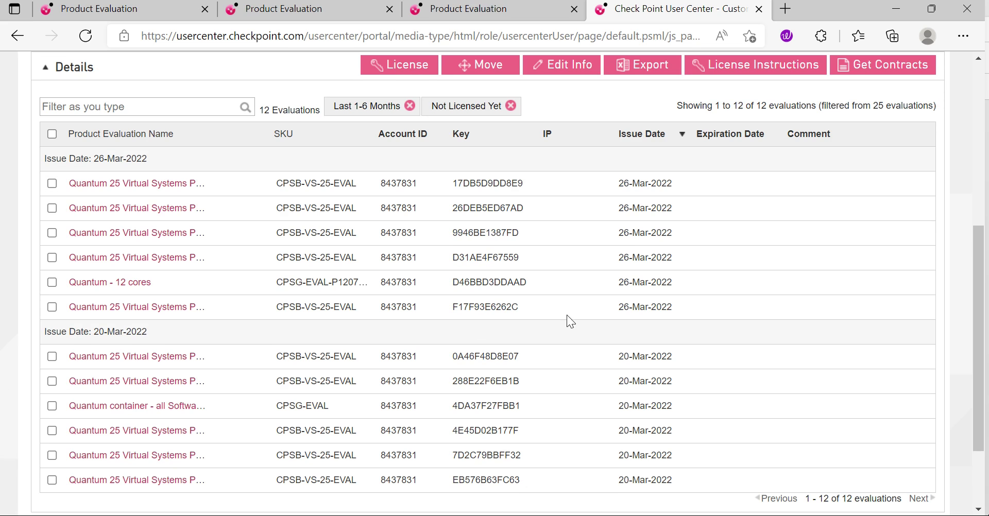
{"action": "left_click", "coordinate": [18, 36]}
{"action": "scroll", "coordinate": [343, 298], "scroll_direction": "up", "scroll_amount": 4}
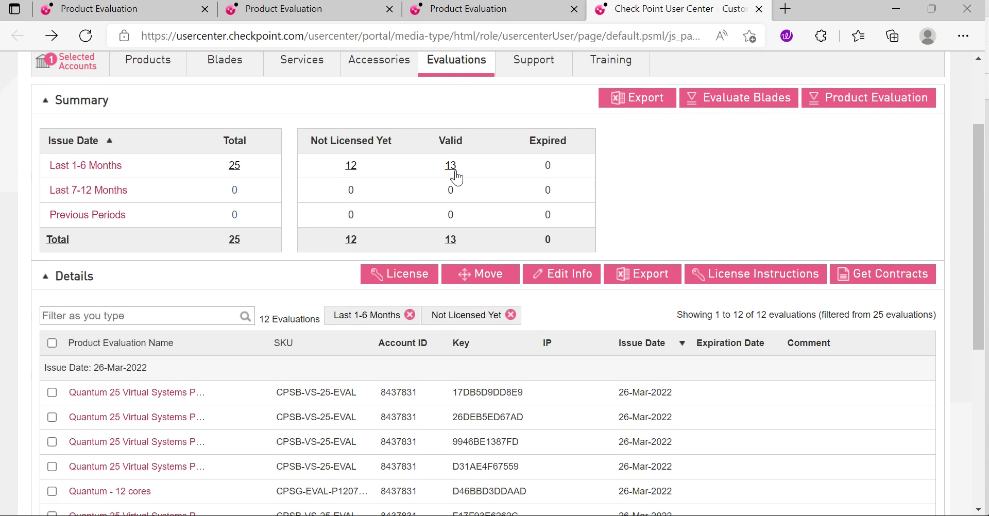
{"action": "left_click", "coordinate": [452, 166]}
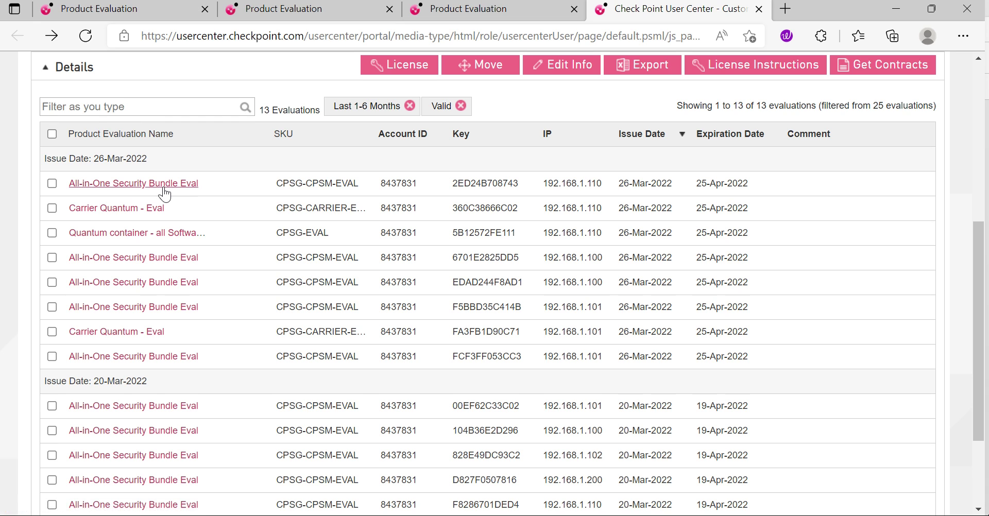
{"action": "left_click", "coordinate": [109, 186]}
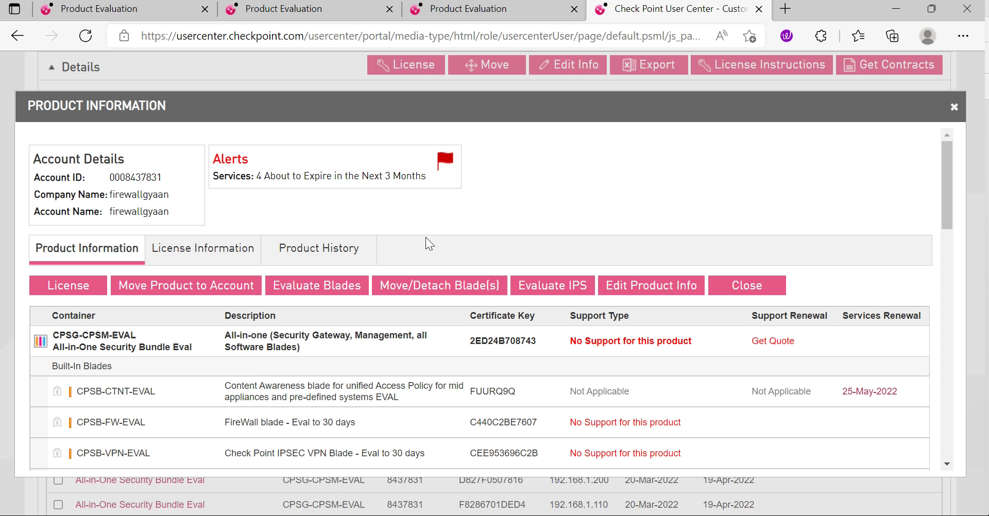
{"action": "scroll", "coordinate": [264, 341], "scroll_direction": "down", "scroll_amount": 4}
{"action": "scroll", "coordinate": [264, 341], "scroll_direction": "down", "scroll_amount": 15}
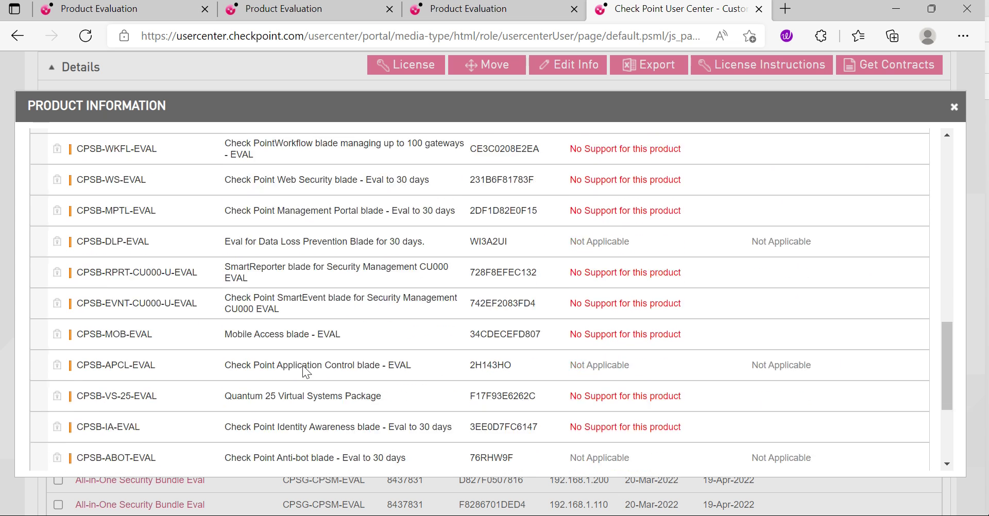
{"action": "left_click", "coordinate": [84, 433]}
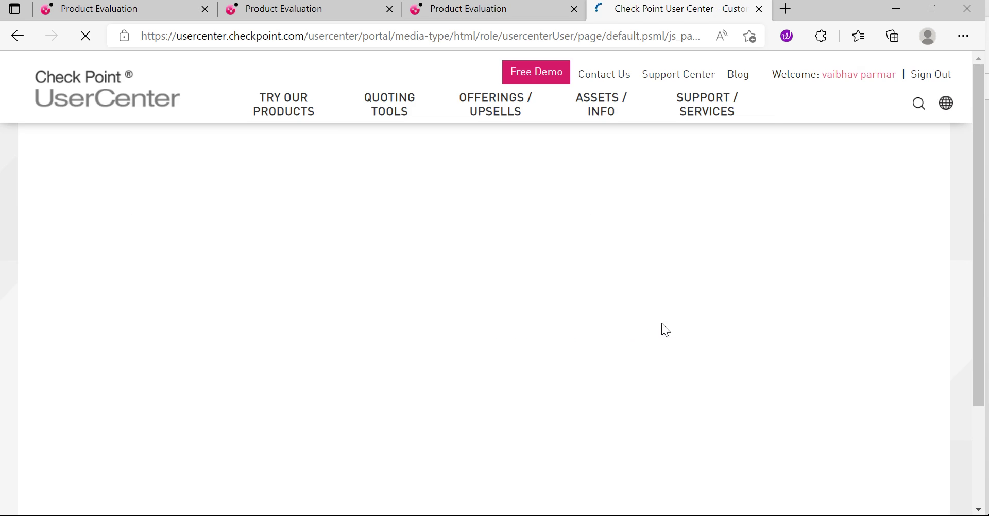
Step: Change the CPSG-CPSM-EVAL license IP to 192.168.1.101, submit, and go back to Product Center
{"action": "scroll", "coordinate": [374, 407], "scroll_direction": "down", "scroll_amount": 3}
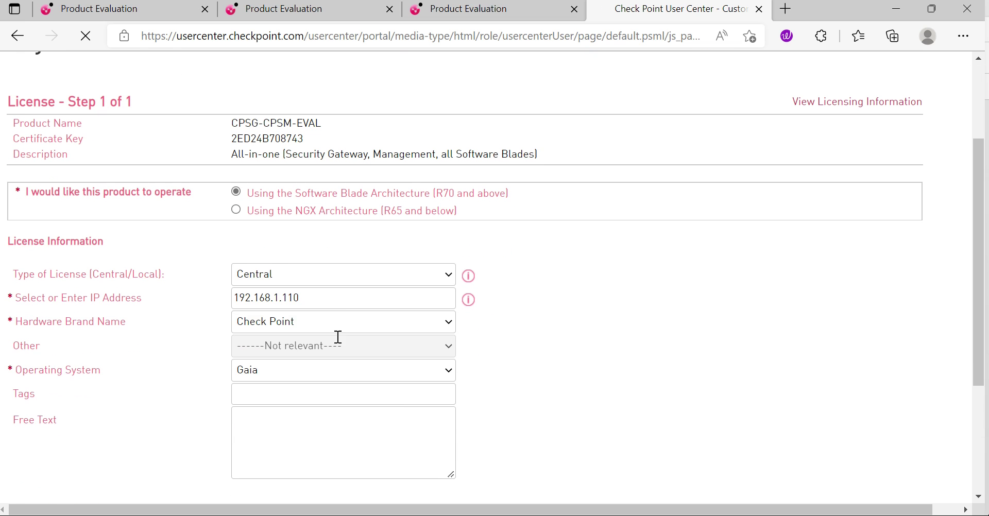
{"action": "left_click", "coordinate": [327, 297]}
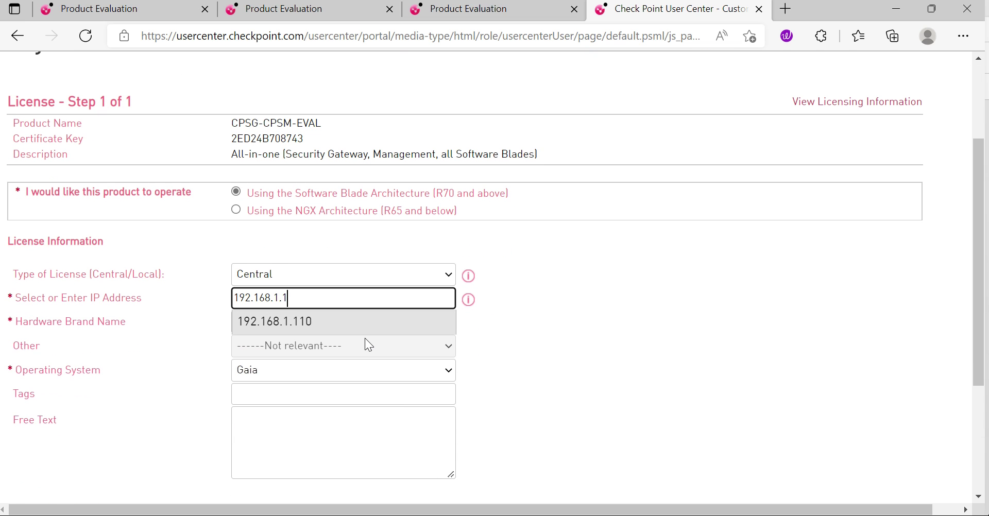
{"action": "type", "text": "01"}
{"action": "left_click", "coordinate": [557, 335]}
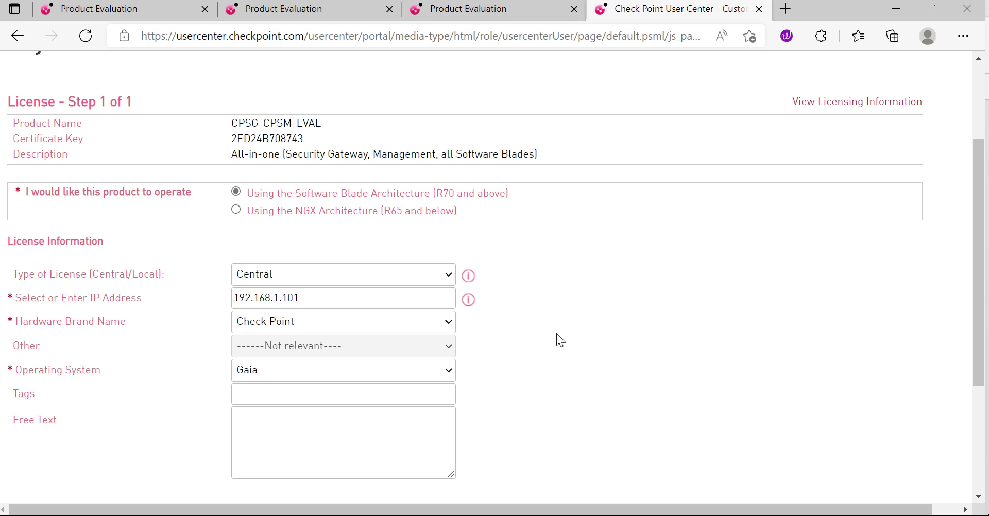
{"action": "scroll", "coordinate": [515, 340], "scroll_direction": "down", "scroll_amount": 3}
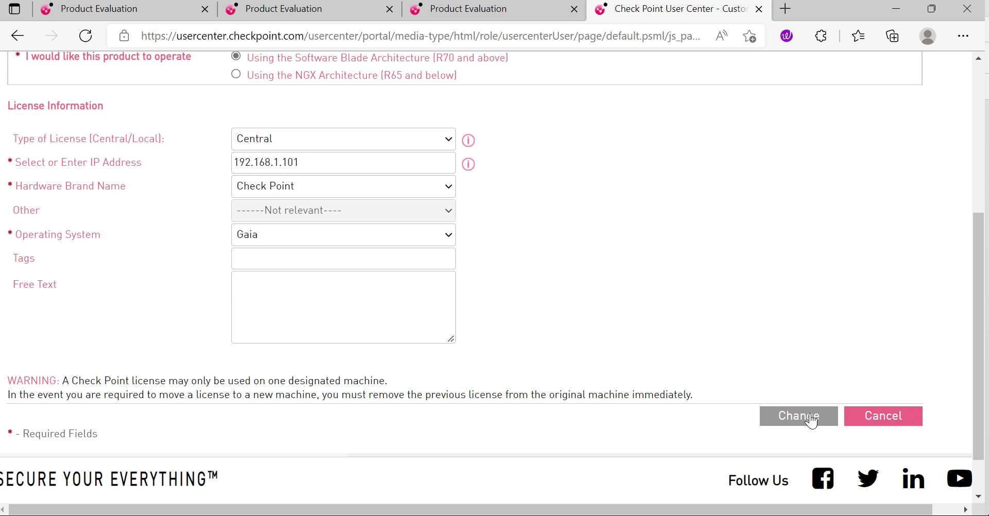
{"action": "left_click", "coordinate": [810, 422]}
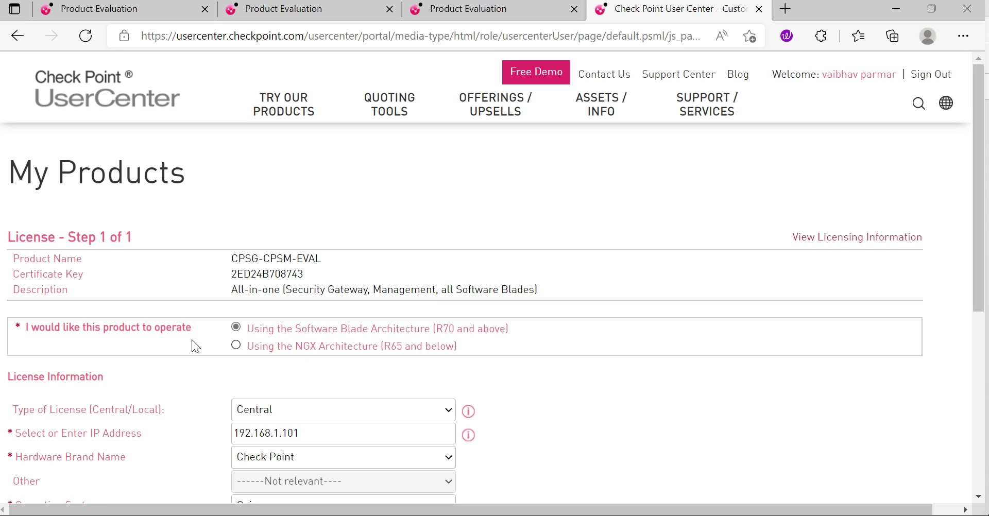
{"action": "scroll", "coordinate": [195, 347], "scroll_direction": "down", "scroll_amount": 5}
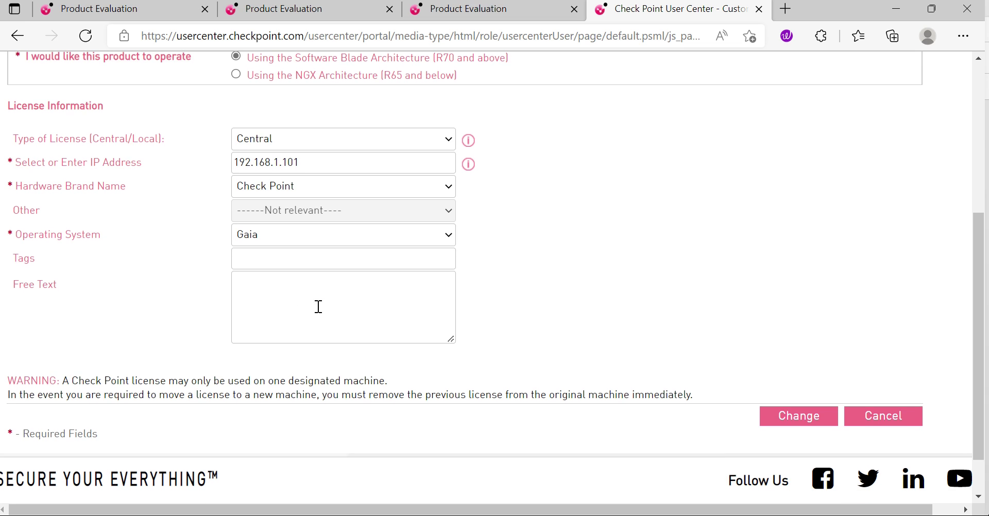
{"action": "scroll", "coordinate": [478, 306], "scroll_direction": "up", "scroll_amount": 3}
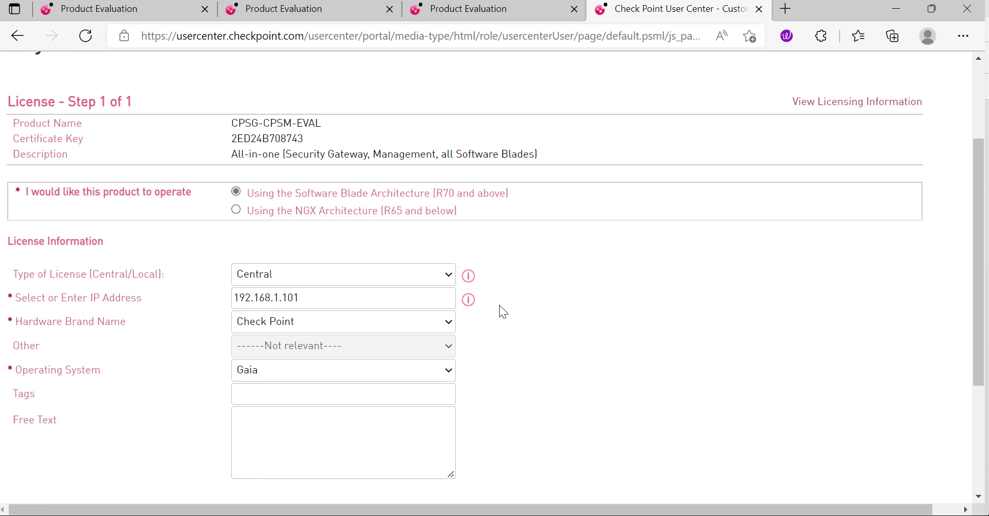
{"action": "left_click", "coordinate": [17, 36]}
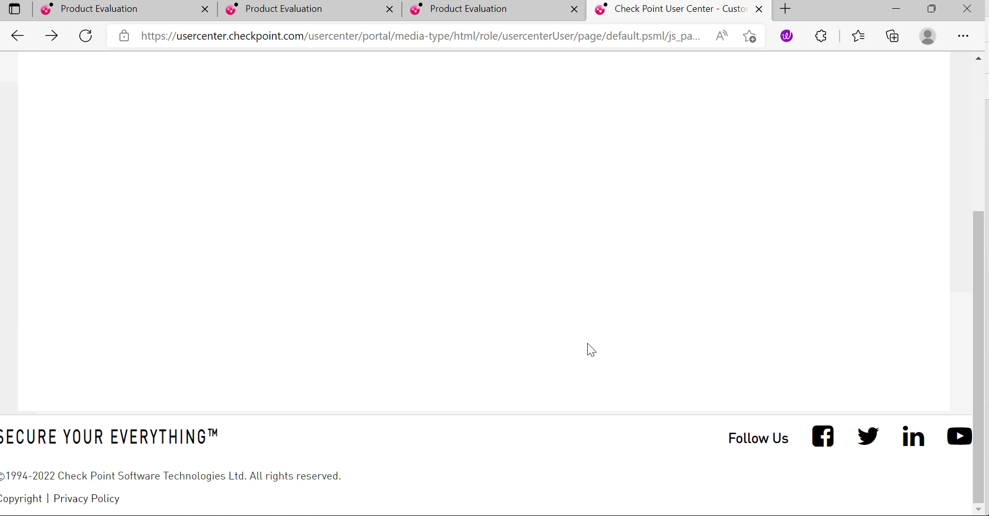
Step: Open the Quantum - 12 cores product details and inspect its container SKU and blades
{"action": "left_click", "coordinate": [487, 193]}
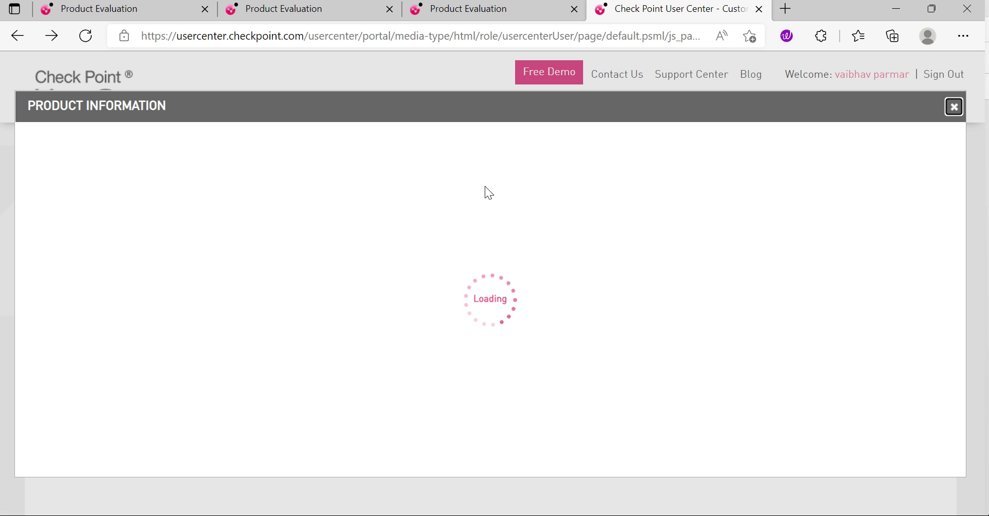
{"action": "scroll", "coordinate": [734, 292], "scroll_direction": "down", "scroll_amount": 2}
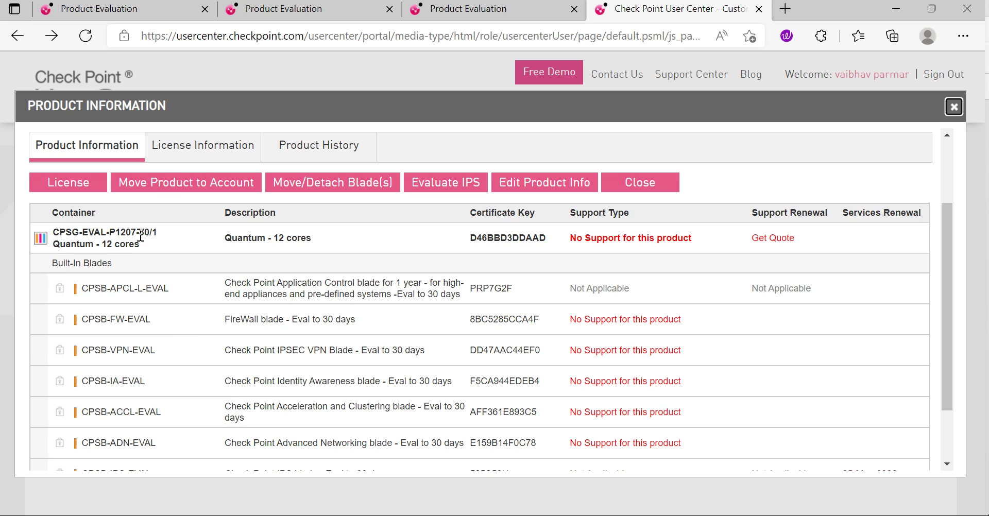
{"action": "left_click_drag", "start_coordinate": [164, 232], "coordinate": [101, 233]}
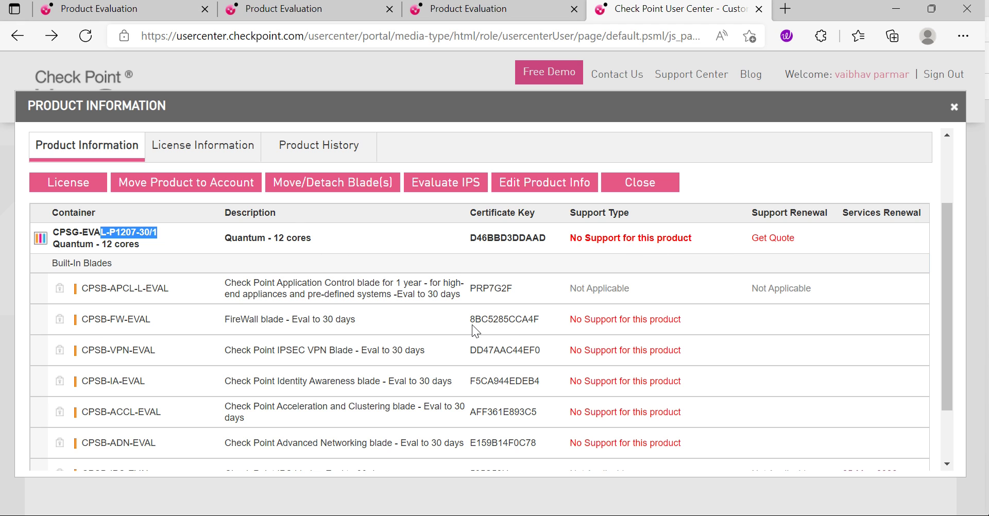
{"action": "scroll", "coordinate": [413, 335], "scroll_direction": "down", "scroll_amount": 2}
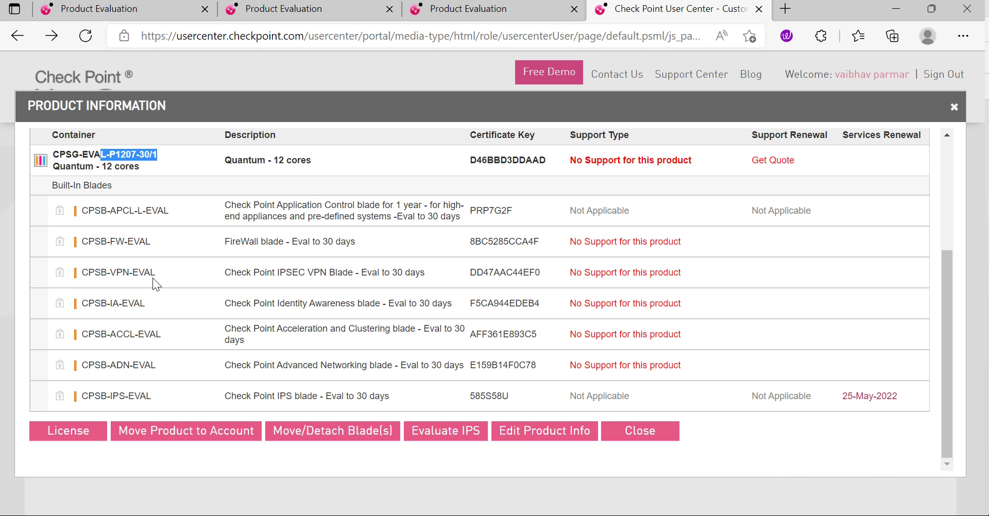
{"action": "scroll", "coordinate": [261, 306], "scroll_direction": "up", "scroll_amount": 4}
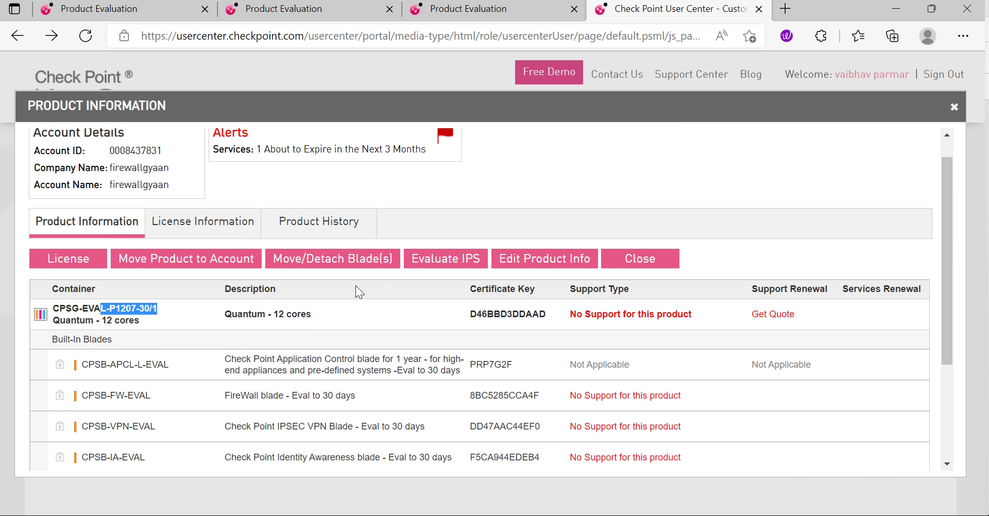
{"action": "scroll", "coordinate": [356, 293], "scroll_direction": "down", "scroll_amount": 4}
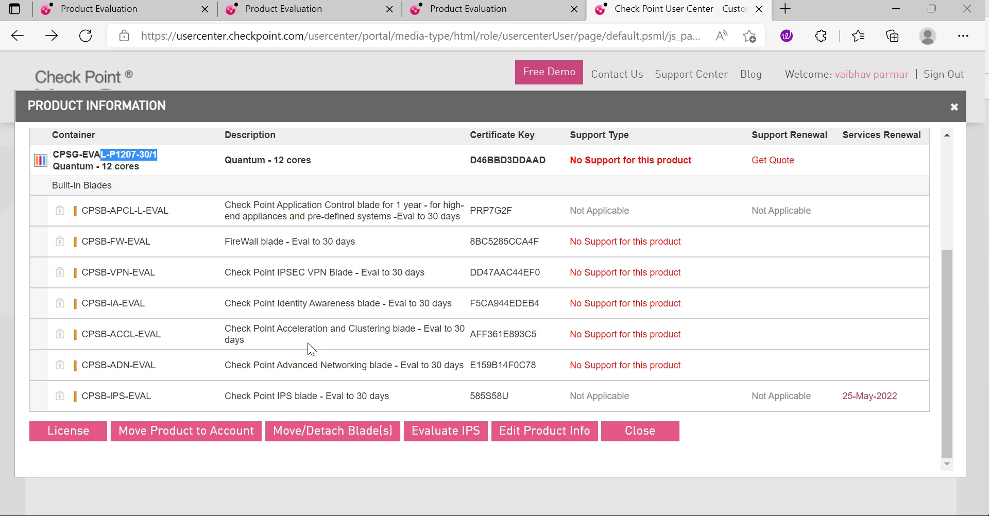
{"action": "scroll", "coordinate": [361, 314], "scroll_direction": "up", "scroll_amount": 4}
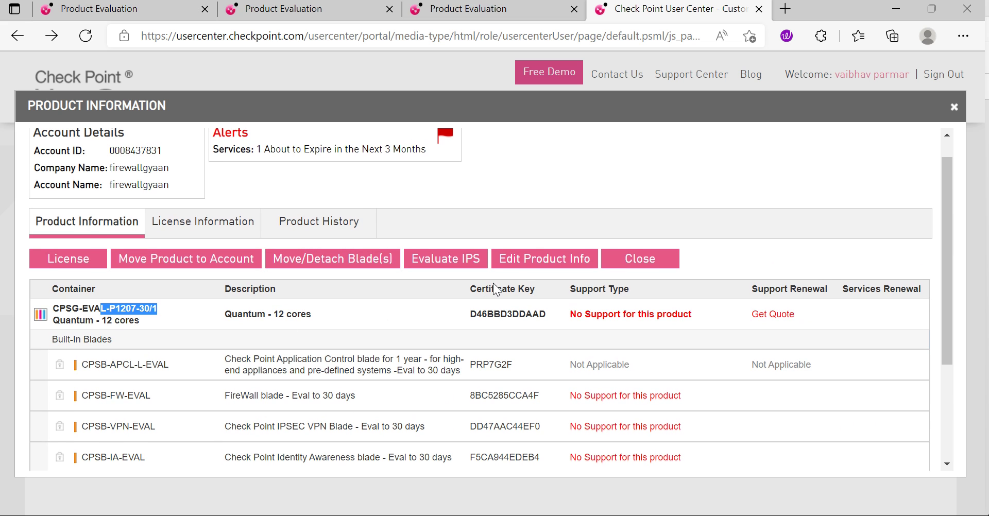
Step: Browse the License Information and Product History tabs, then return to review the FireWall blade
{"action": "left_click", "coordinate": [204, 225]}
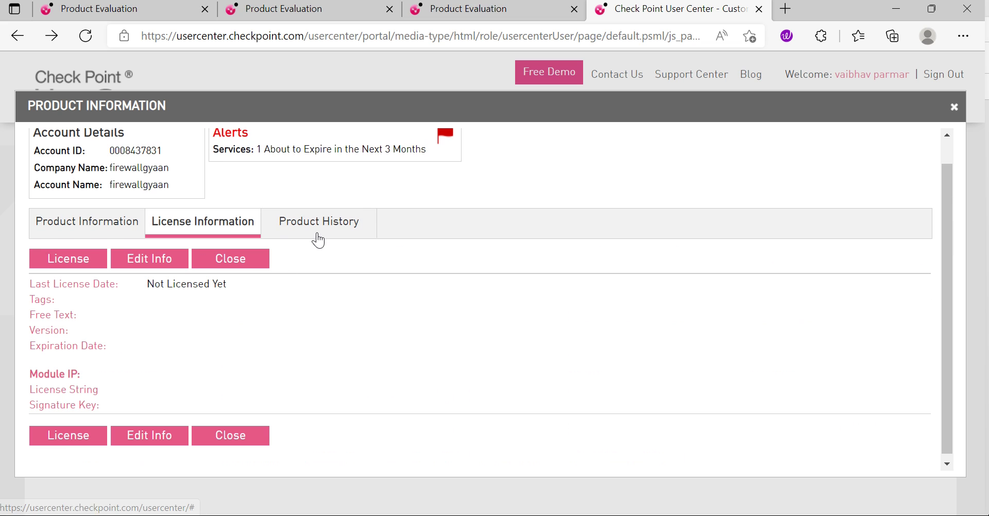
{"action": "left_click", "coordinate": [316, 231]}
{"action": "left_click", "coordinate": [86, 249]}
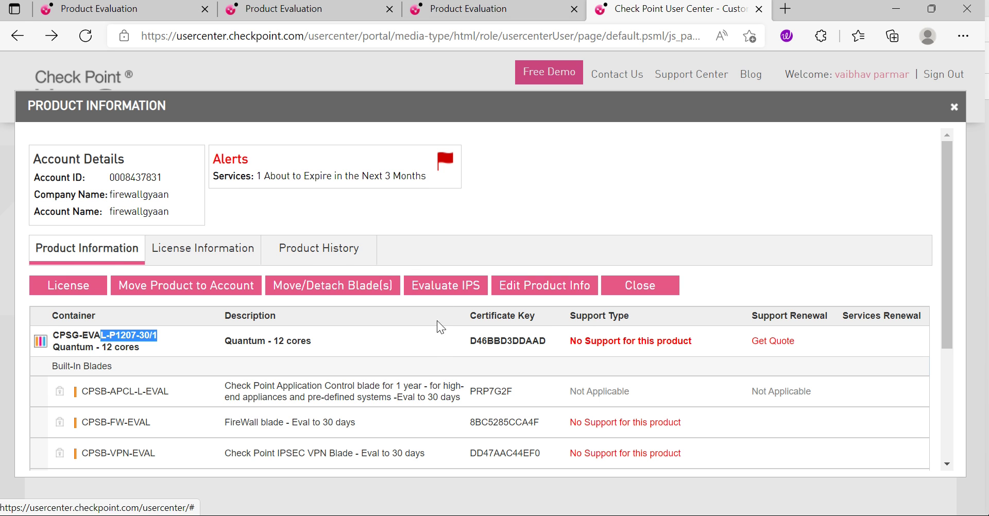
{"action": "scroll", "coordinate": [374, 347], "scroll_direction": "down", "scroll_amount": 2}
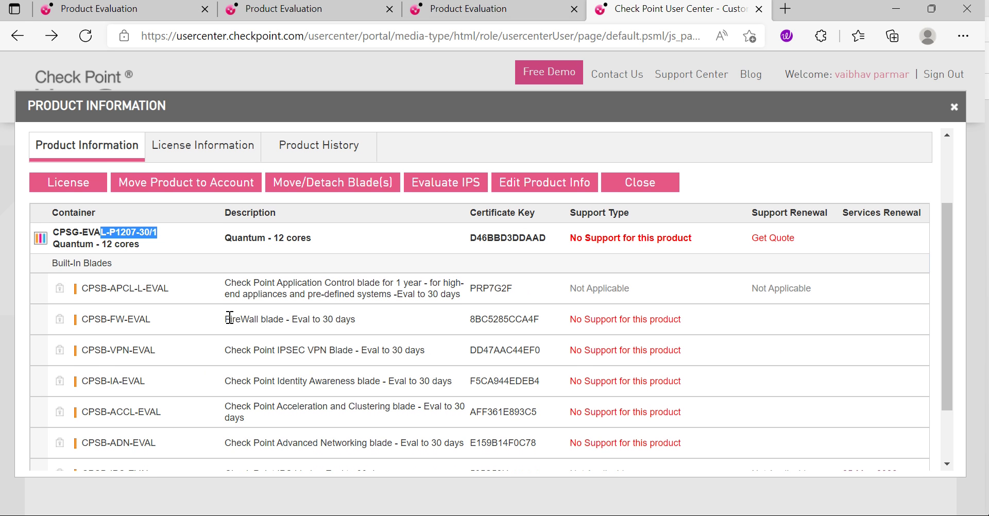
{"action": "left_click_drag", "start_coordinate": [229, 317], "coordinate": [409, 322]}
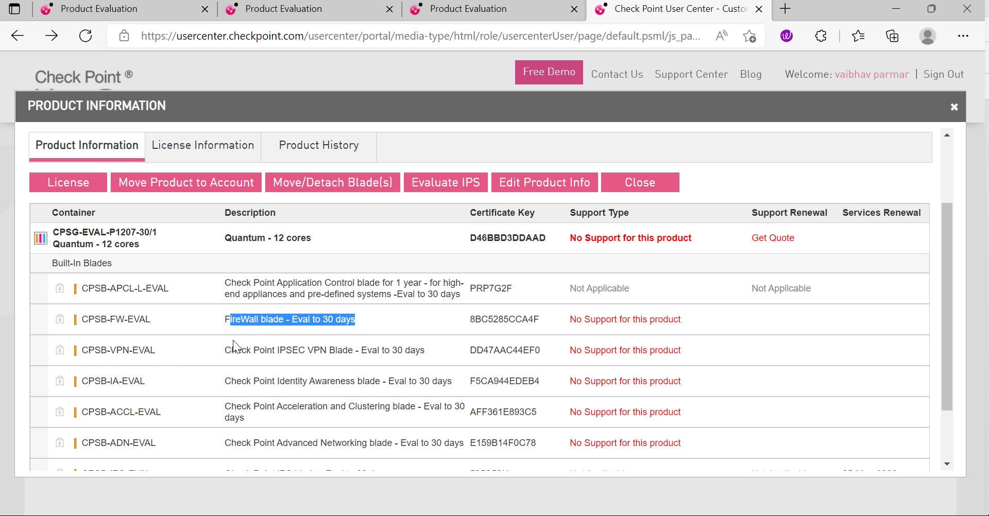
{"action": "scroll", "coordinate": [235, 346], "scroll_direction": "down", "scroll_amount": 1}
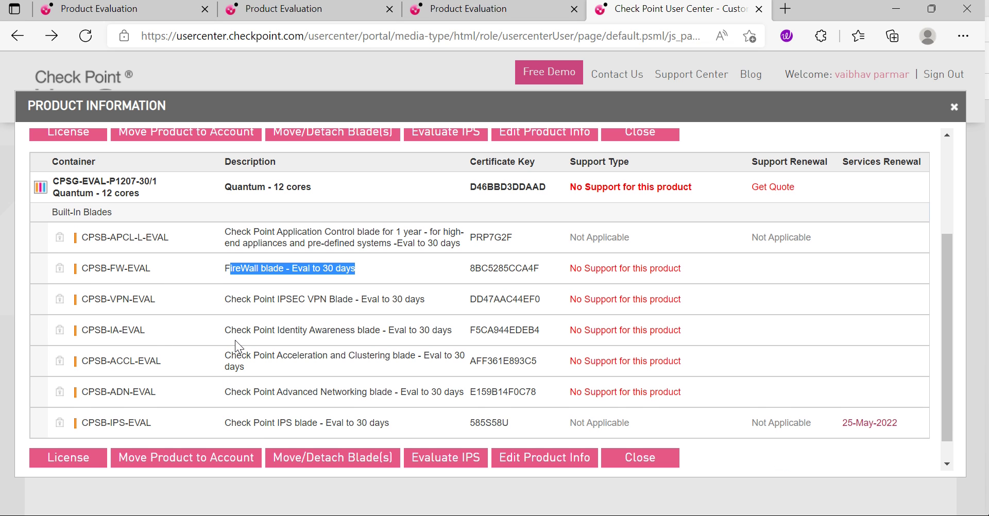
{"action": "scroll", "coordinate": [240, 347], "scroll_direction": "up", "scroll_amount": 3}
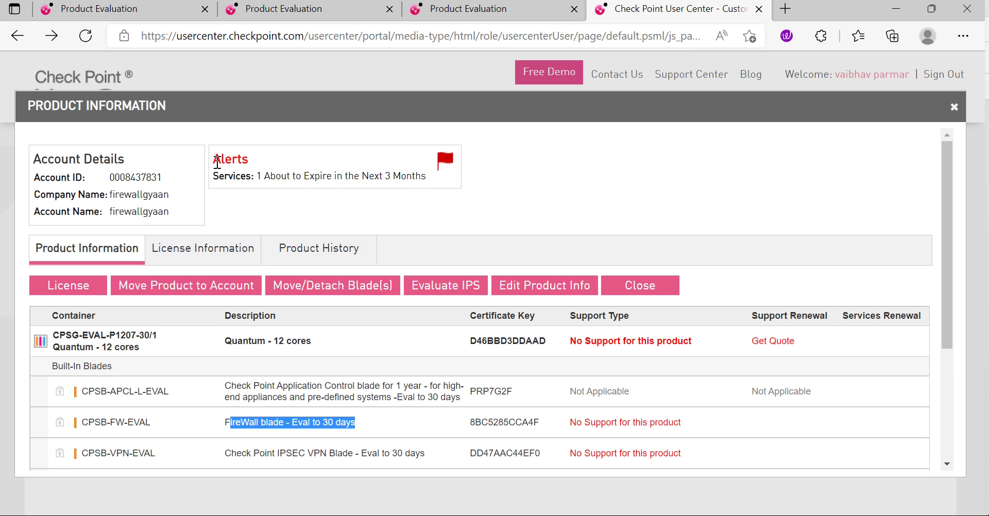
{"action": "left_click", "coordinate": [955, 106]}
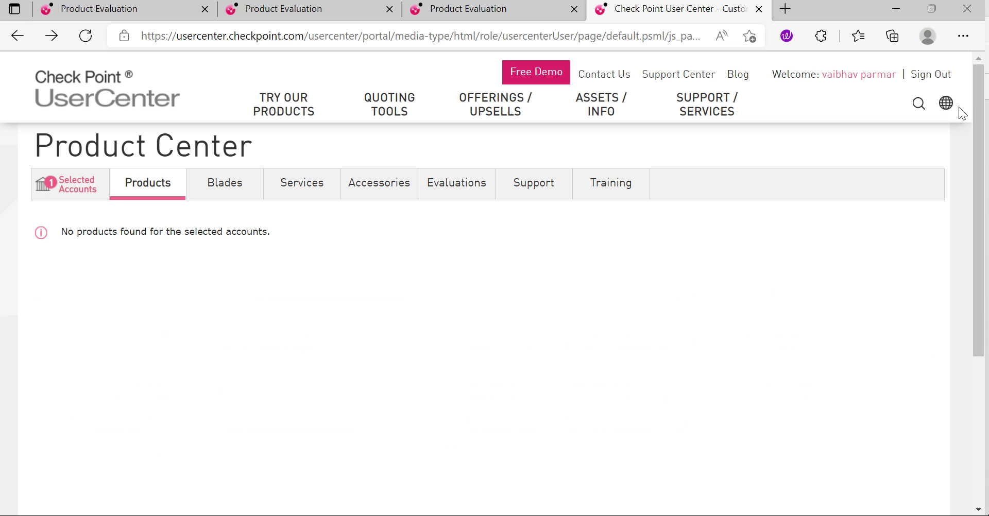
{"action": "left_click", "coordinate": [471, 192]}
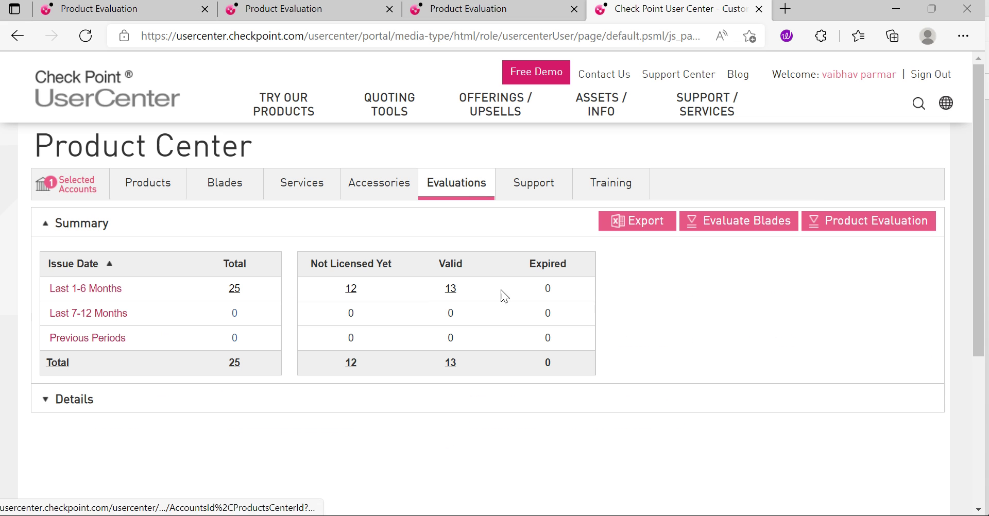
{"action": "left_click", "coordinate": [449, 290]}
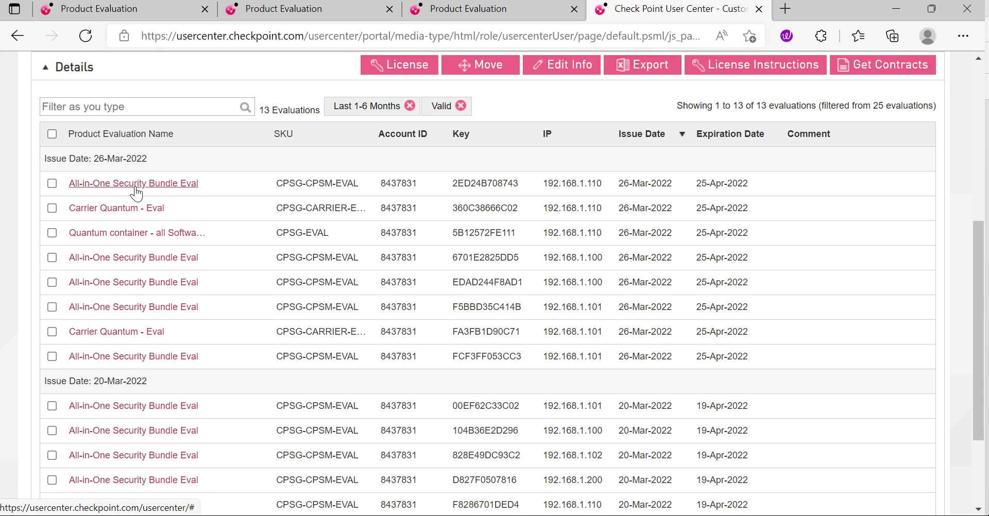
{"action": "left_click", "coordinate": [52, 184]}
{"action": "scroll", "coordinate": [180, 200], "scroll_direction": "down", "scroll_amount": 2}
{"action": "scroll", "coordinate": [295, 284], "scroll_direction": "up", "scroll_amount": 5}
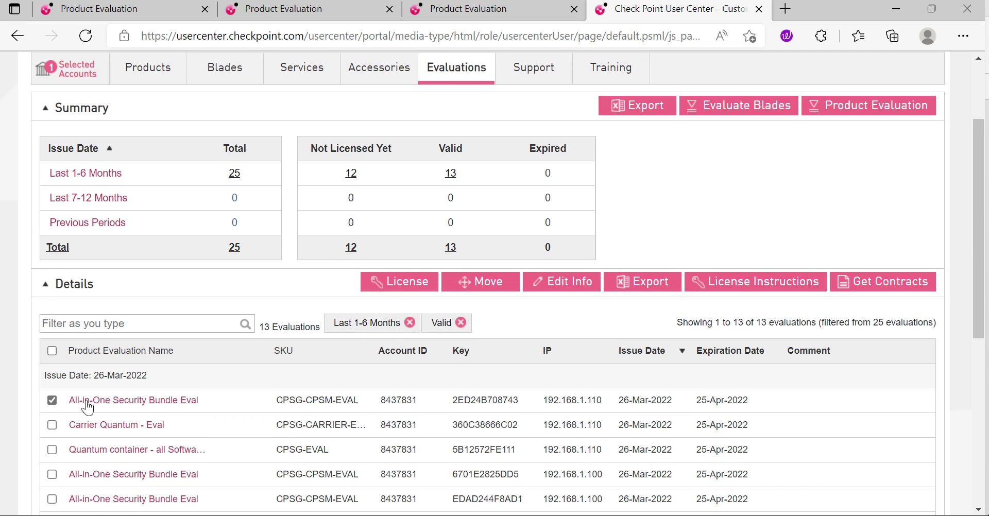
{"action": "left_click", "coordinate": [415, 285]}
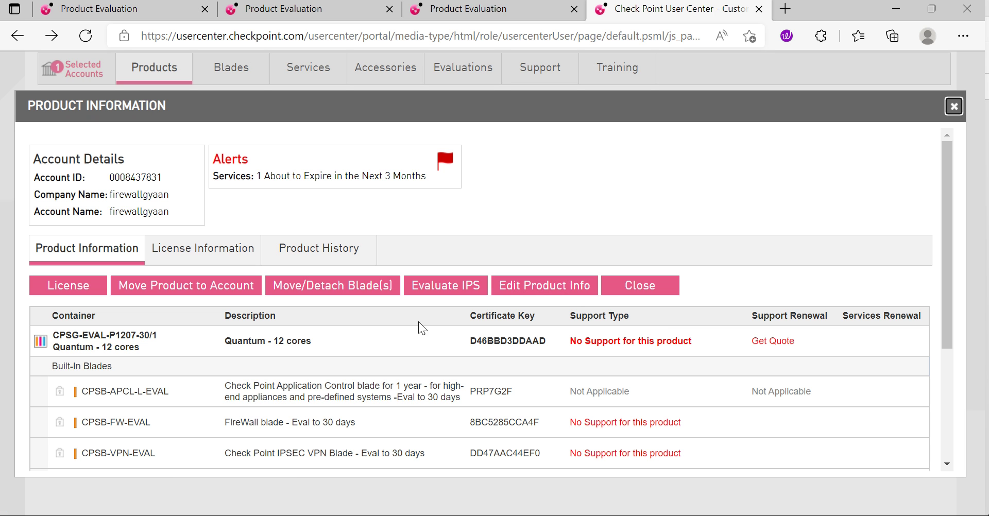
{"action": "left_click", "coordinate": [954, 107]}
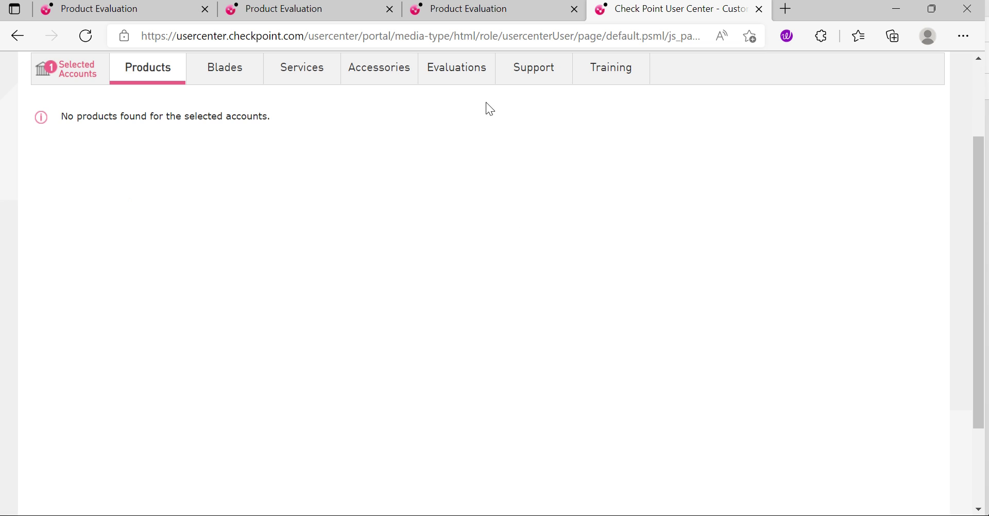
{"action": "left_click", "coordinate": [469, 78]}
{"action": "left_click", "coordinate": [453, 179]}
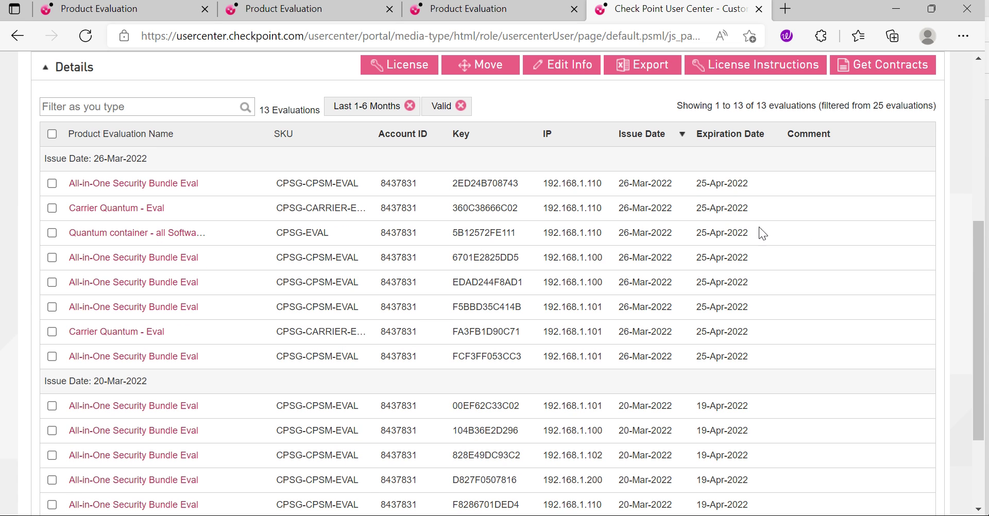
{"action": "scroll", "coordinate": [795, 240], "scroll_direction": "down", "scroll_amount": 3}
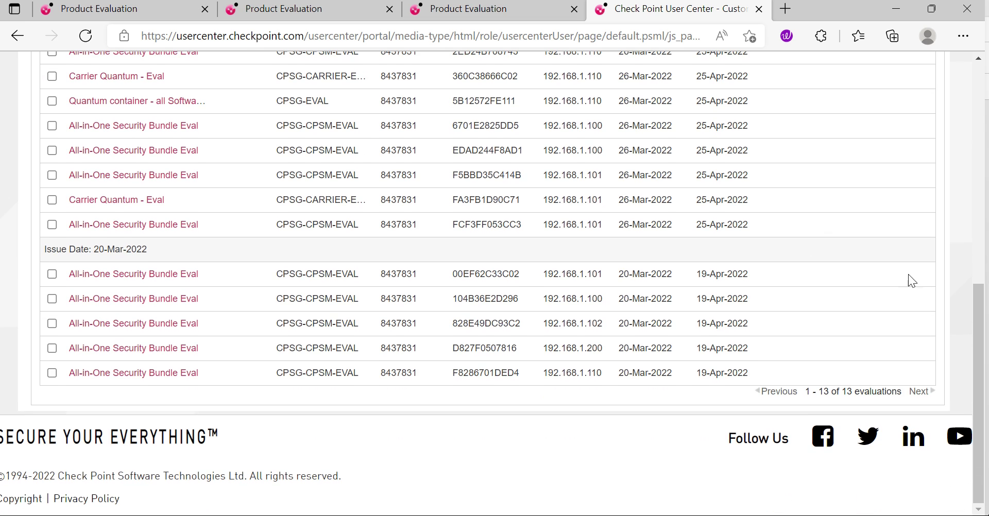
{"action": "scroll", "coordinate": [855, 317], "scroll_direction": "up", "scroll_amount": 3}
{"action": "scroll", "coordinate": [784, 318], "scroll_direction": "up", "scroll_amount": 1}
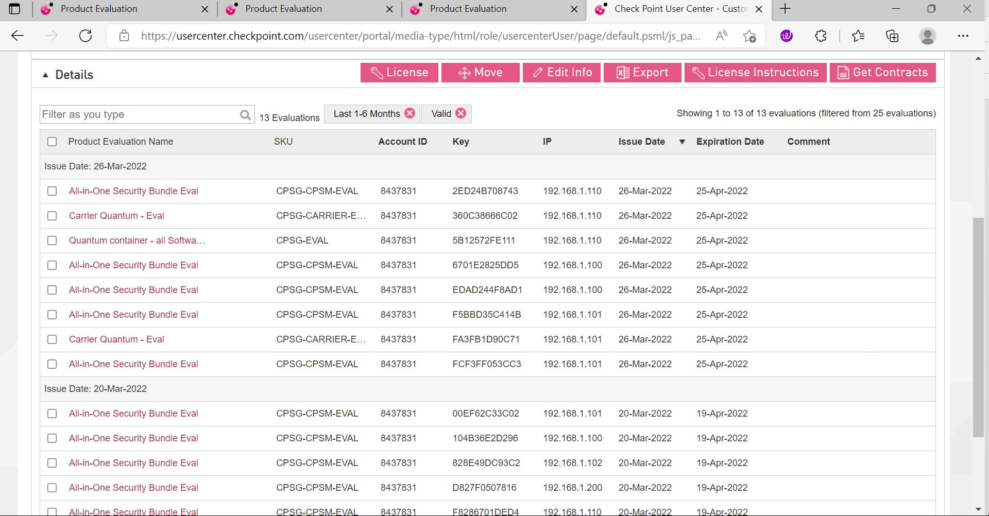
{"action": "scroll", "coordinate": [908, 339], "scroll_direction": "down", "scroll_amount": 3}
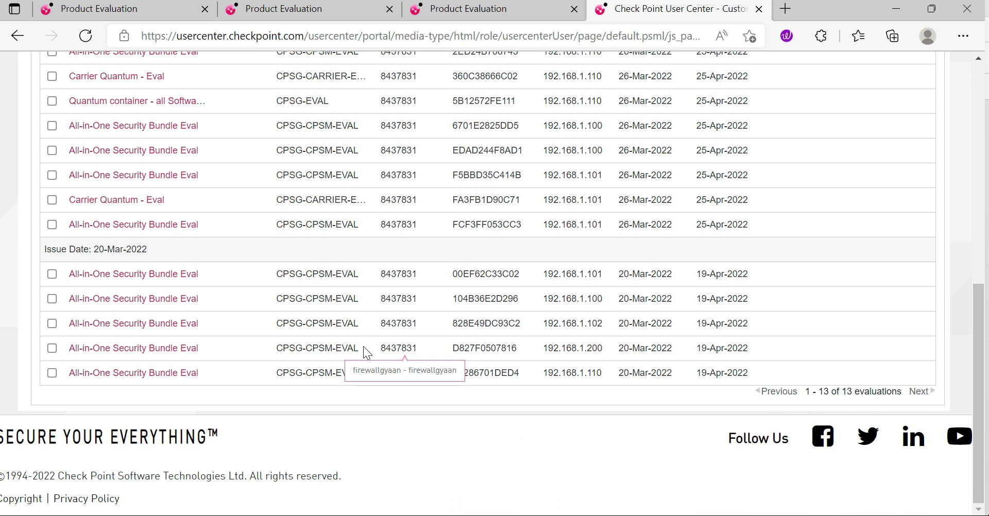
{"action": "scroll", "coordinate": [363, 347], "scroll_direction": "up", "scroll_amount": 7}
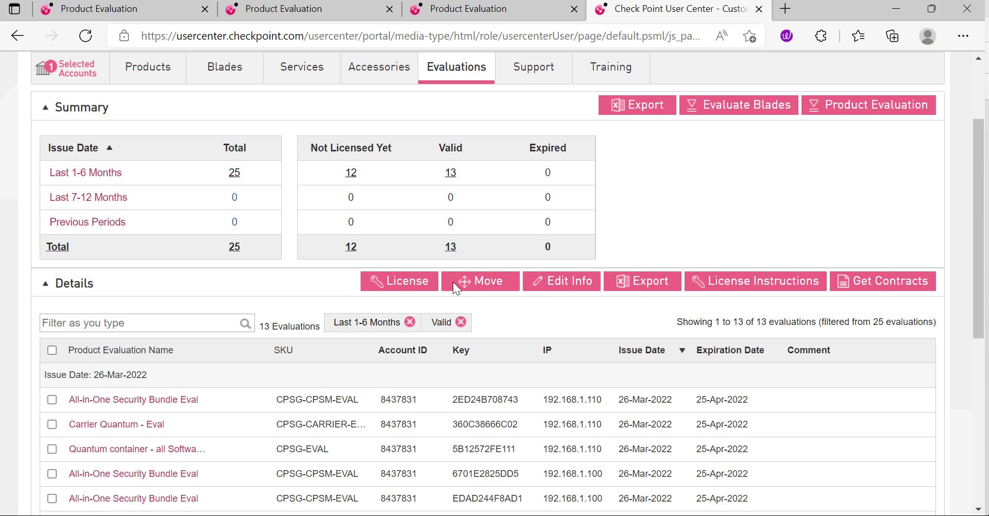
{"action": "left_click", "coordinate": [351, 174]}
{"action": "scroll", "coordinate": [536, 281], "scroll_direction": "down", "scroll_amount": 4}
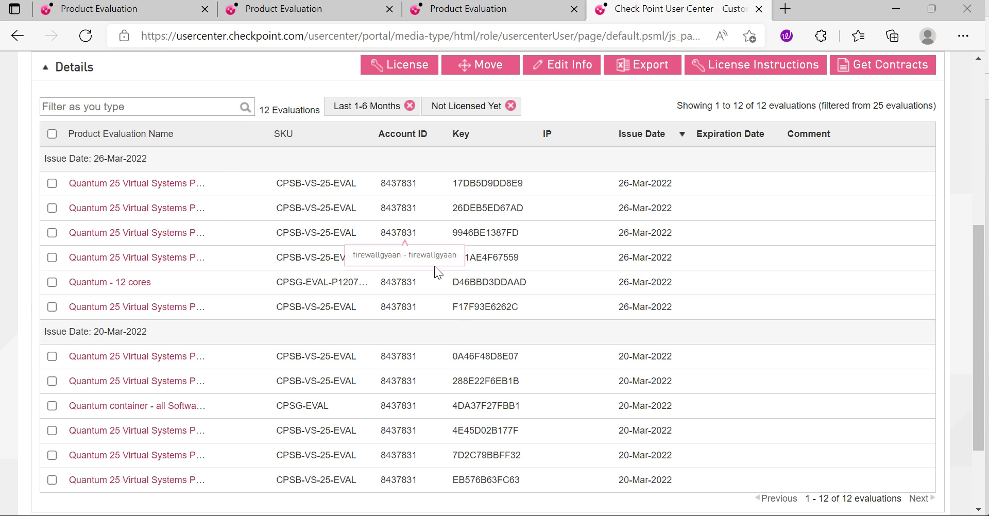
{"action": "scroll", "coordinate": [367, 290], "scroll_direction": "down", "scroll_amount": 2}
{"action": "scroll", "coordinate": [245, 283], "scroll_direction": "up", "scroll_amount": 2}
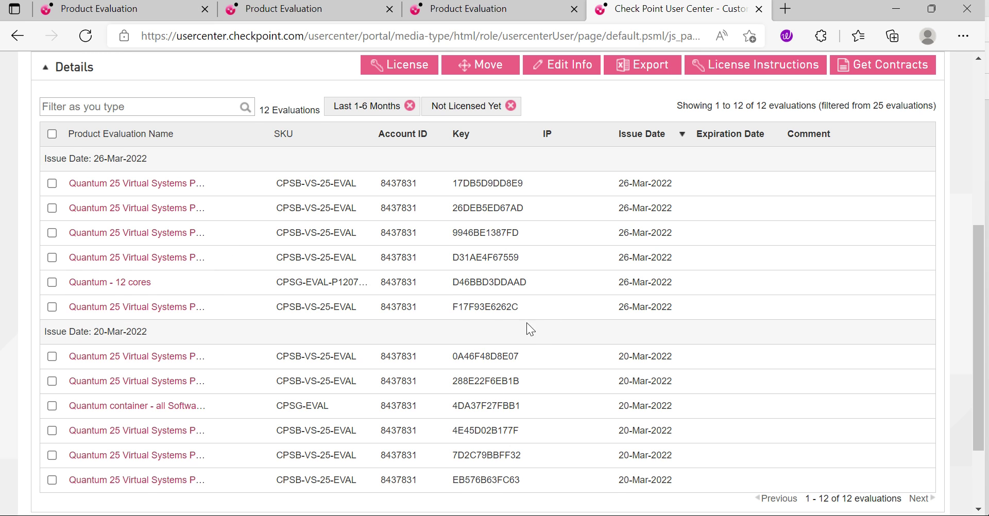
{"action": "scroll", "coordinate": [543, 329], "scroll_direction": "up", "scroll_amount": 2}
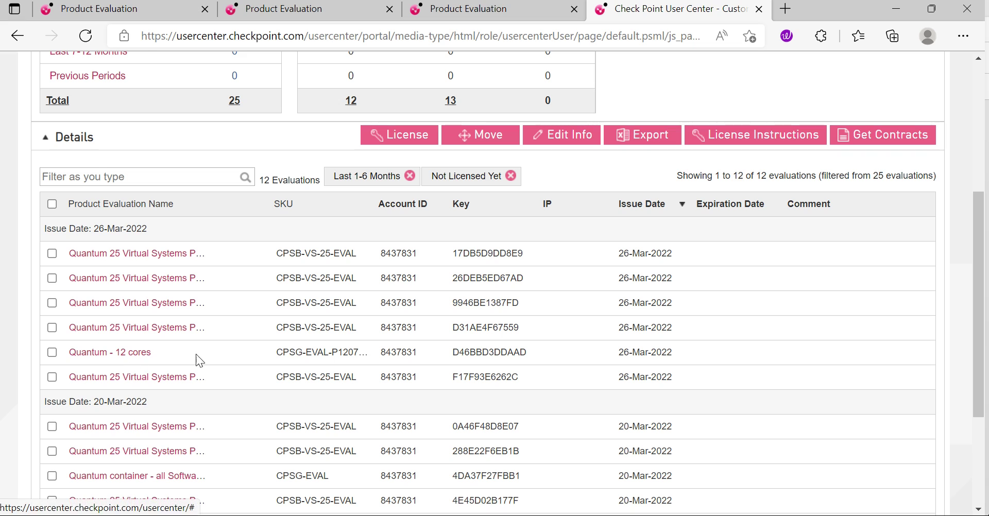
{"action": "left_click", "coordinate": [118, 353]}
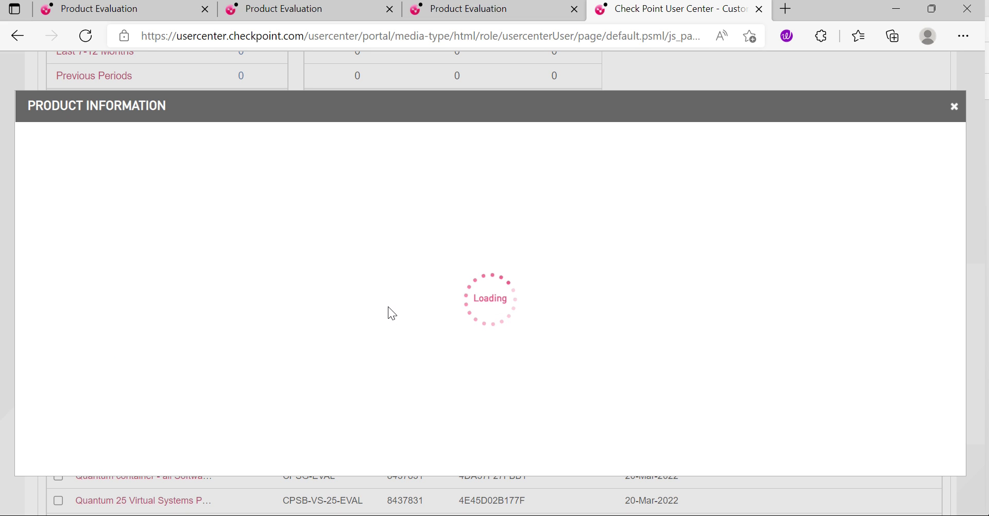
{"action": "scroll", "coordinate": [412, 316], "scroll_direction": "down", "scroll_amount": 3}
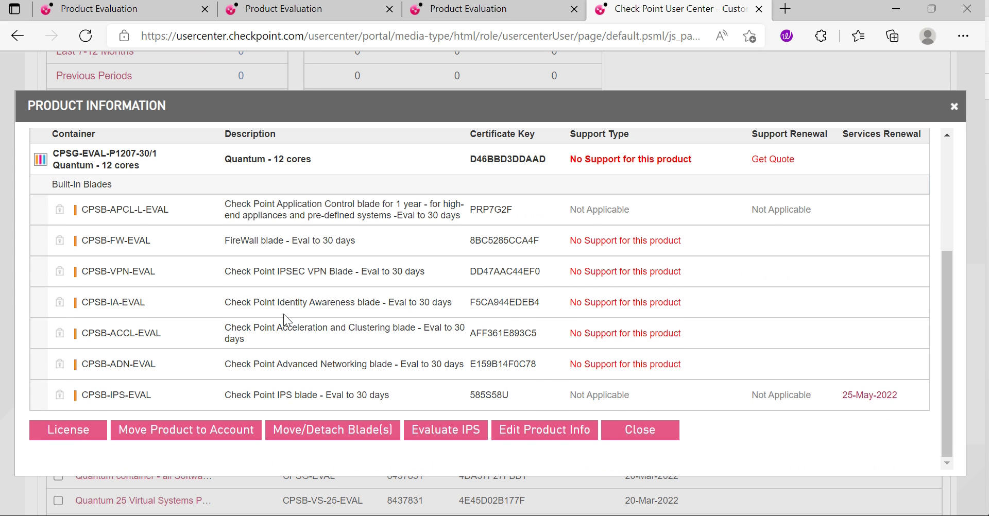
Step: License the Quantum - 12 cores evaluation for 192.168.1.101 on Check Point hardware and download the license file
{"action": "left_click", "coordinate": [77, 434]}
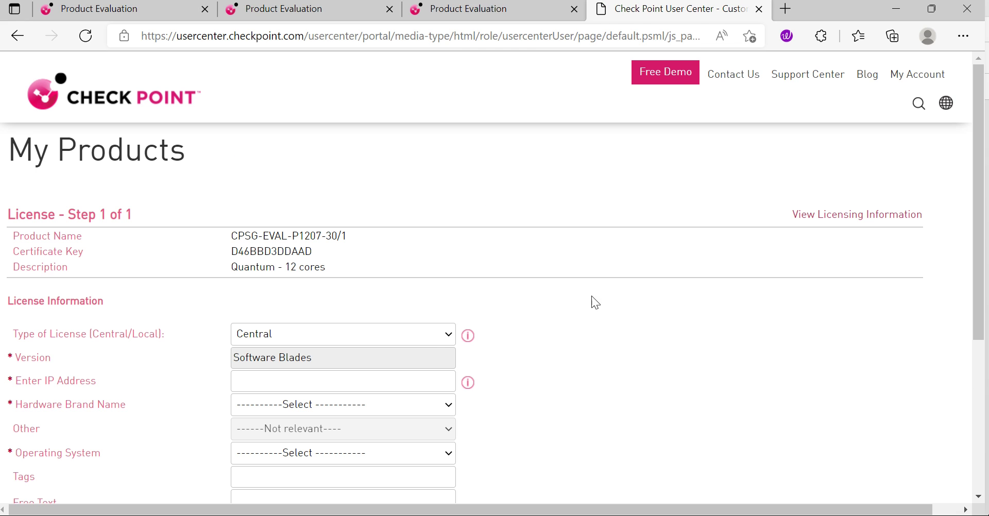
{"action": "left_click", "coordinate": [282, 382]}
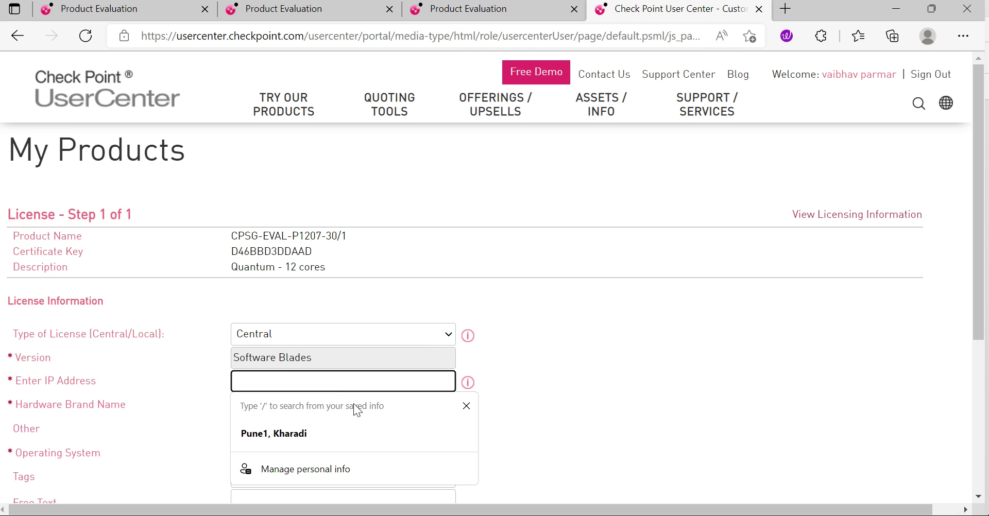
{"action": "type", "text": "192.16"}
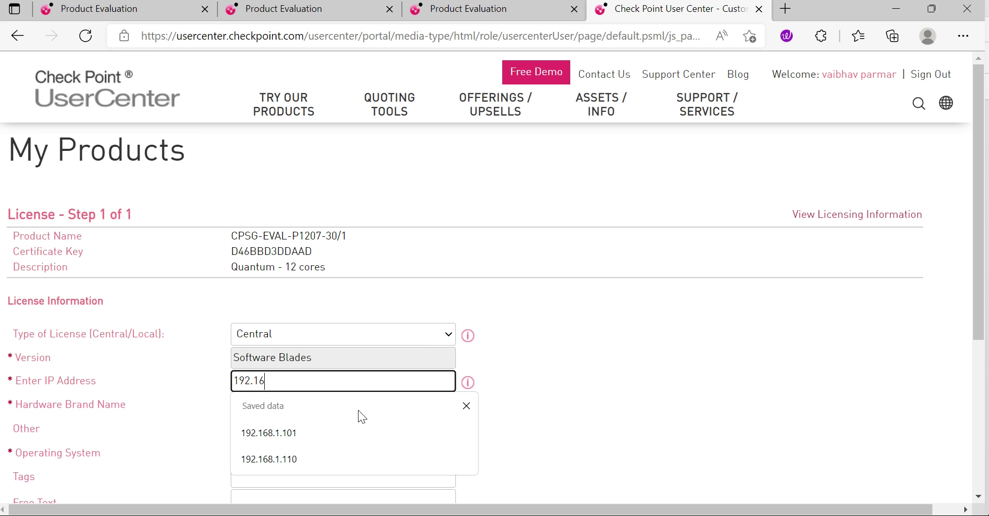
{"action": "type", "text": "8.1.101"}
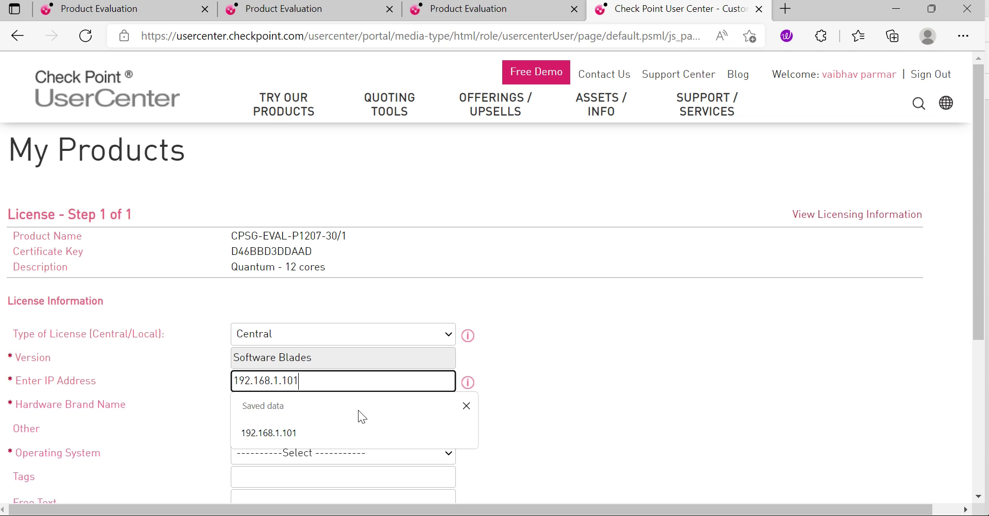
{"action": "key", "text": "Escape"}
{"action": "left_click", "coordinate": [366, 412]}
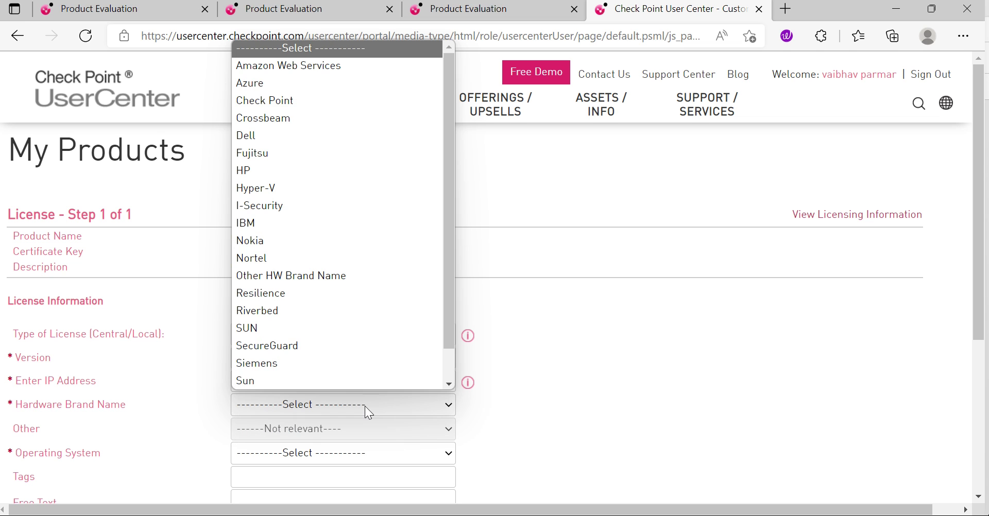
{"action": "scroll", "coordinate": [336, 255], "scroll_direction": "down", "scroll_amount": 1}
{"action": "left_click", "coordinate": [271, 67]}
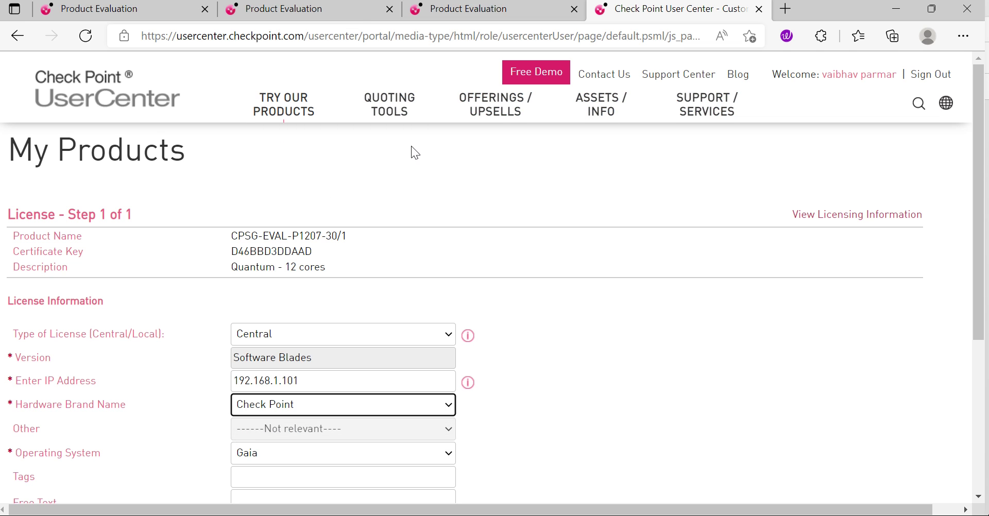
{"action": "scroll", "coordinate": [607, 336], "scroll_direction": "down", "scroll_amount": 5}
{"action": "left_click", "coordinate": [817, 357]}
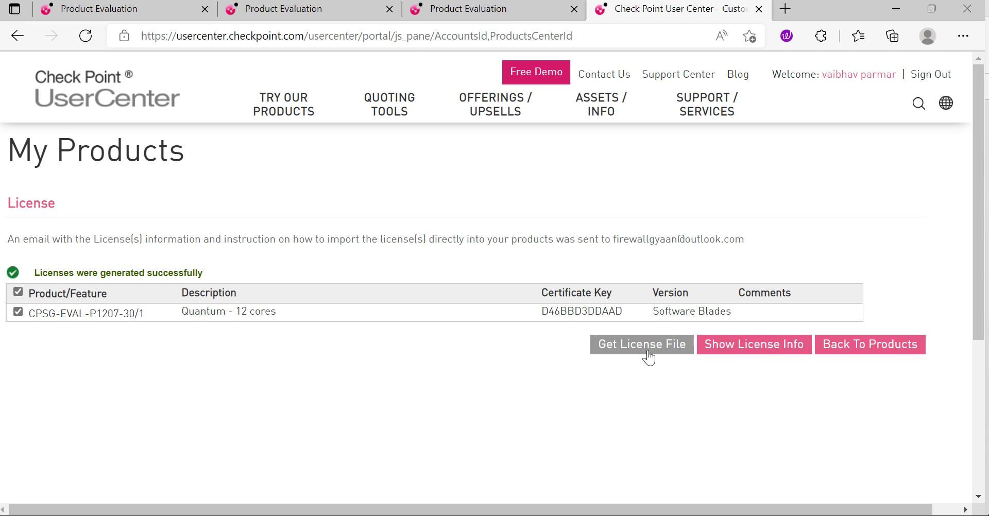
{"action": "left_click", "coordinate": [649, 358]}
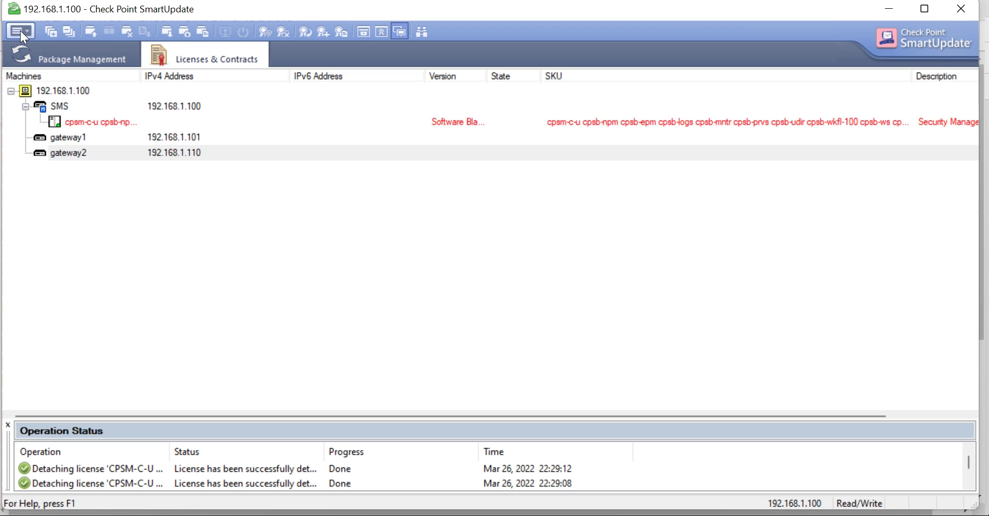
Step: Add CPLicenseFile (16) from Downloads, attaching the CPSB-ADN-M CPSB-ACCL-M license to gateway1
{"action": "left_click", "coordinate": [21, 30]}
{"action": "mouse_move", "coordinate": [110, 118]}
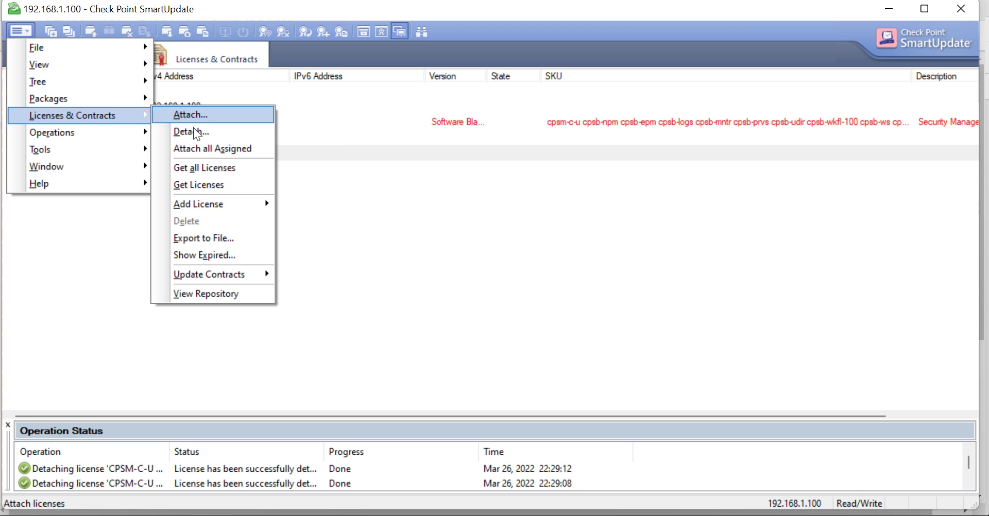
{"action": "mouse_move", "coordinate": [270, 203]}
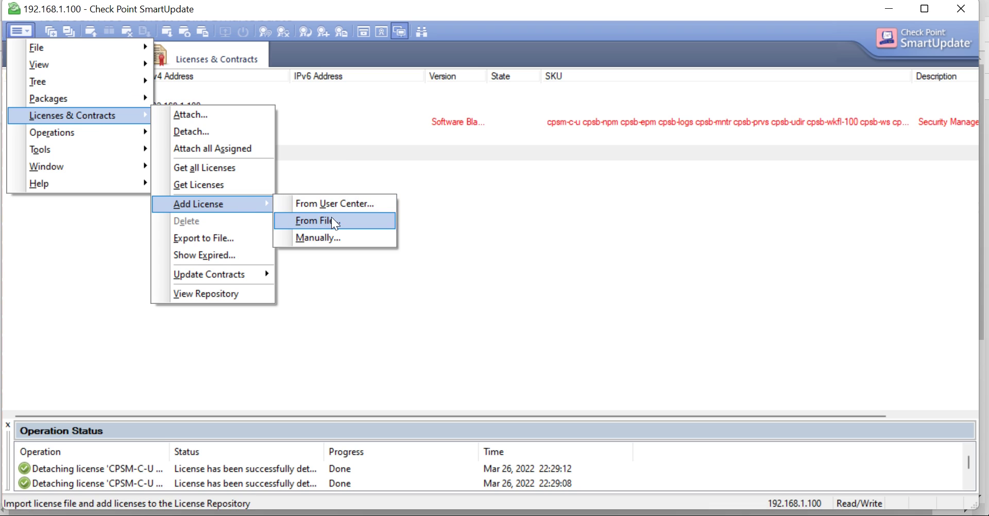
{"action": "left_click", "coordinate": [332, 220]}
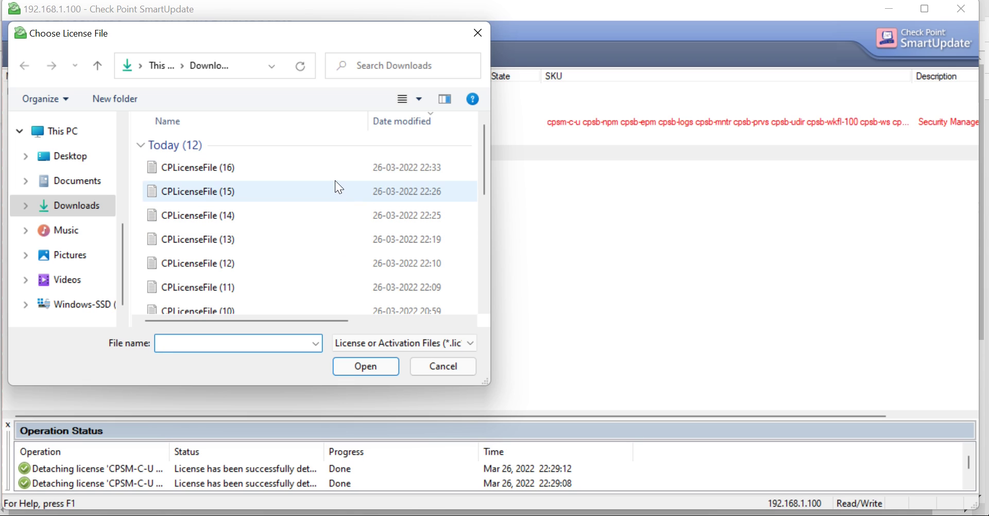
{"action": "left_click", "coordinate": [77, 181]}
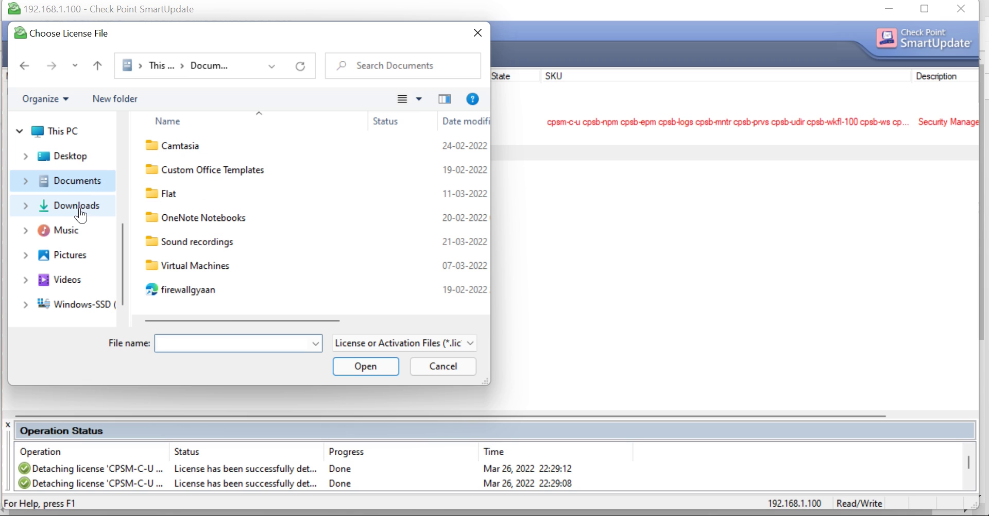
{"action": "left_click", "coordinate": [76, 211]}
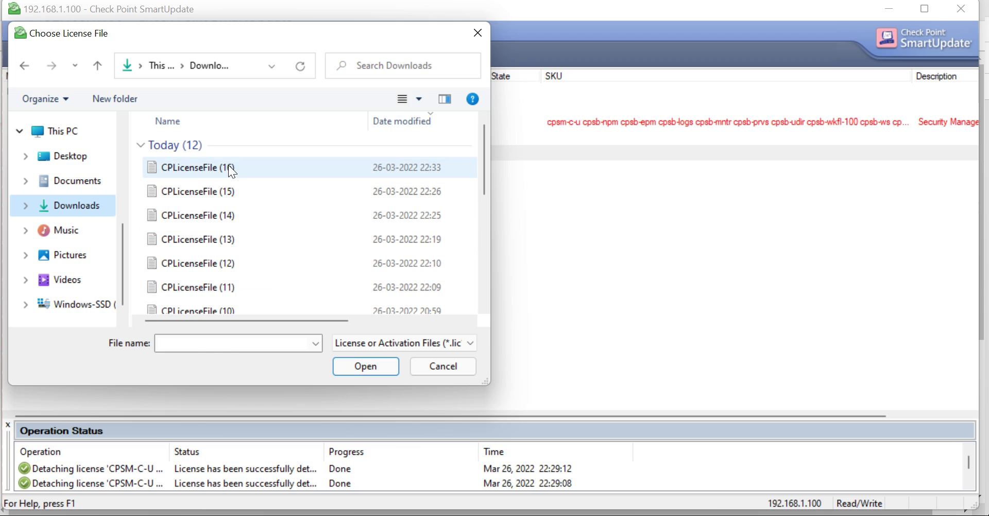
{"action": "left_click", "coordinate": [228, 167]}
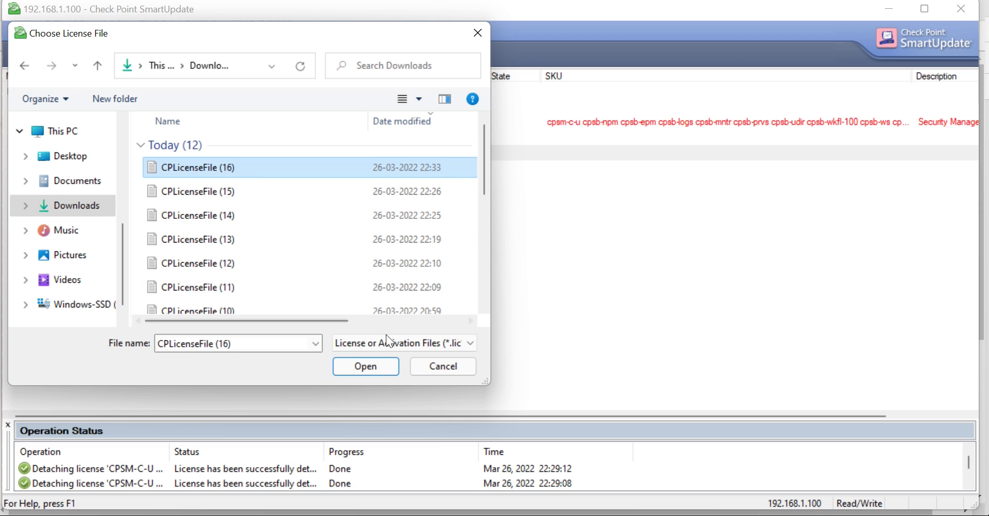
{"action": "left_click", "coordinate": [366, 367]}
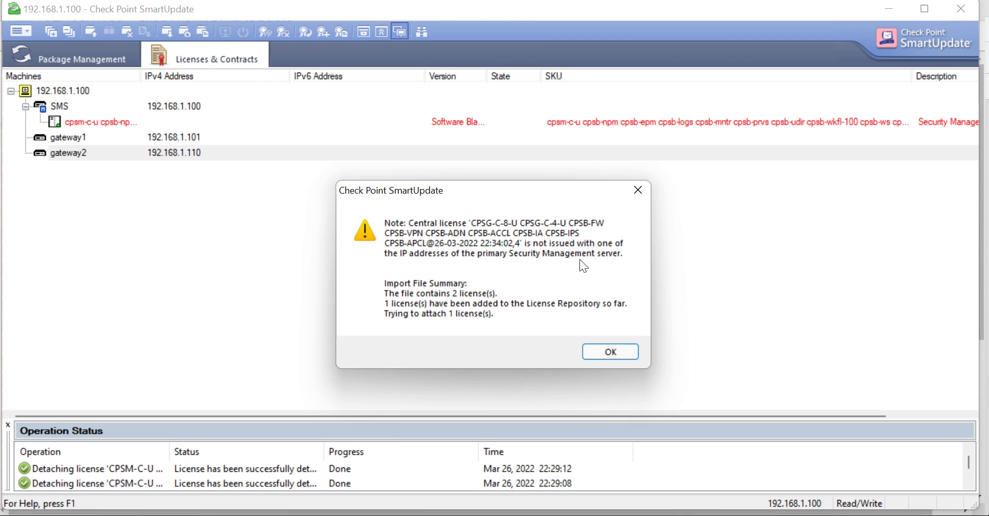
{"action": "left_click", "coordinate": [609, 351]}
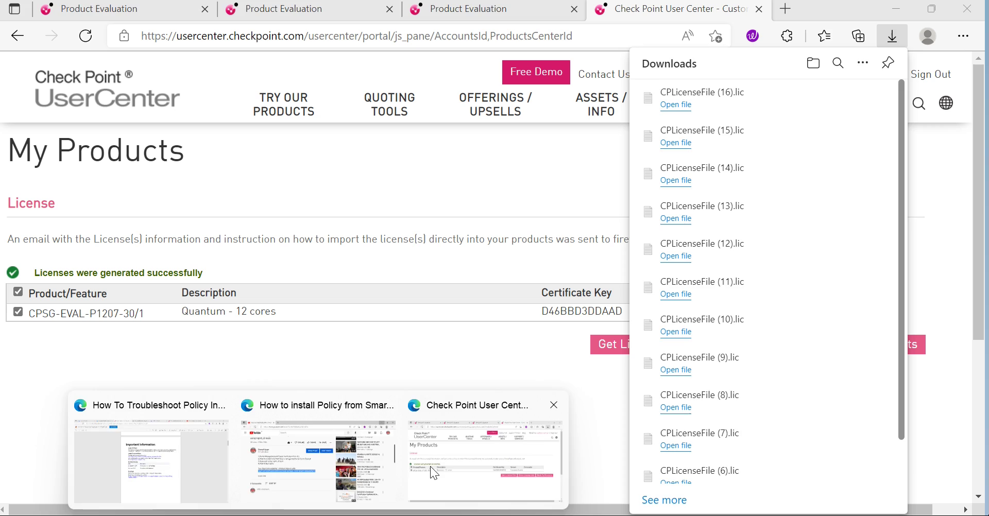
Step: Choose Quantum - 12 cores under other Product Evaluation options and continue to the evaluation info step
{"action": "left_click", "coordinate": [431, 466]}
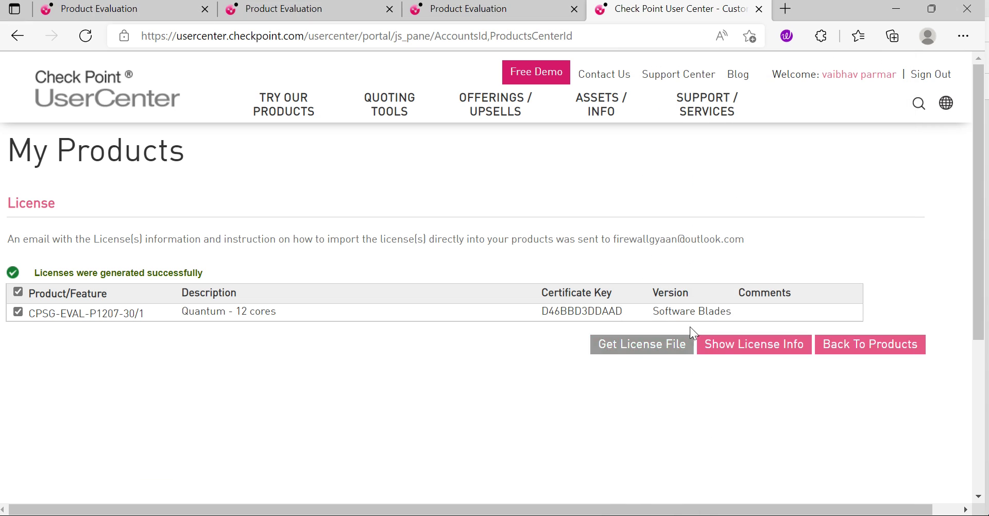
{"action": "left_click", "coordinate": [897, 350]}
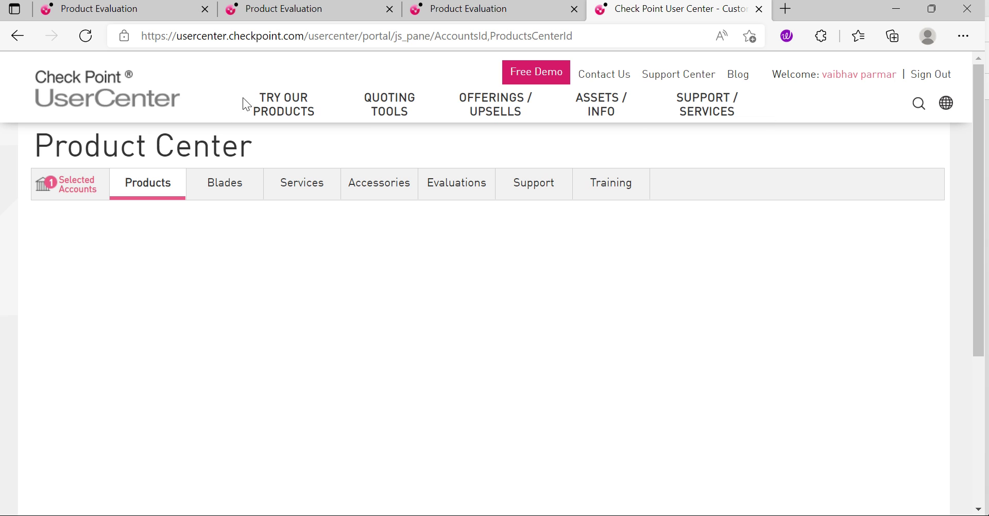
{"action": "left_click", "coordinate": [310, 111]}
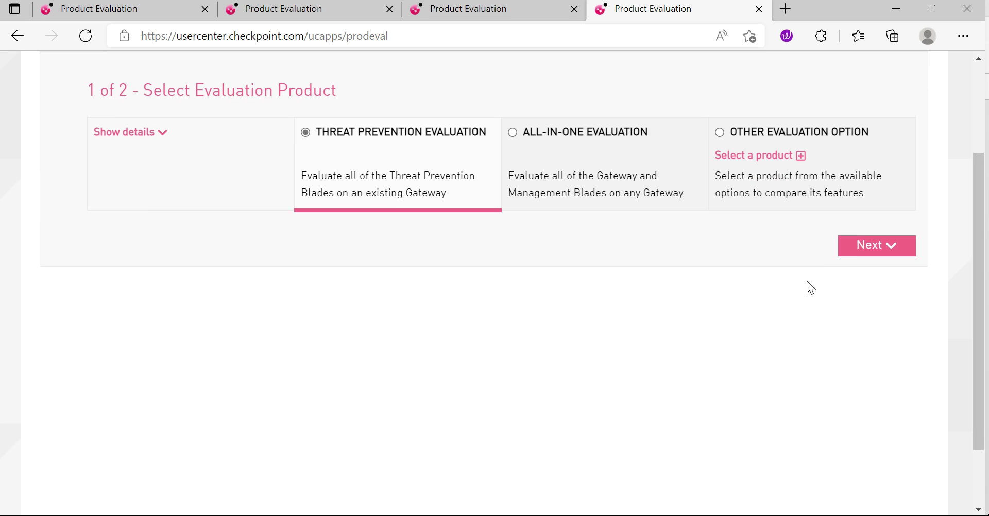
{"action": "left_click", "coordinate": [745, 152]}
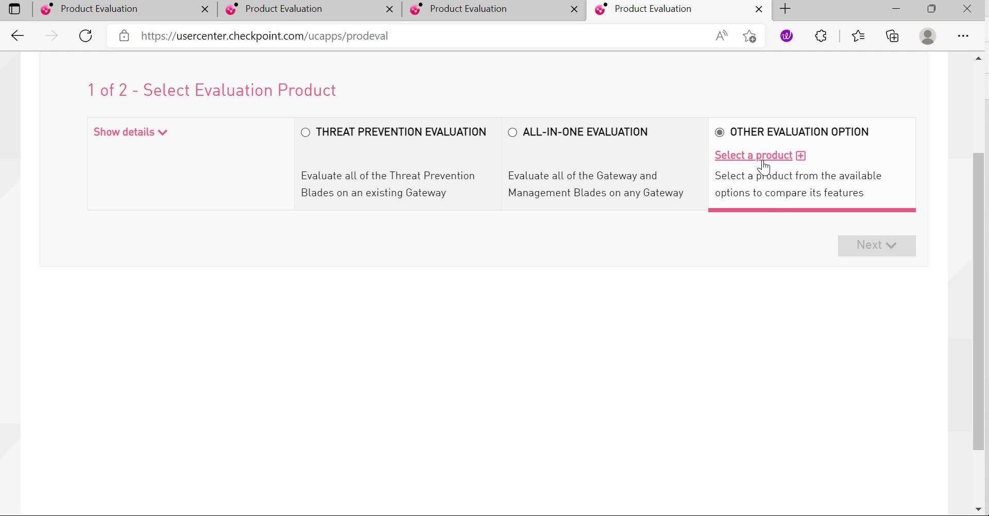
{"action": "left_click", "coordinate": [755, 156]}
{"action": "left_click", "coordinate": [499, 232]}
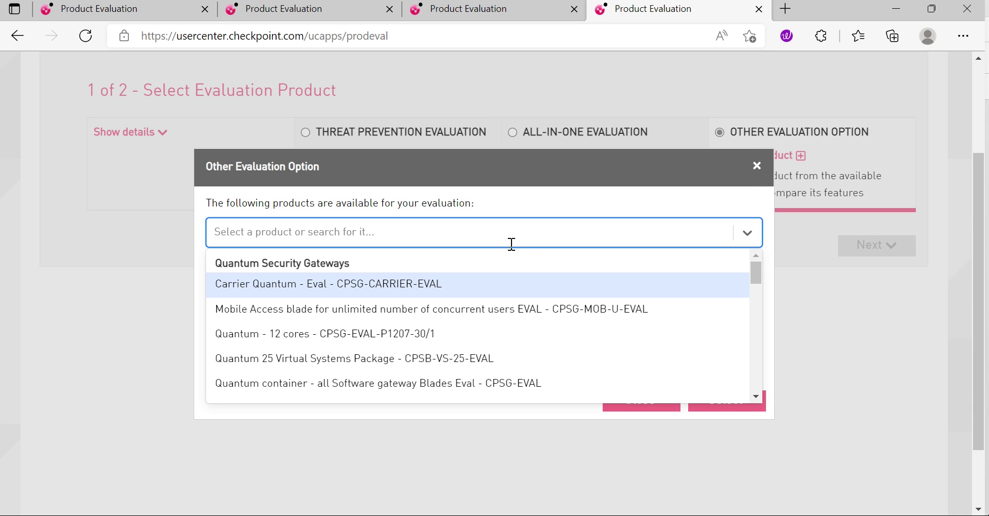
{"action": "left_click", "coordinate": [440, 340]}
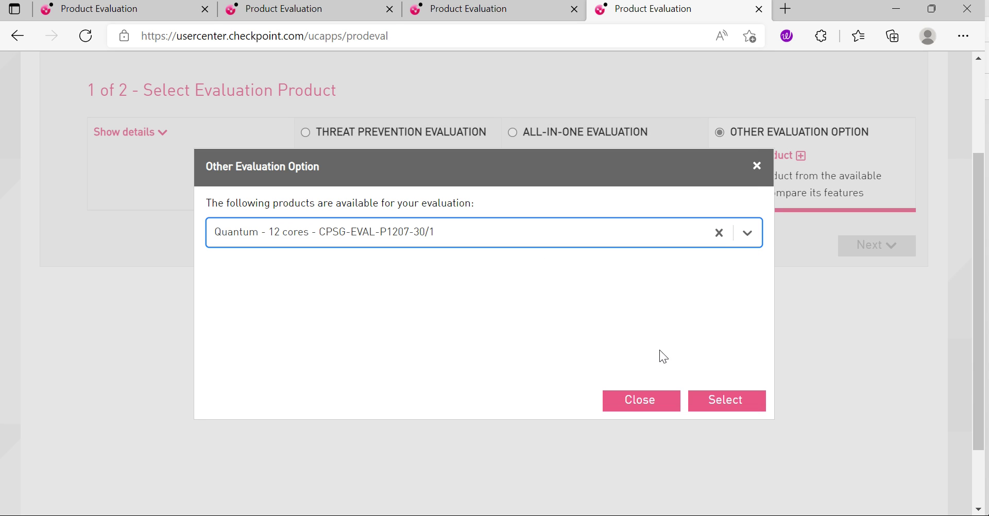
{"action": "left_click", "coordinate": [725, 409]}
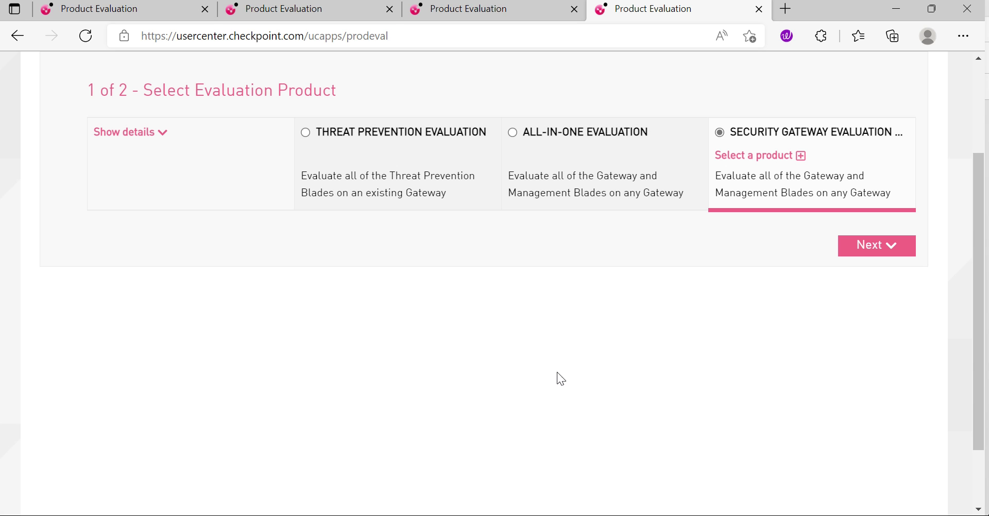
{"action": "left_click", "coordinate": [863, 253]}
Step: Select the User Center account, set purpose to evaluating new software, and tick both consent boxes
{"action": "left_click", "coordinate": [230, 155]}
{"action": "left_click", "coordinate": [206, 184]}
{"action": "left_click", "coordinate": [206, 216]}
{"action": "left_click", "coordinate": [226, 253]}
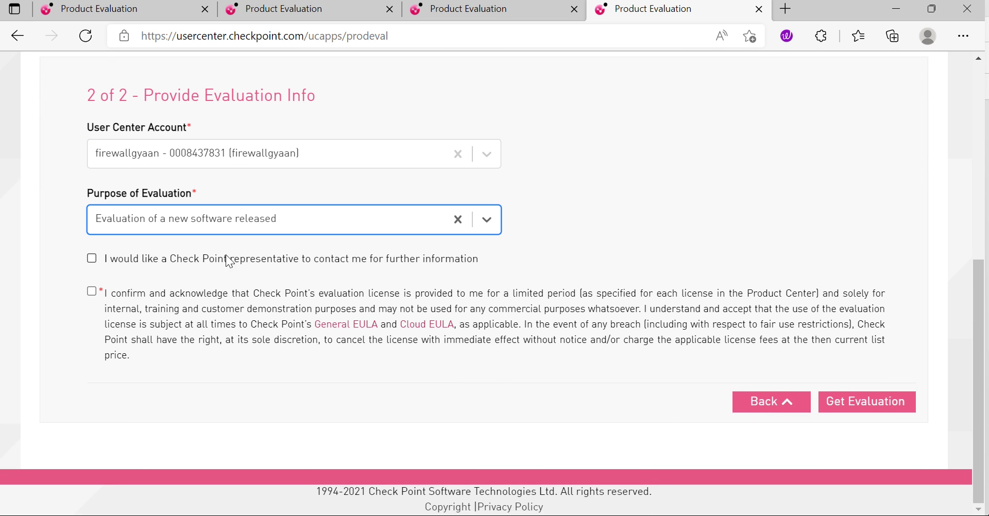
{"action": "left_click", "coordinate": [155, 259]}
{"action": "left_click", "coordinate": [127, 299]}
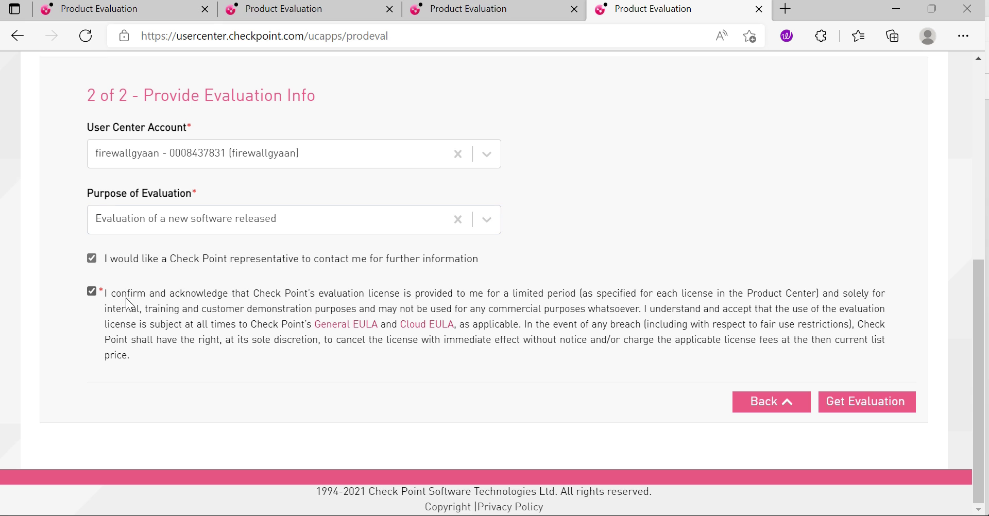
Step: Get the Quantum - 12 cores evaluation (CPSG-EVAL-P1207-30/1) and open its Central license form
{"action": "left_click", "coordinate": [863, 405]}
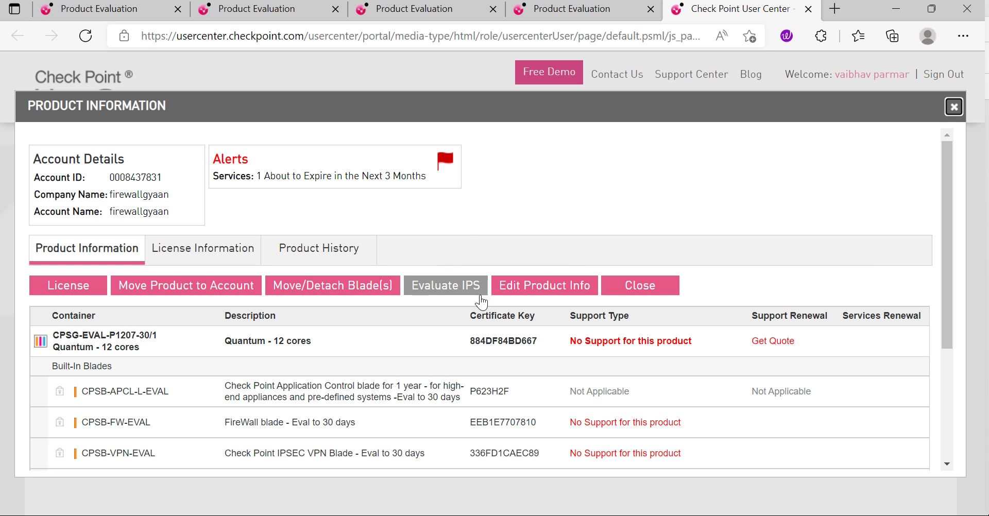
{"action": "scroll", "coordinate": [205, 355], "scroll_direction": "down", "scroll_amount": 4}
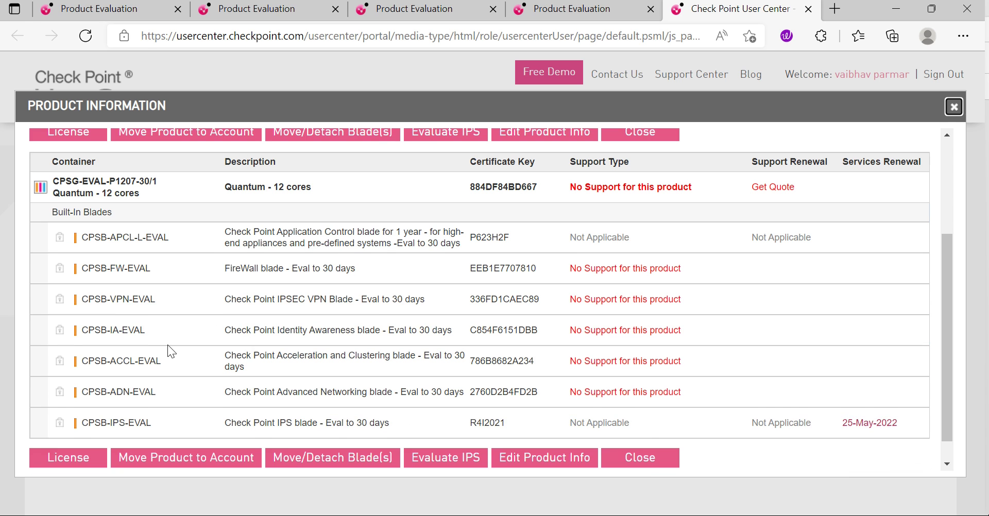
{"action": "left_click", "coordinate": [84, 437]}
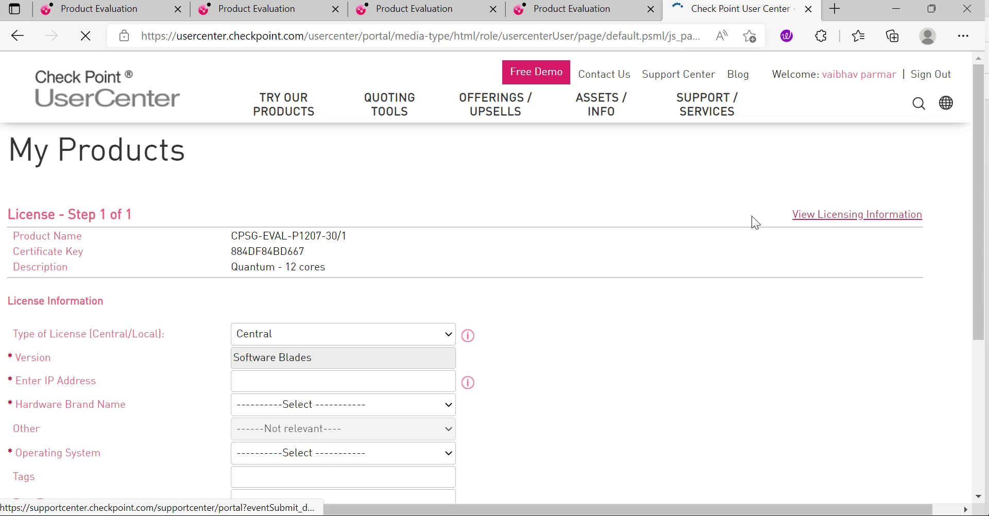
Step: Generate a central license for 192.168.1.110 with Check Point hardware and download CPLicenseFile (17).lic
{"action": "left_click", "coordinate": [292, 382]}
{"action": "type", "text": "192"}
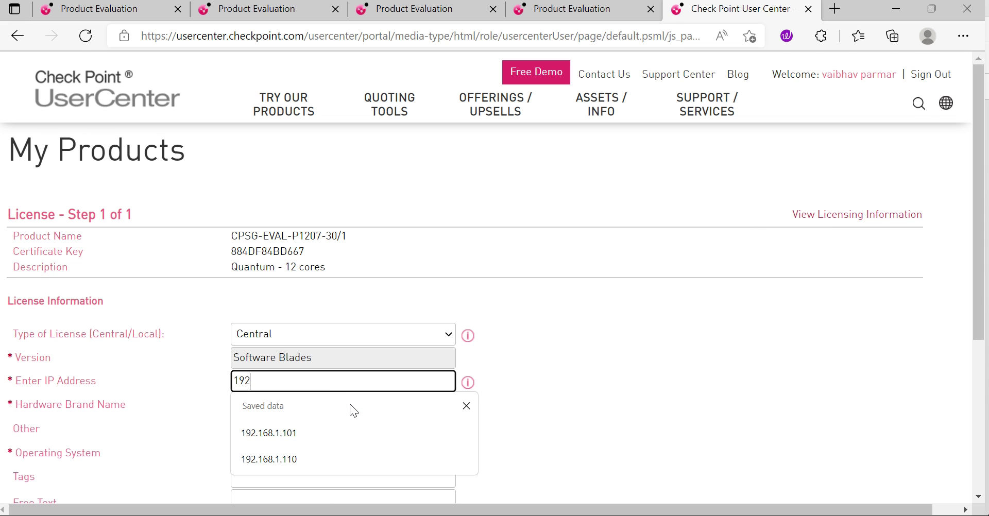
{"action": "type", "text": ".168.1.110"}
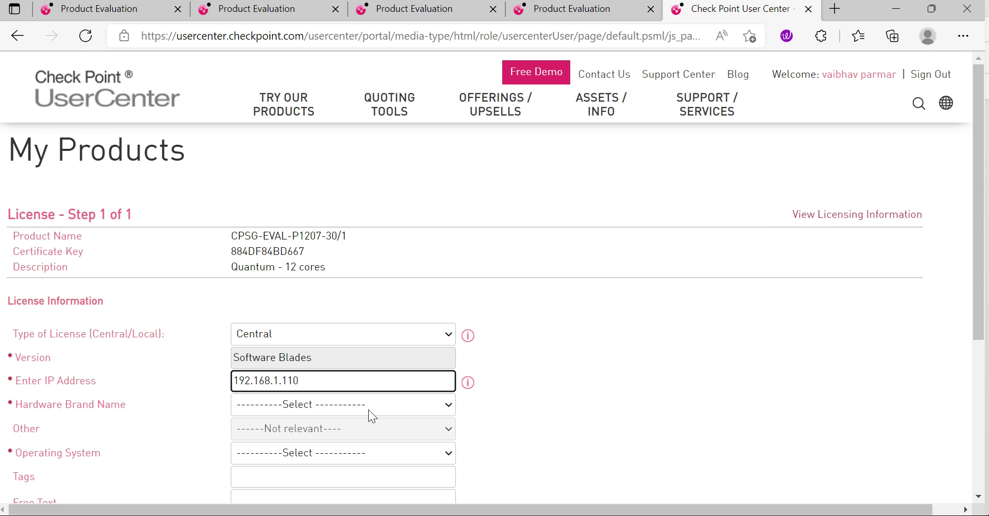
{"action": "left_click", "coordinate": [410, 404]}
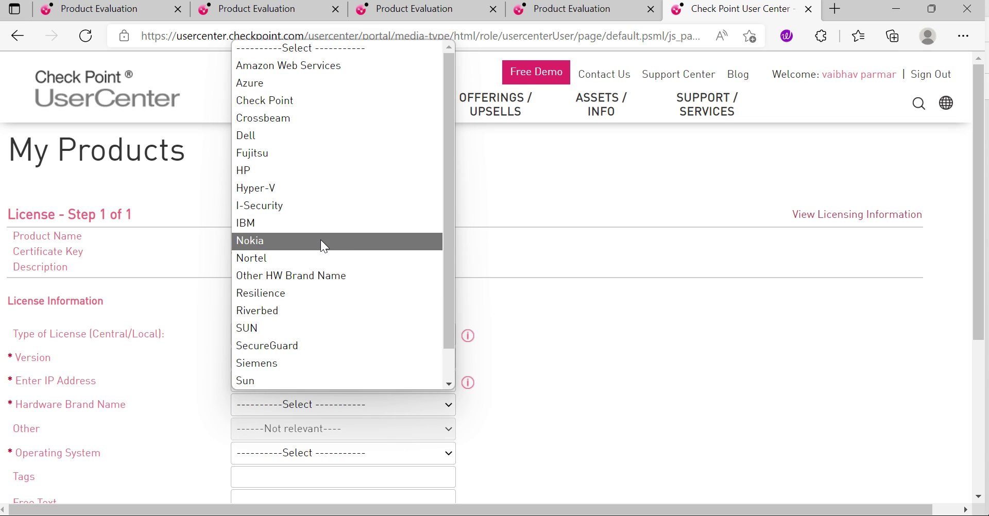
{"action": "left_click", "coordinate": [280, 101]}
{"action": "scroll", "coordinate": [523, 330], "scroll_direction": "down", "scroll_amount": 5}
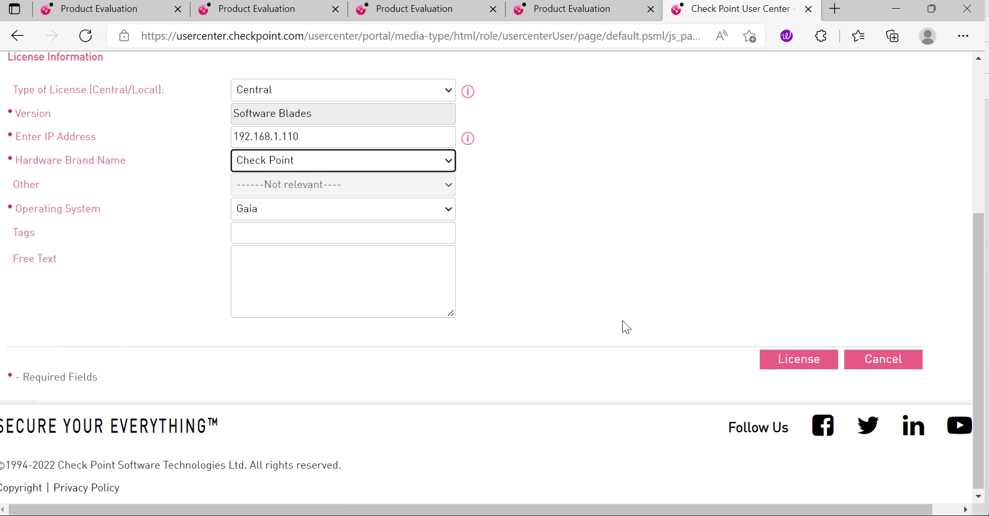
{"action": "left_click", "coordinate": [811, 360]}
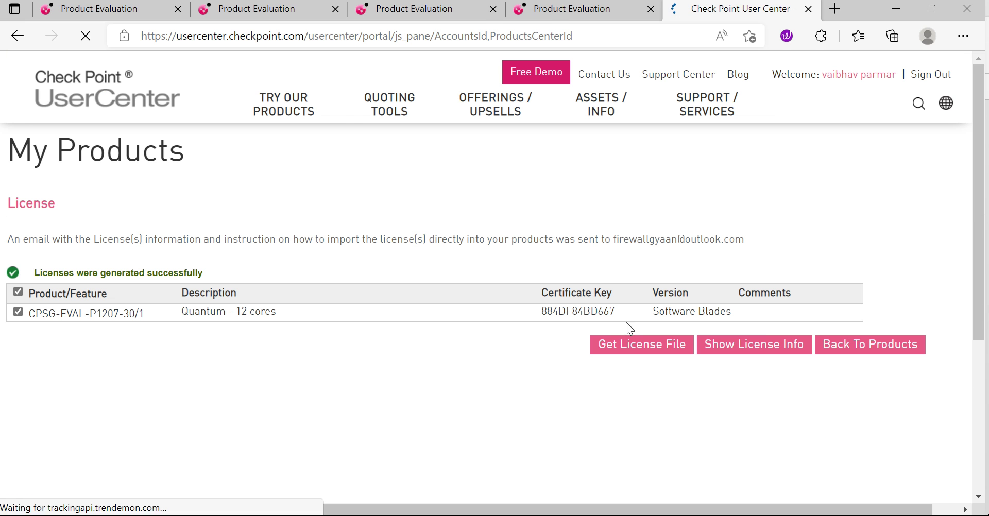
{"action": "left_click", "coordinate": [624, 356]}
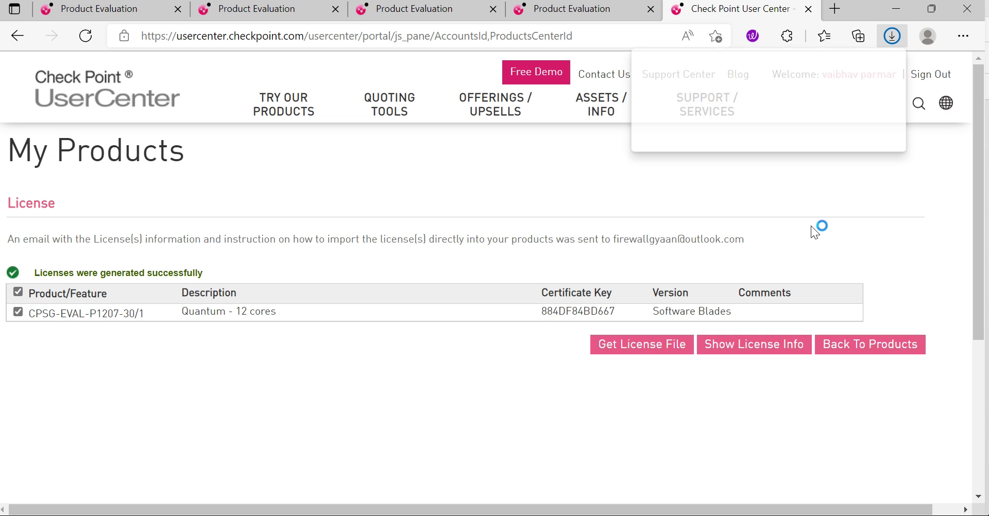
{"action": "mouse_move", "coordinate": [727, 515]}
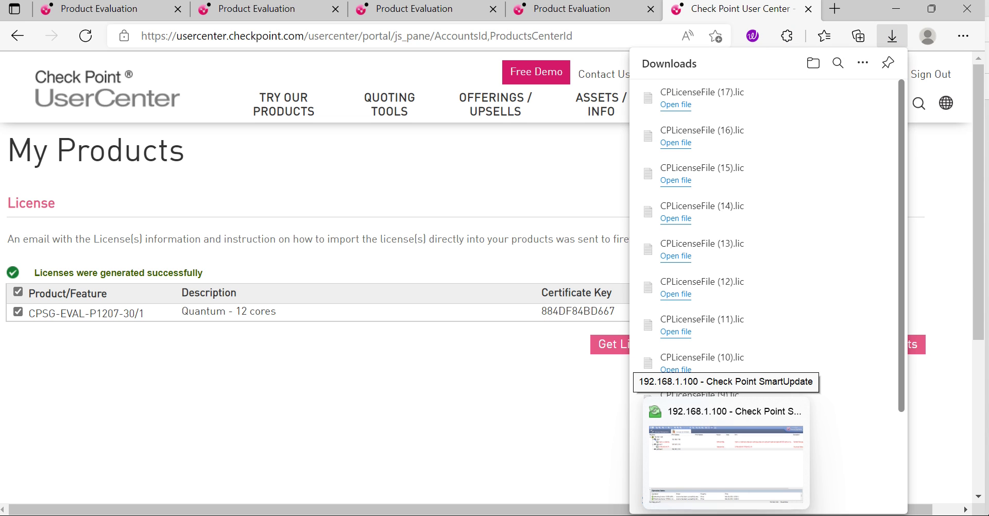
Step: Add CPLicenseFile (17) in SmartUpdate, attaching the CPSB-ADN-M CPSB-ACCL-M license to gateway2
{"action": "left_click", "coordinate": [726, 443]}
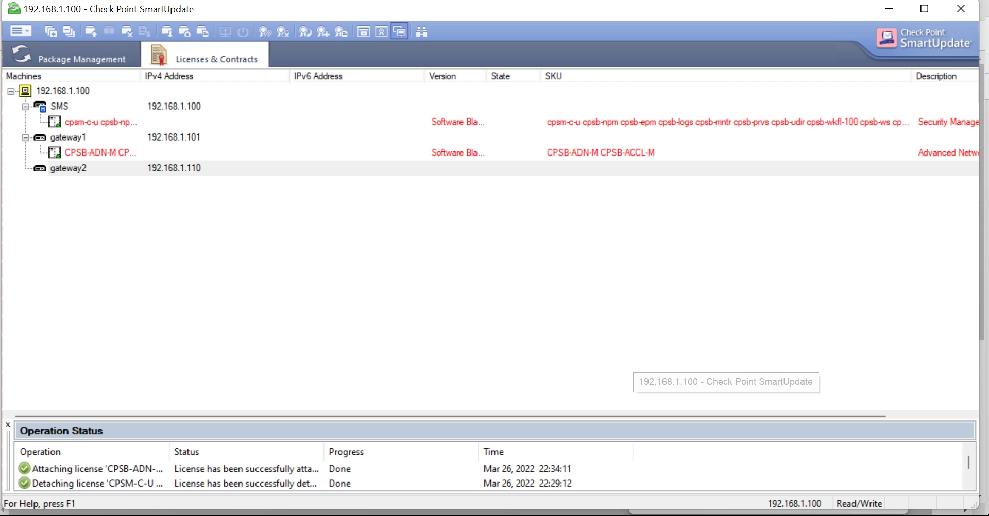
{"action": "left_click", "coordinate": [26, 30]}
{"action": "mouse_move", "coordinate": [137, 118]}
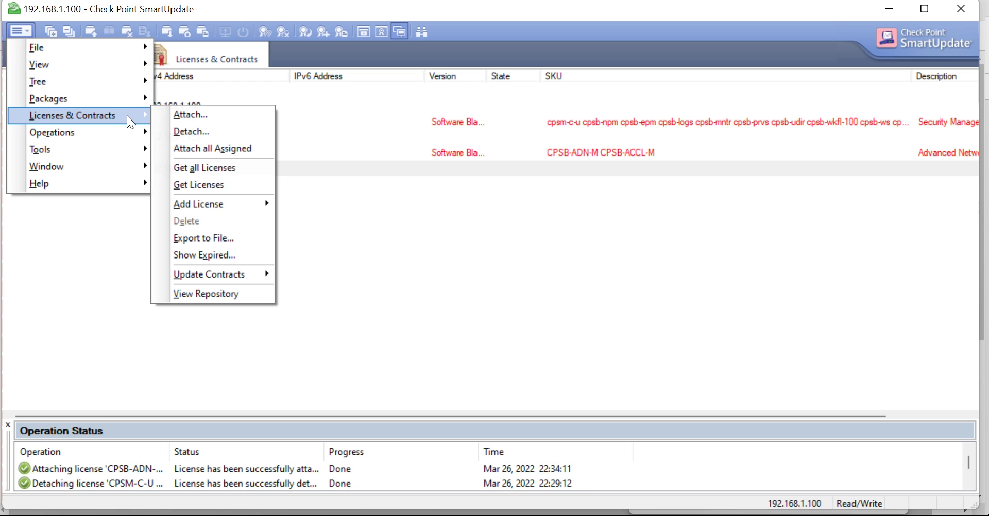
{"action": "mouse_move", "coordinate": [250, 206]}
{"action": "left_click", "coordinate": [342, 225]}
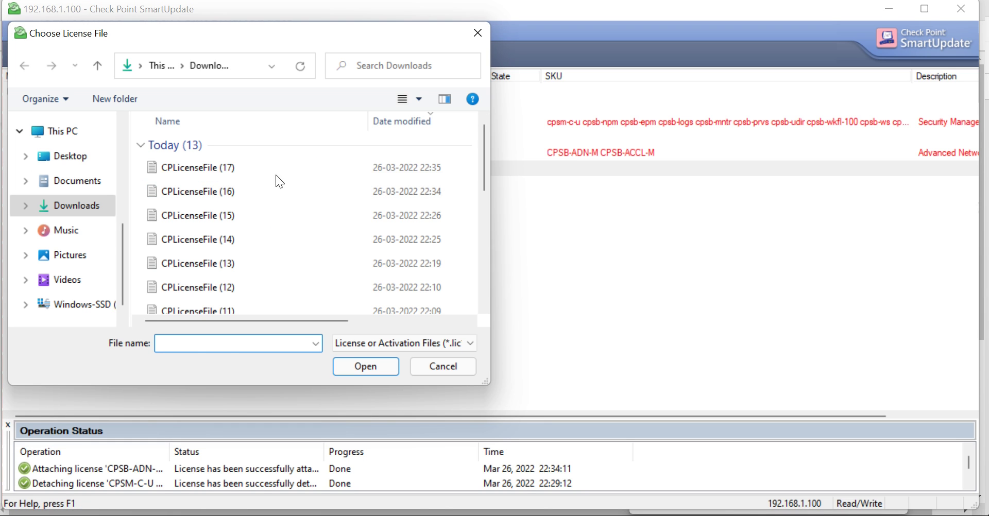
{"action": "left_click", "coordinate": [280, 169]}
{"action": "left_click", "coordinate": [376, 368]}
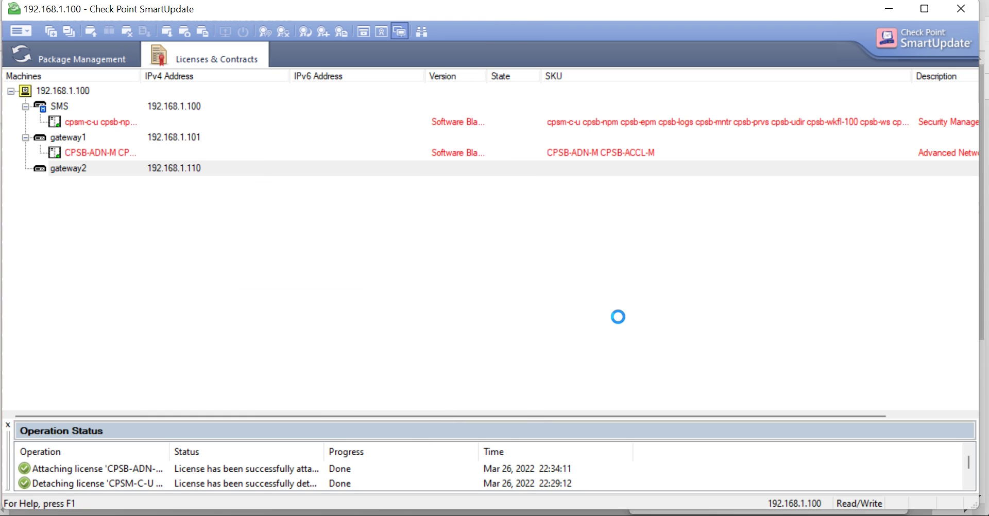
{"action": "left_click", "coordinate": [617, 353]}
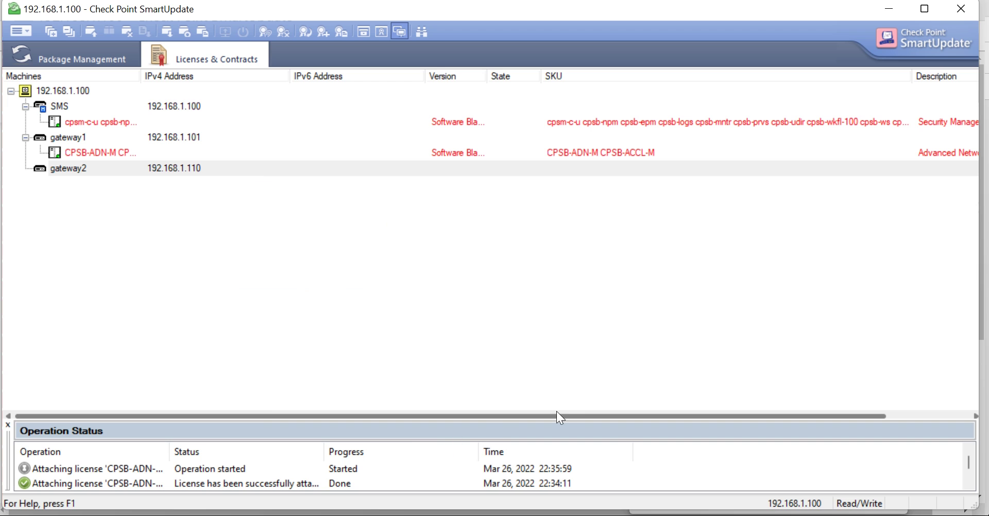
Step: Reinstall the Standard policy on ClusterMain and check Recent Tasks, where it fails again
{"action": "left_click", "coordinate": [680, 514]}
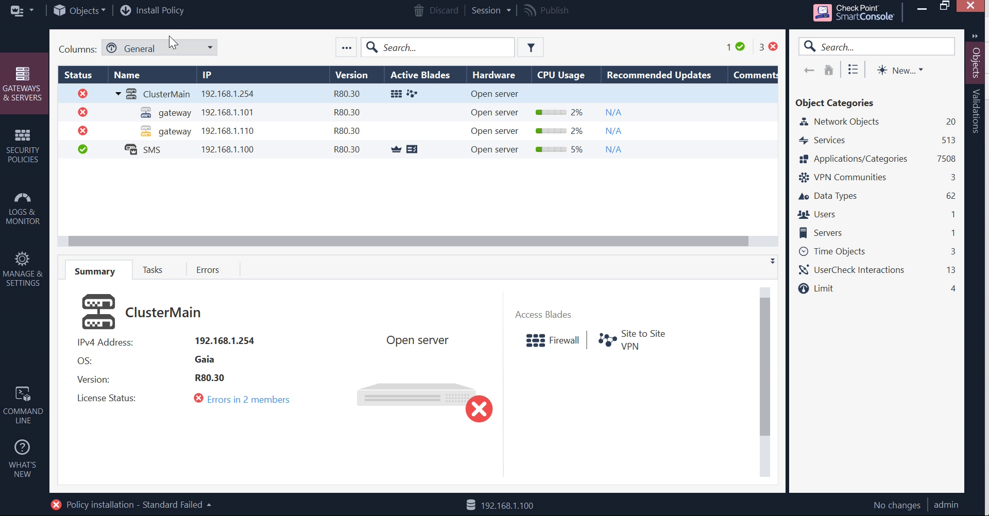
{"action": "left_click", "coordinate": [180, 11]}
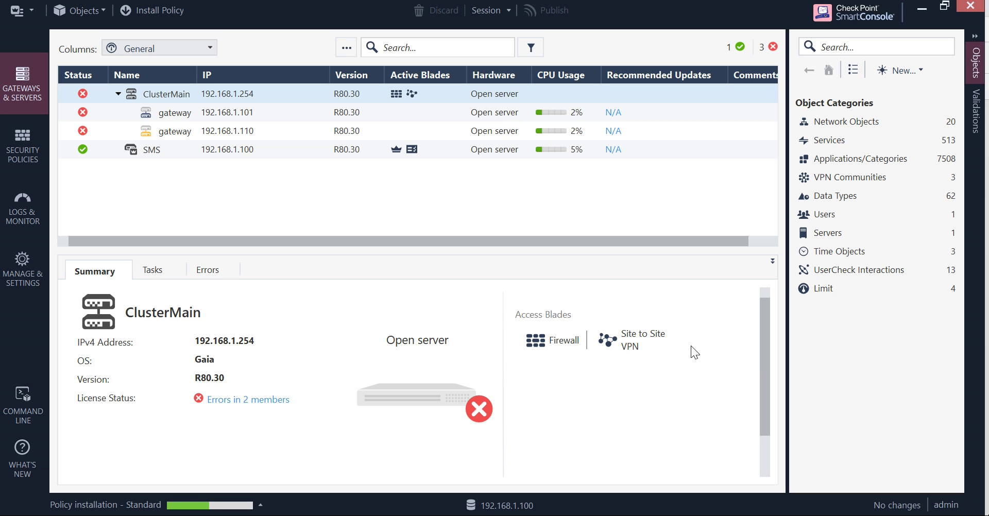
{"action": "left_click", "coordinate": [260, 505]}
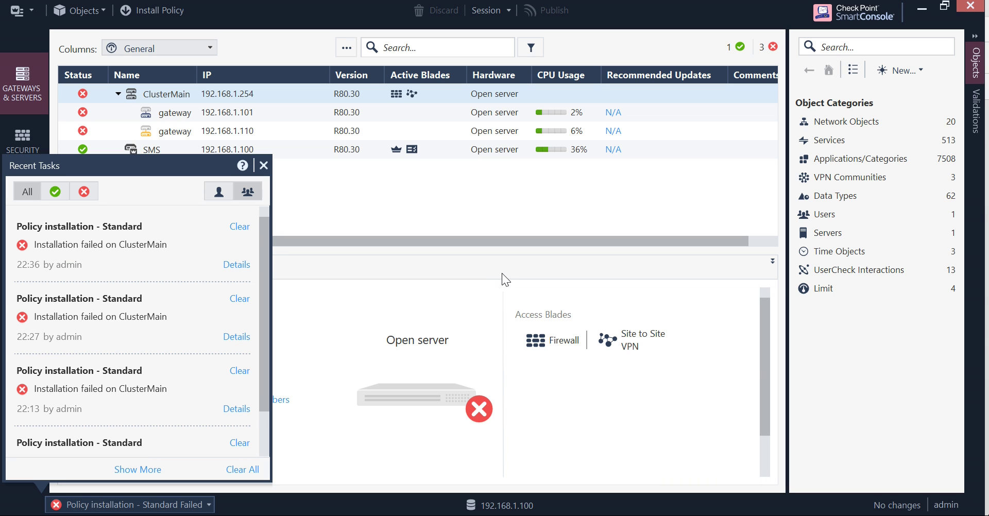
Step: Open the latest installation's details and expand 192.168.1.101's failure: no valid license (sk11054)
{"action": "left_click", "coordinate": [250, 264]}
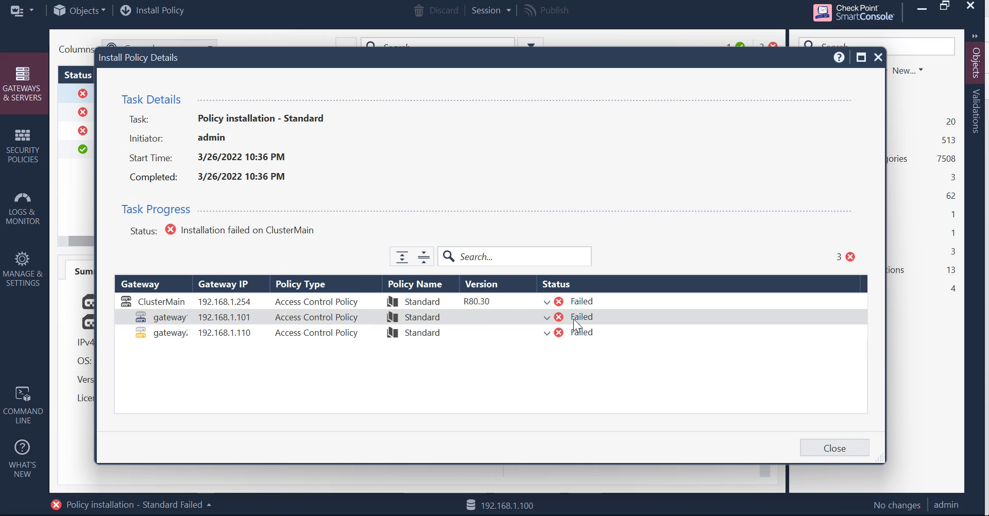
{"action": "left_click", "coordinate": [545, 319]}
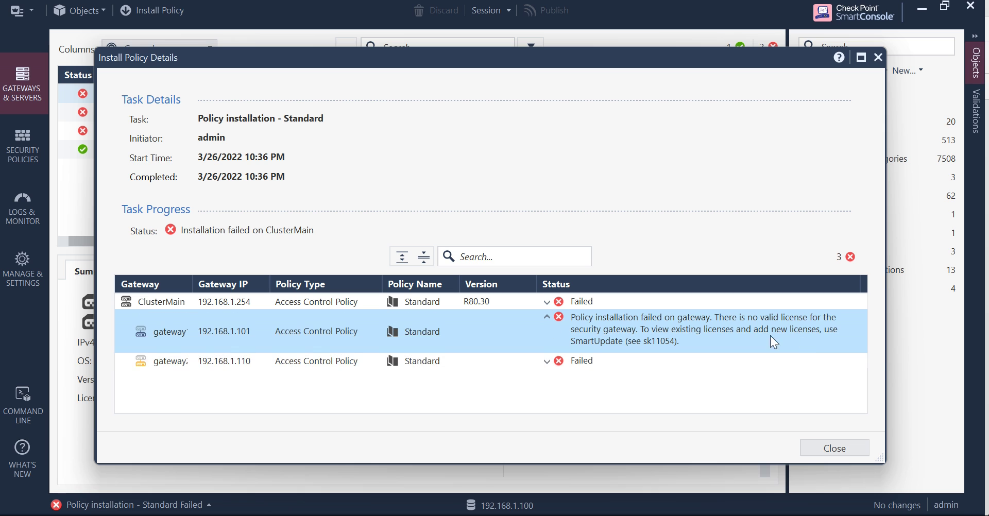